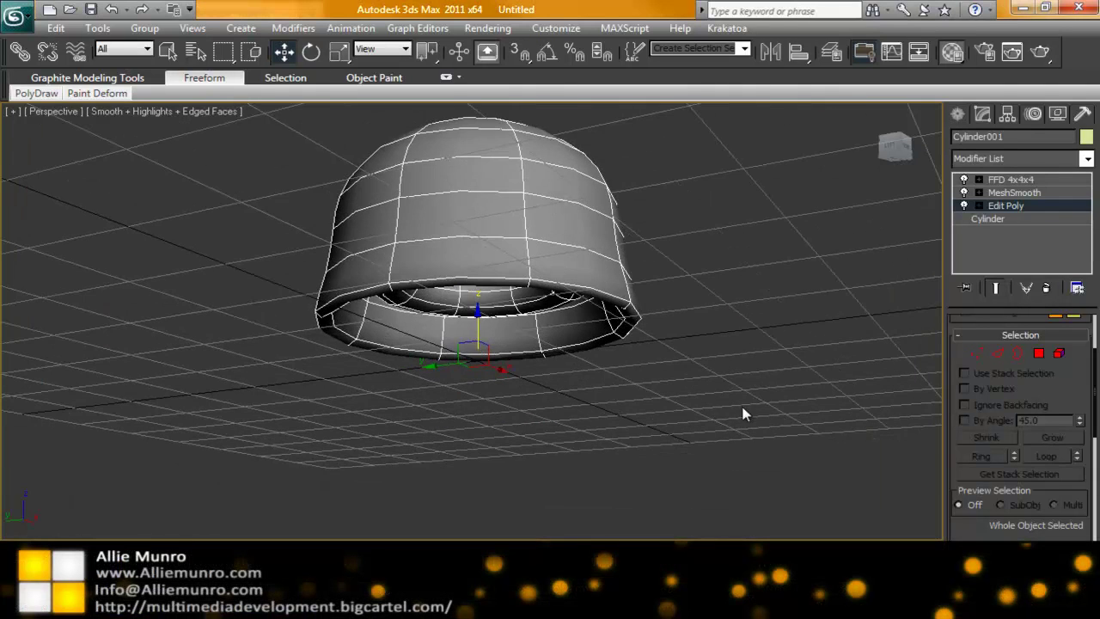
Deselect the bell-shaped cylinder and draw a small sphere with a radius of about 0'4.4" on the grid beside it.
alt+middle_drag(745, 413, 467, 215)
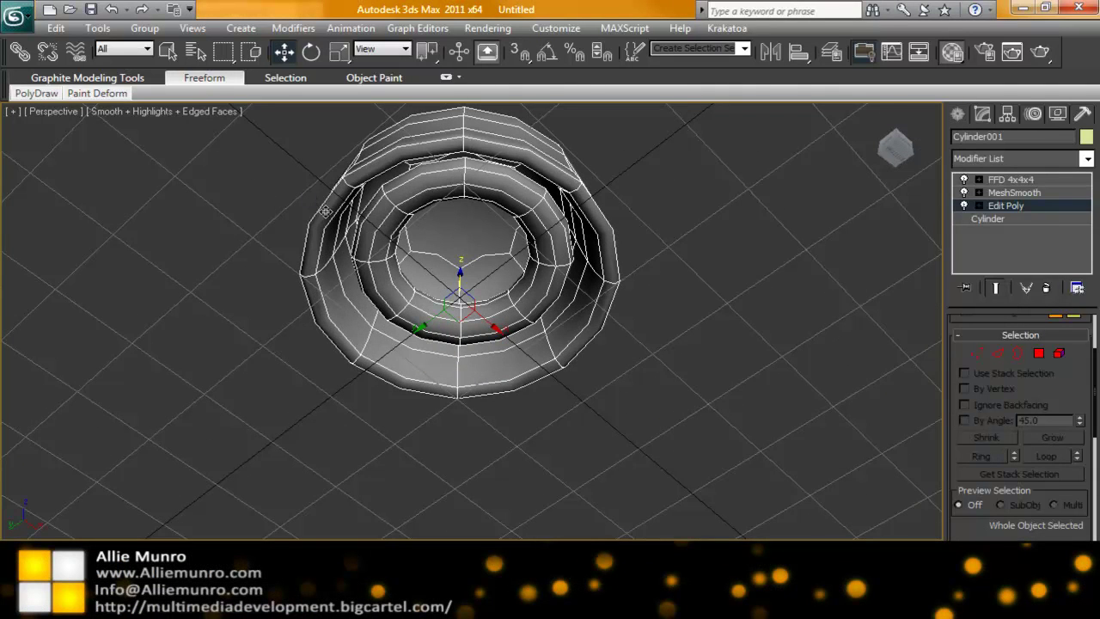
alt+middle_drag(564, 229, 722, 320)
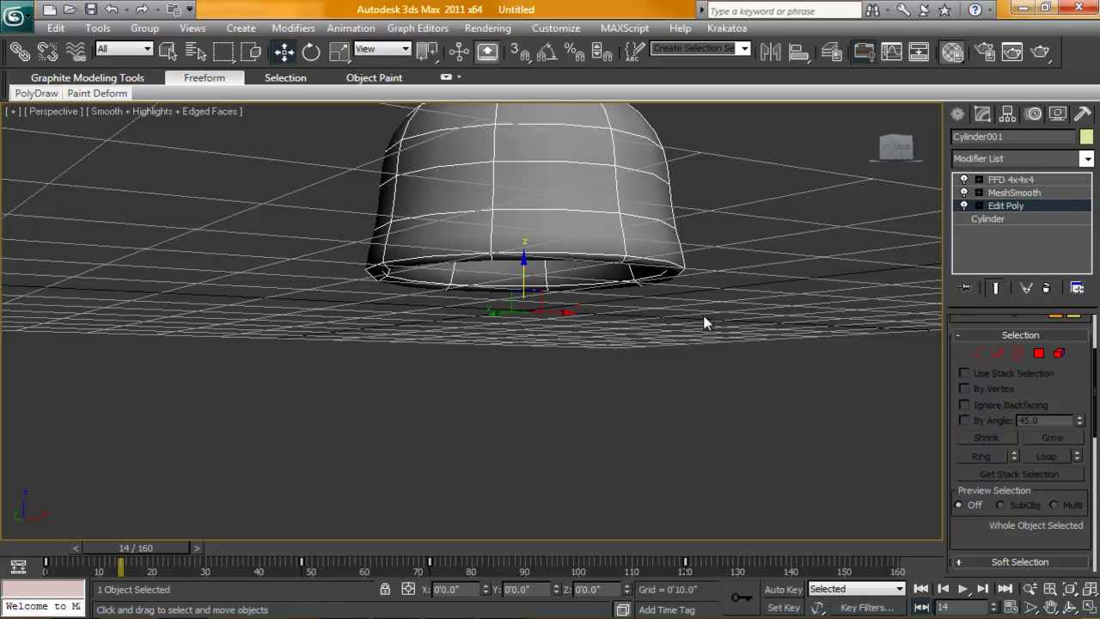
scroll(712, 336, down, 3)
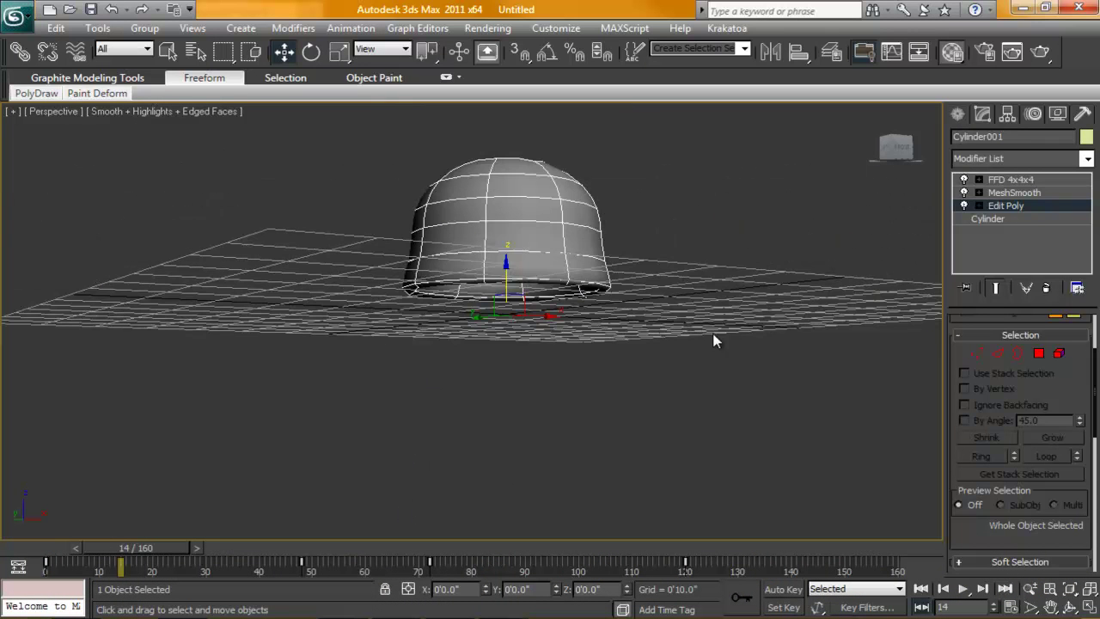
click(774, 365)
alt+middle_drag(707, 310, 703, 301)
click(959, 115)
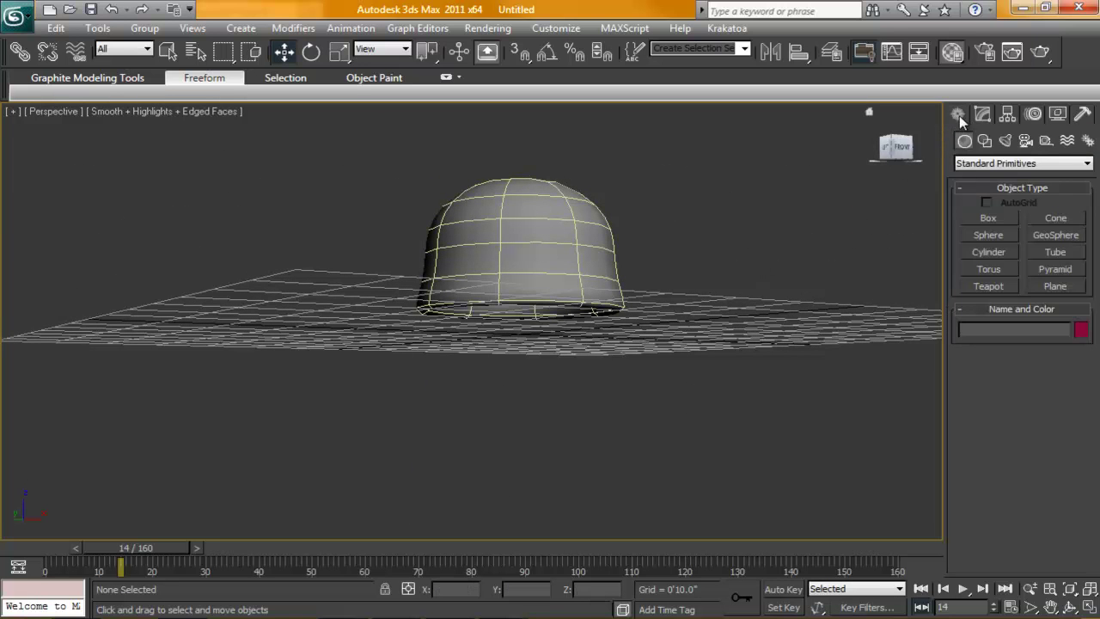
click(988, 234)
alt+middle_drag(834, 329, 690, 361)
drag(690, 361, 704, 378)
Adjust the new sphere's segment count to a low-poly value and finish creating it.
drag(1068, 463, 1063, 8)
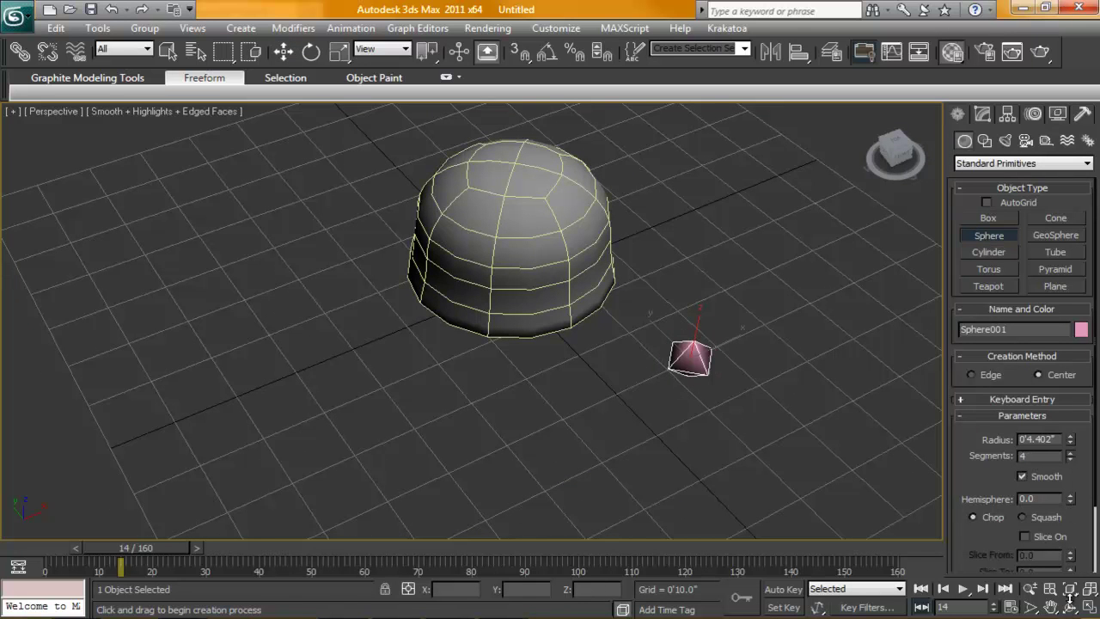
click(1070, 453)
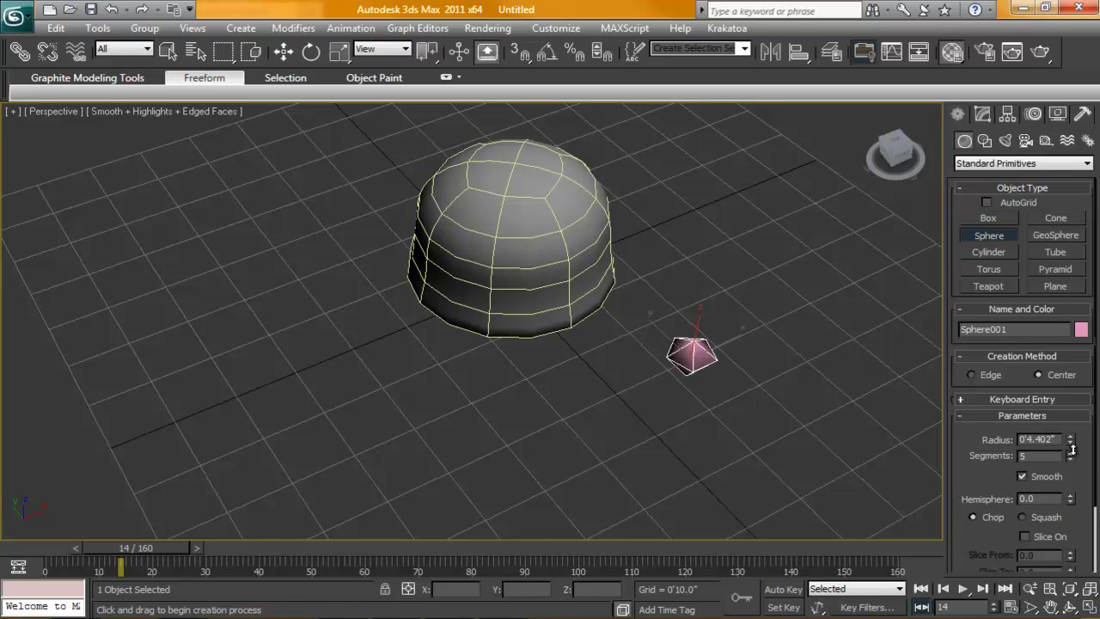
drag(1093, 485, 1095, 559)
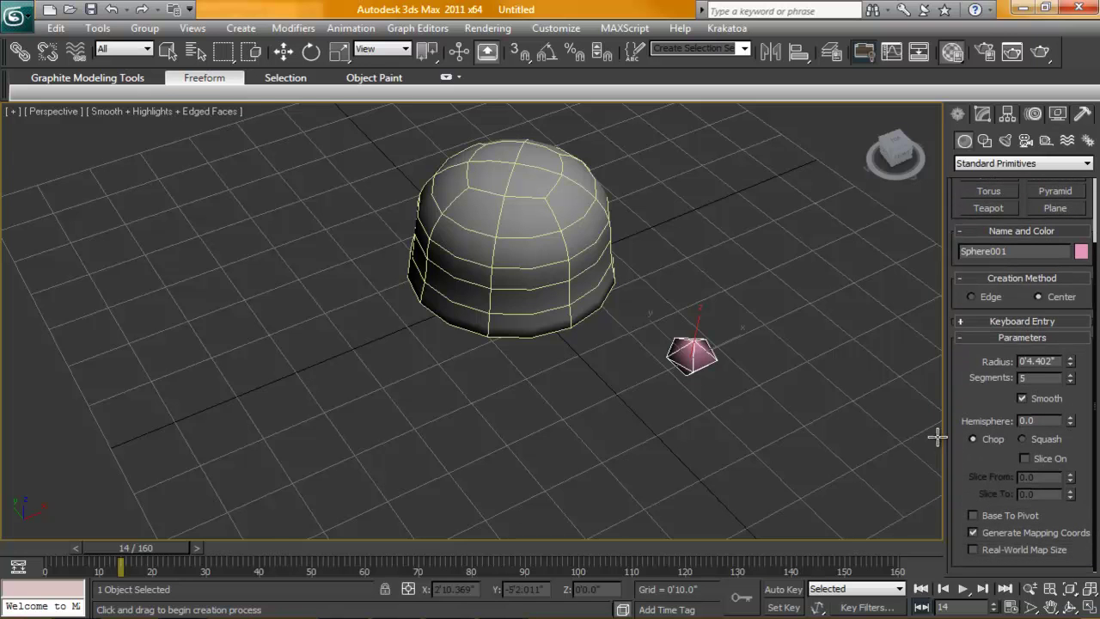
middle_drag(756, 431, 750, 425)
click(1071, 375)
click(1070, 375)
click(1071, 376)
alt+middle_drag(817, 409, 801, 304)
right_click(871, 246)
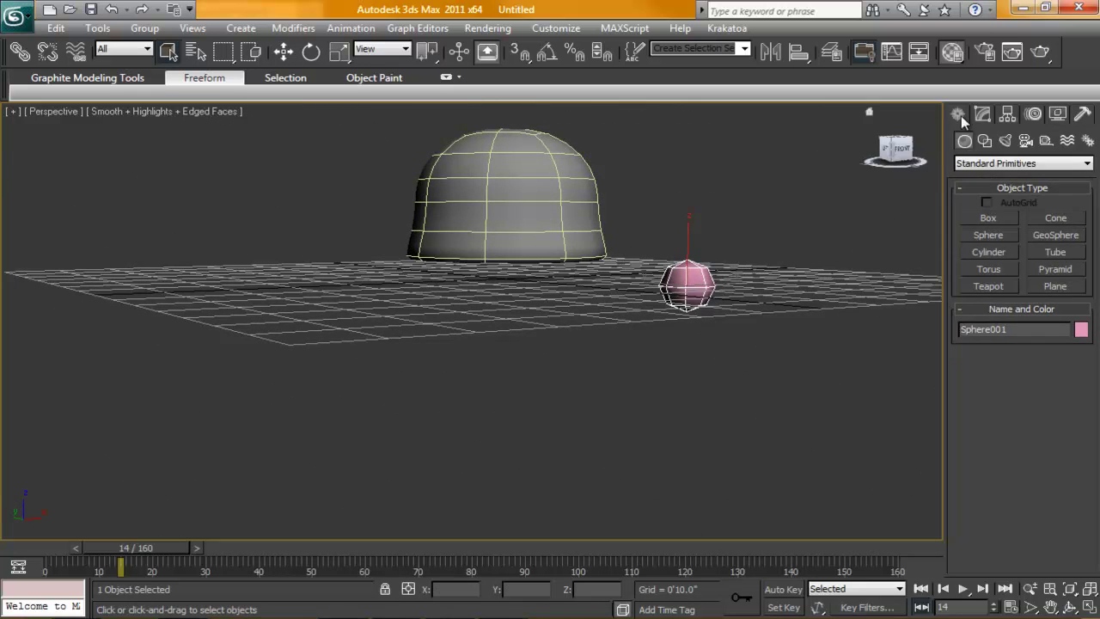
Apply an Attachment Constraint to the sphere with the bell-shaped cylinder as its target surface.
alt+middle_drag(643, 307, 605, 383)
key(w)
key(alt+w)
middle_drag(666, 424, 647, 417)
key(alt+w)
scroll(672, 383, up, 2)
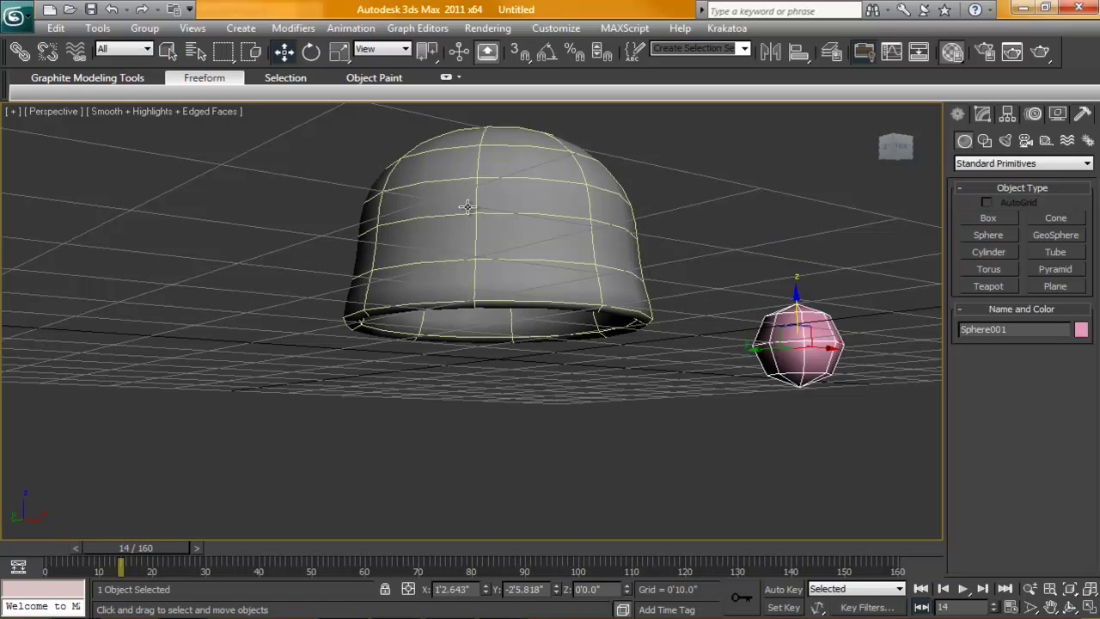
click(352, 28)
mouse_move(429, 115)
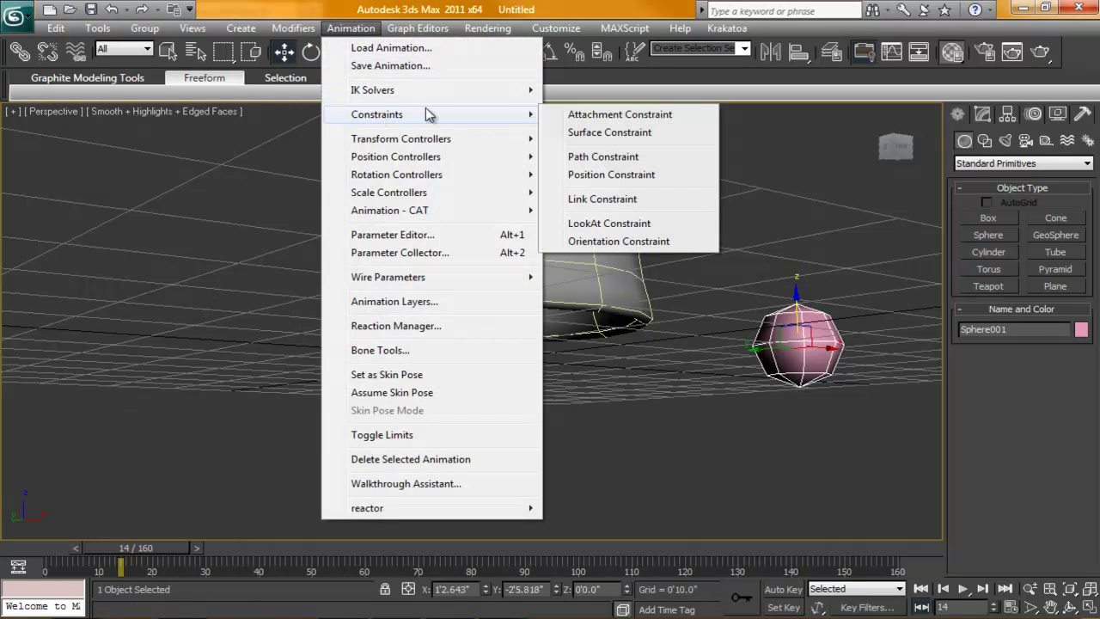
click(612, 117)
click(503, 303)
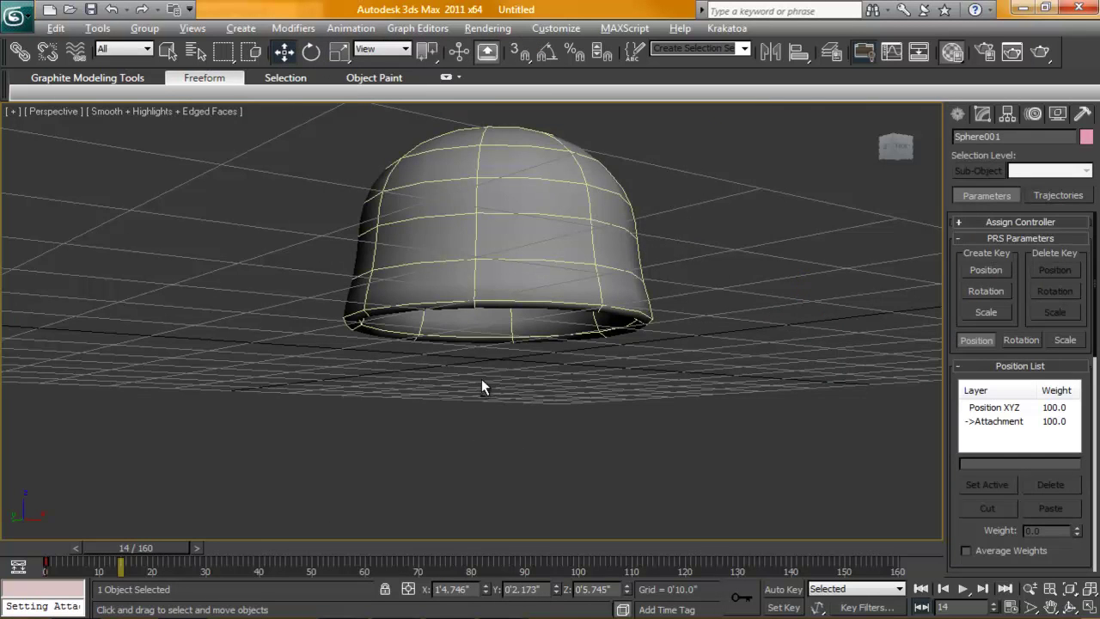
Go to frame 0 and set the sphere's attachment key position to face 1 of the bell.
alt+middle_drag(490, 371, 509, 302)
middle_drag(847, 427, 719, 333)
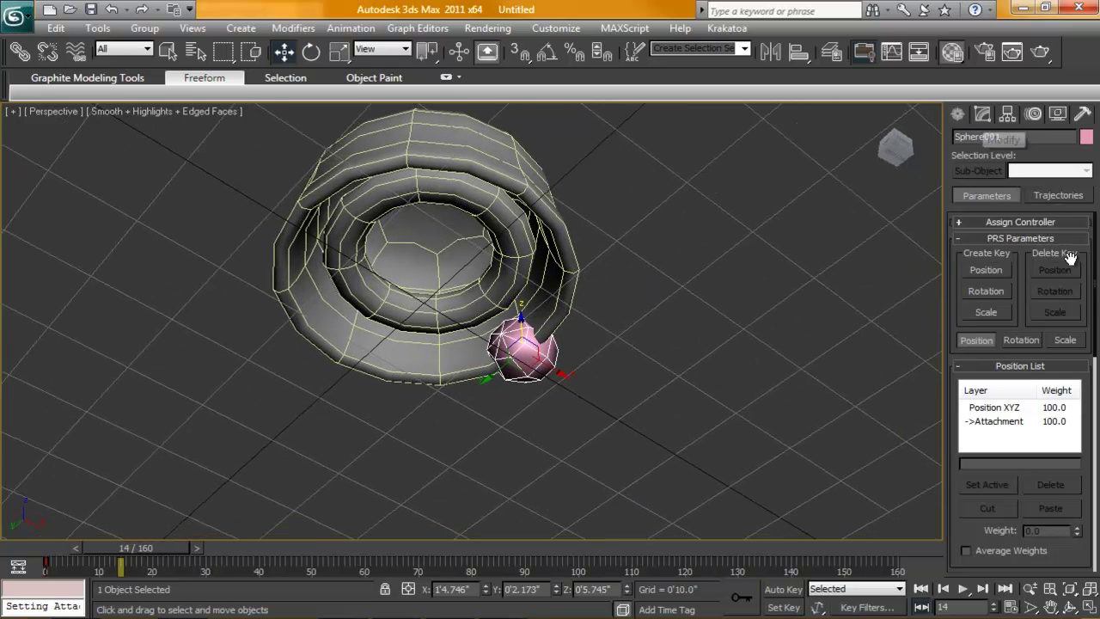
scroll(1078, 270, down, 5)
scroll(1078, 344, up, 1)
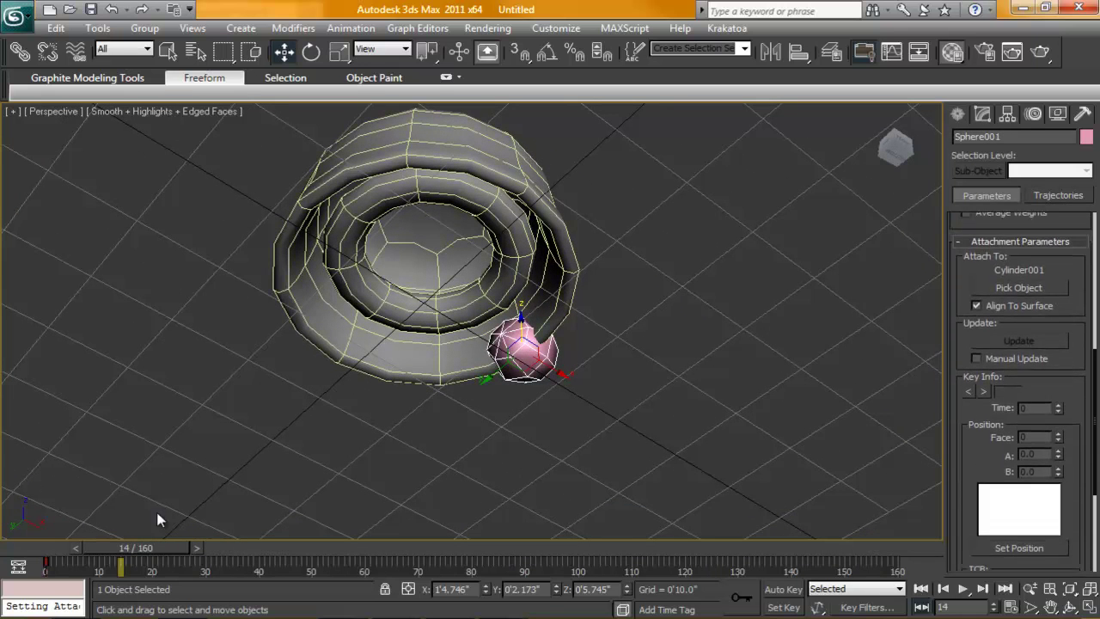
drag(133, 554, 58, 555)
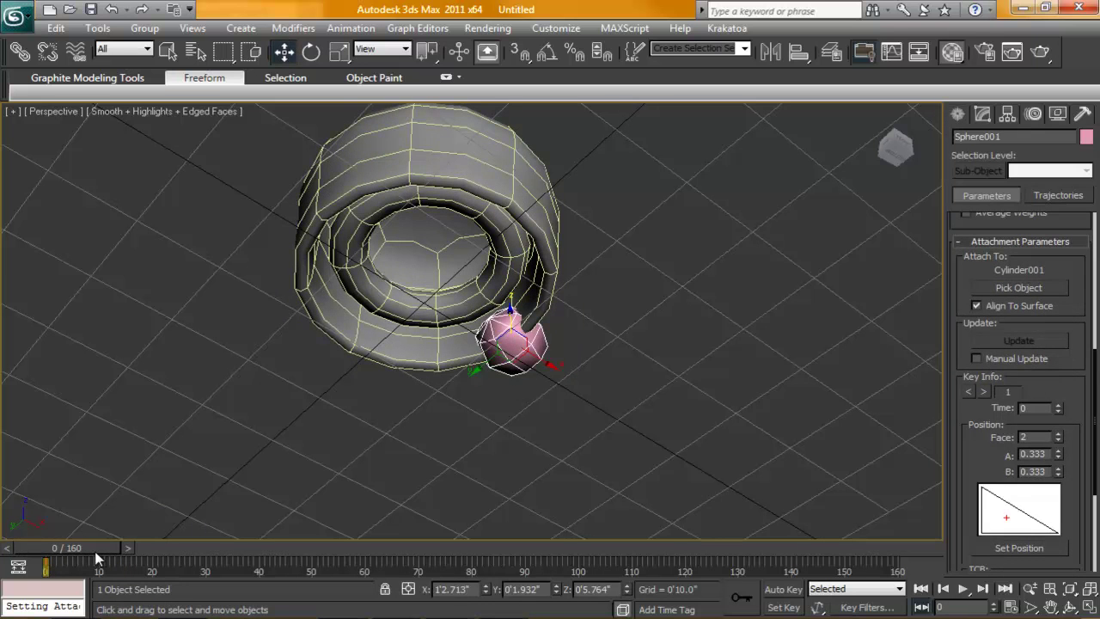
drag(95, 550, 135, 550)
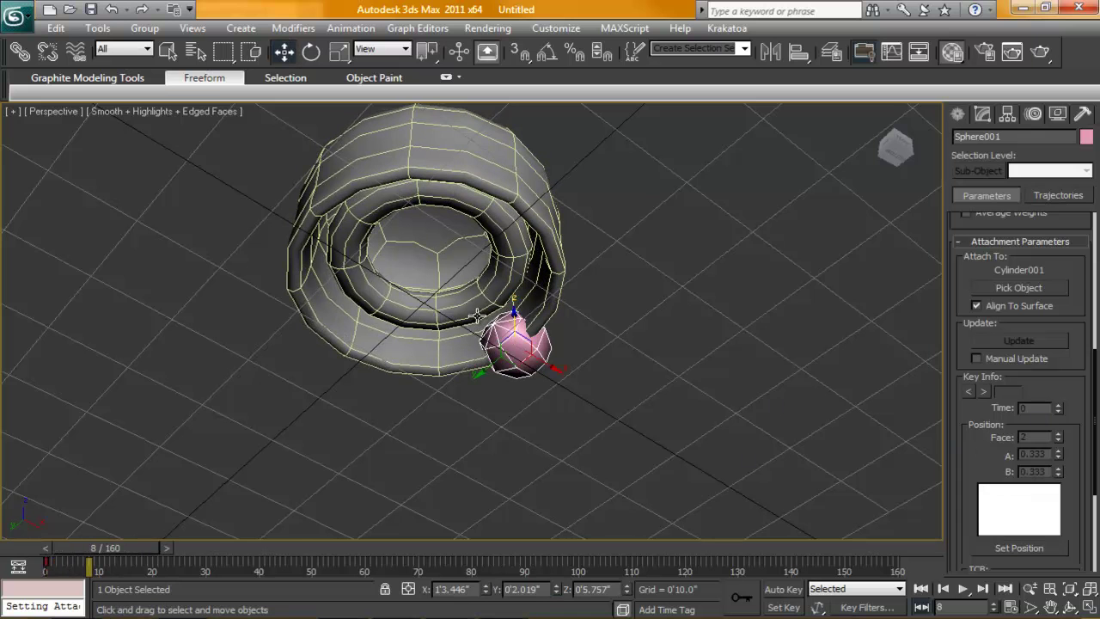
drag(109, 557, 69, 555)
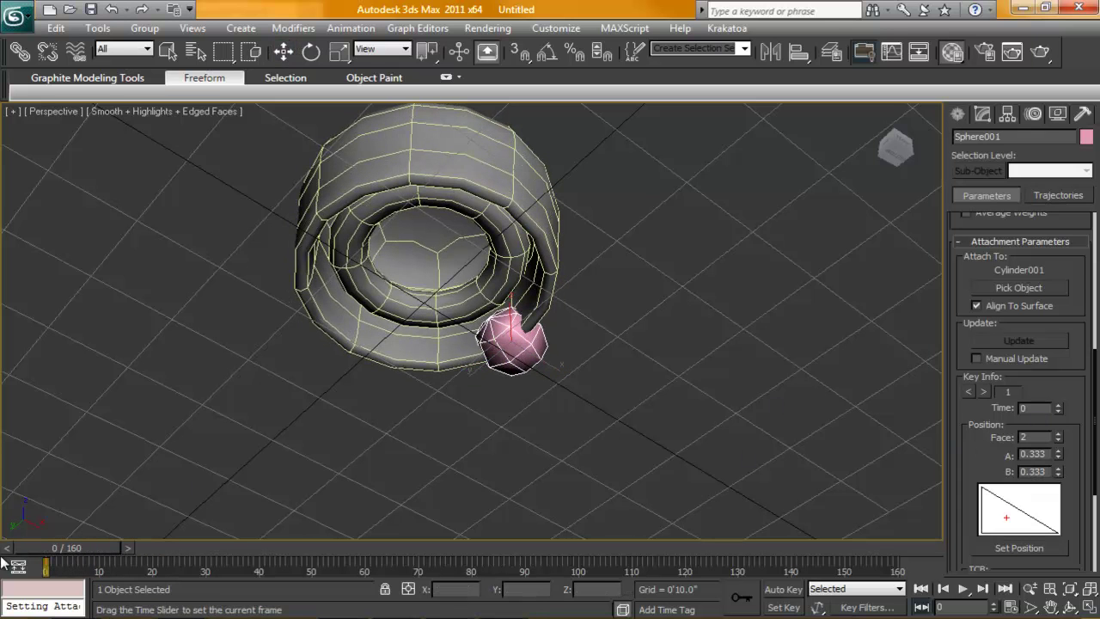
mouse_move(1056, 441)
mouse_down()
mouse_move(1057, 404)
mouse_move(1050, 464)
mouse_move(1062, 383)
mouse_move(1051, 457)
mouse_up()
Rotate the attached sphere slightly at the bell's lower rim, to a Y angle of about -3.6 degrees.
alt+middle_drag(795, 402, 633, 462)
scroll(631, 455, up, 4)
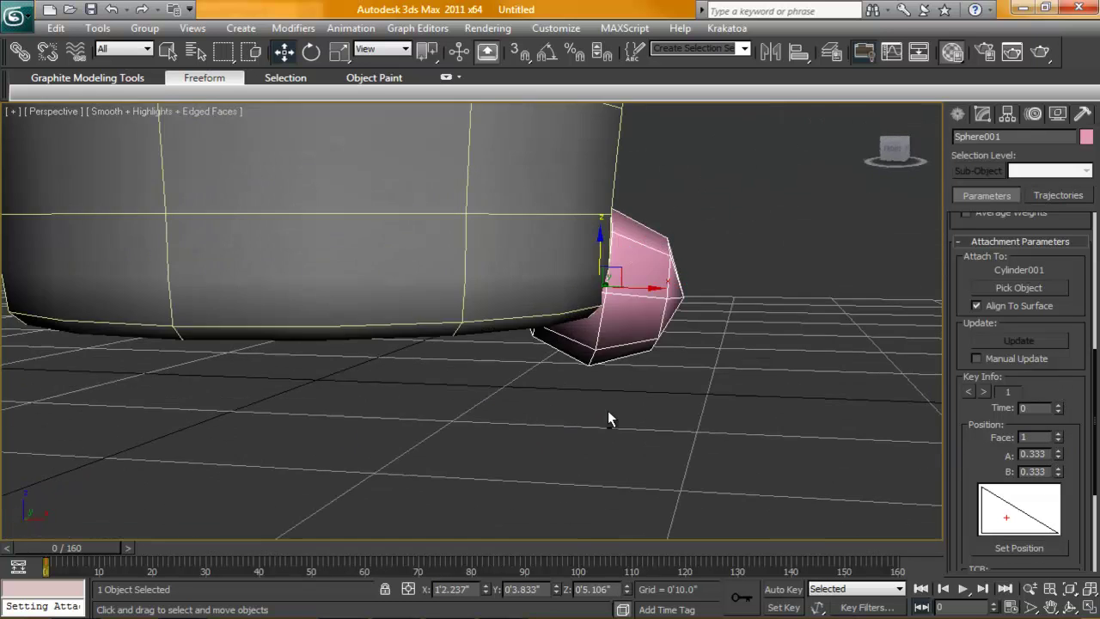
alt+middle_drag(620, 407, 601, 330)
key(e)
drag(597, 322, 587, 427)
key(w)
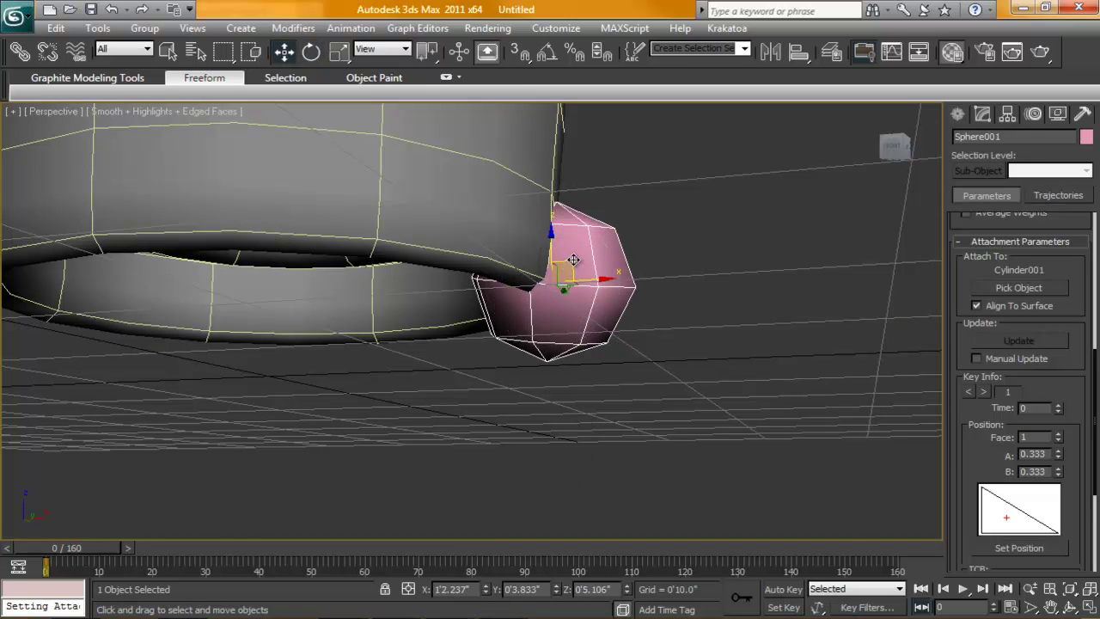
alt+middle_drag(664, 400, 588, 271)
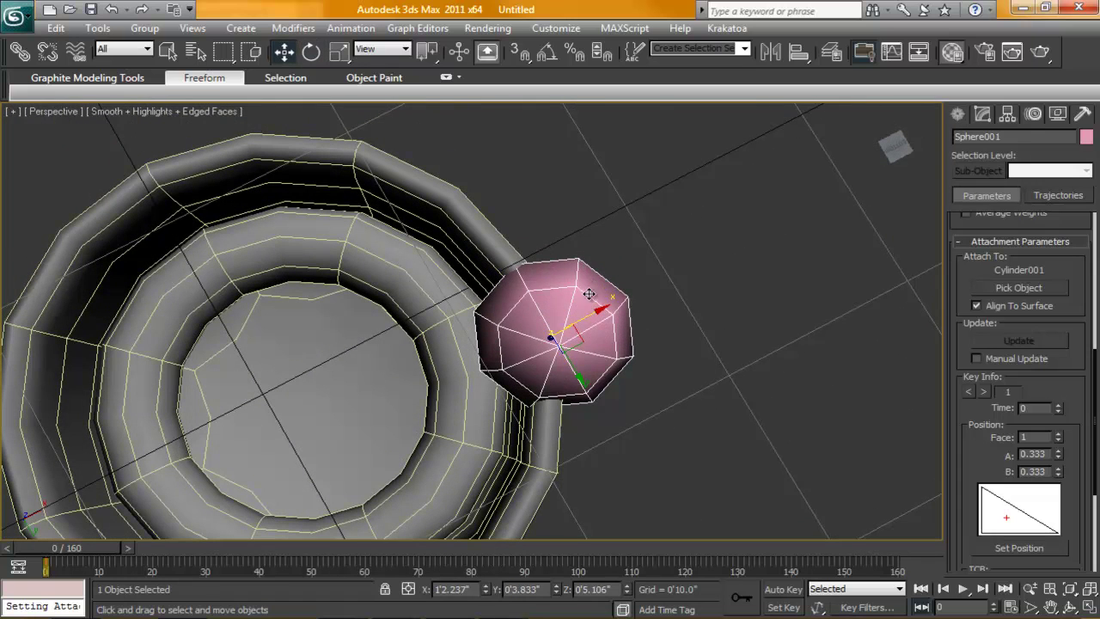
key(e)
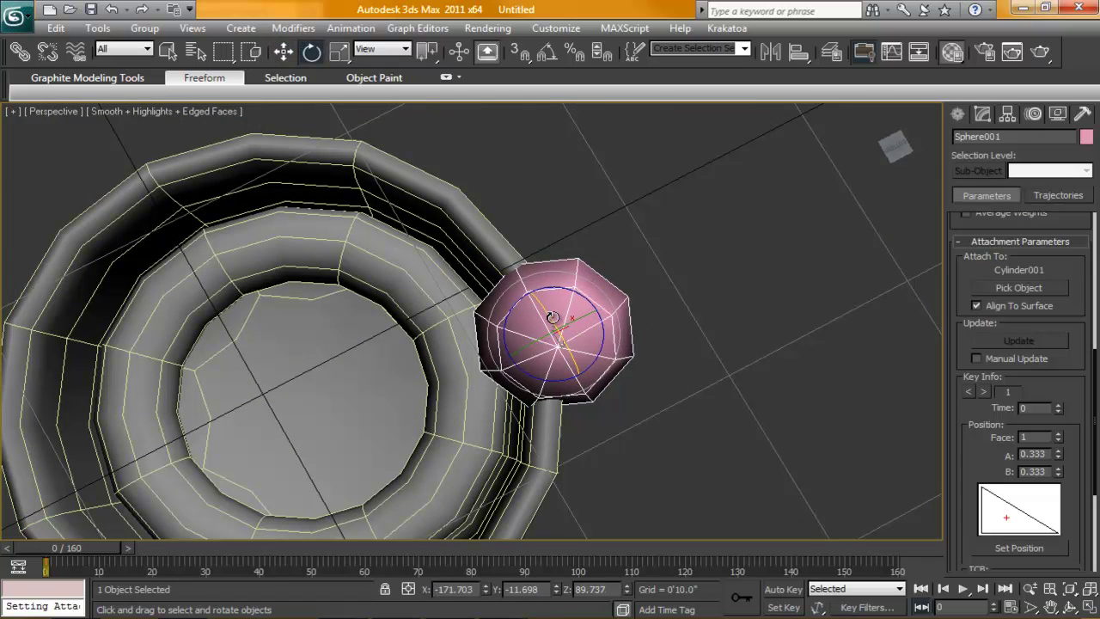
drag(550, 317, 547, 327)
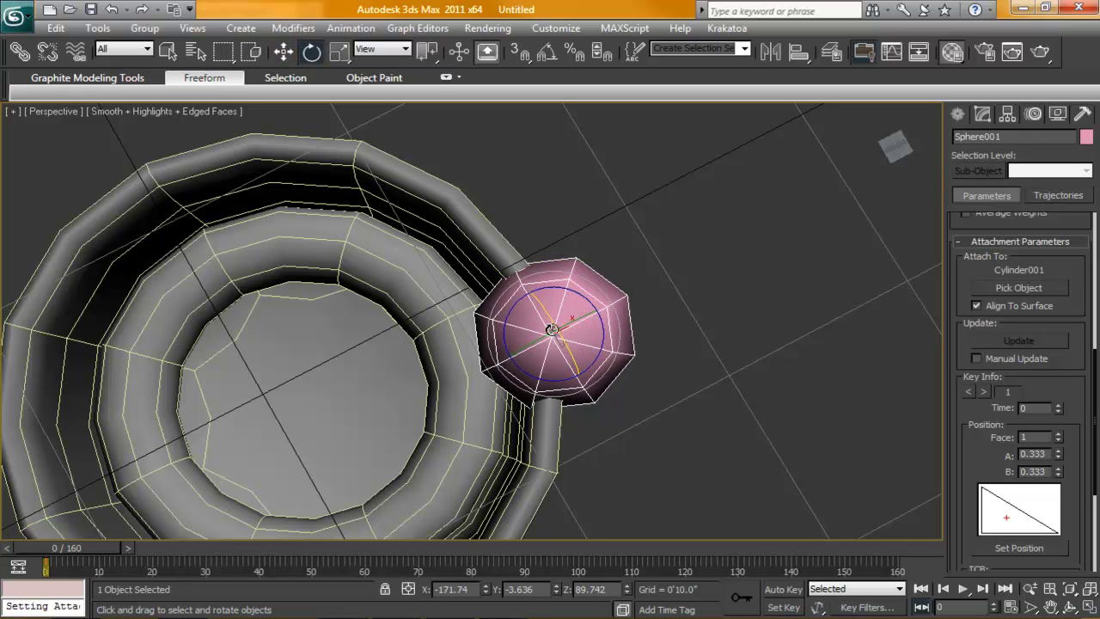
alt+middle_drag(553, 330, 558, 458)
Scale the attached sphere down uniformly so it sits small on the bell's rim, then deselect it.
key(q)
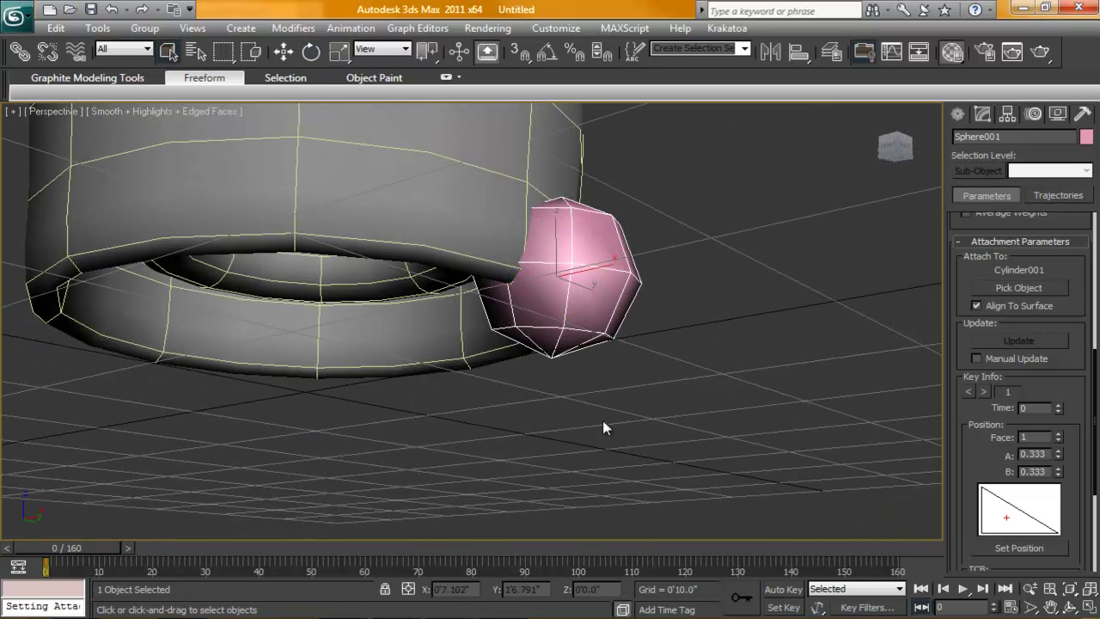
click(597, 412)
alt+middle_drag(592, 406, 579, 435)
click(519, 316)
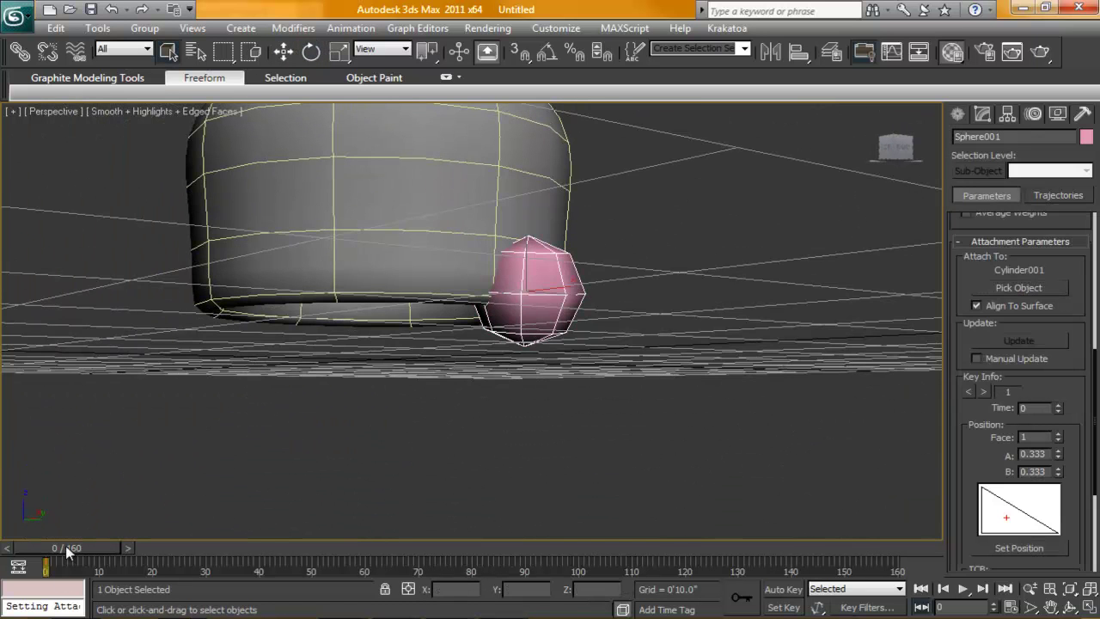
key(r)
drag(521, 319, 477, 398)
drag(80, 550, 52, 548)
click(361, 496)
alt+middle_drag(362, 496, 547, 373)
scroll(547, 373, up, 3)
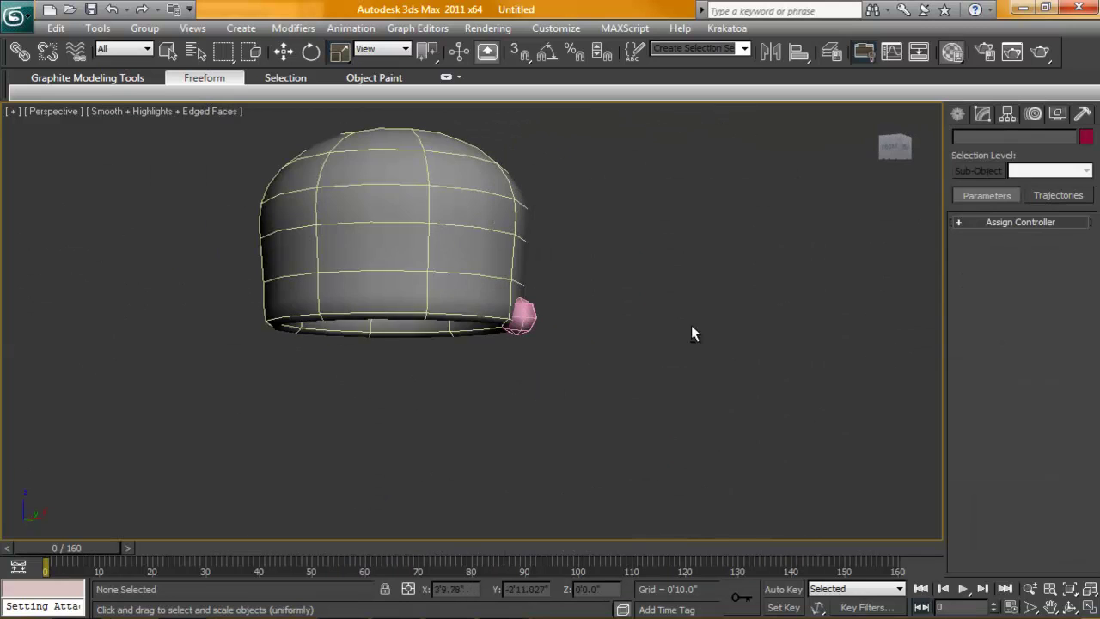
Draw a PF Source emitter, about 1'2" long and 1'5" wide, in the empty space beside the bell.
click(959, 115)
click(985, 141)
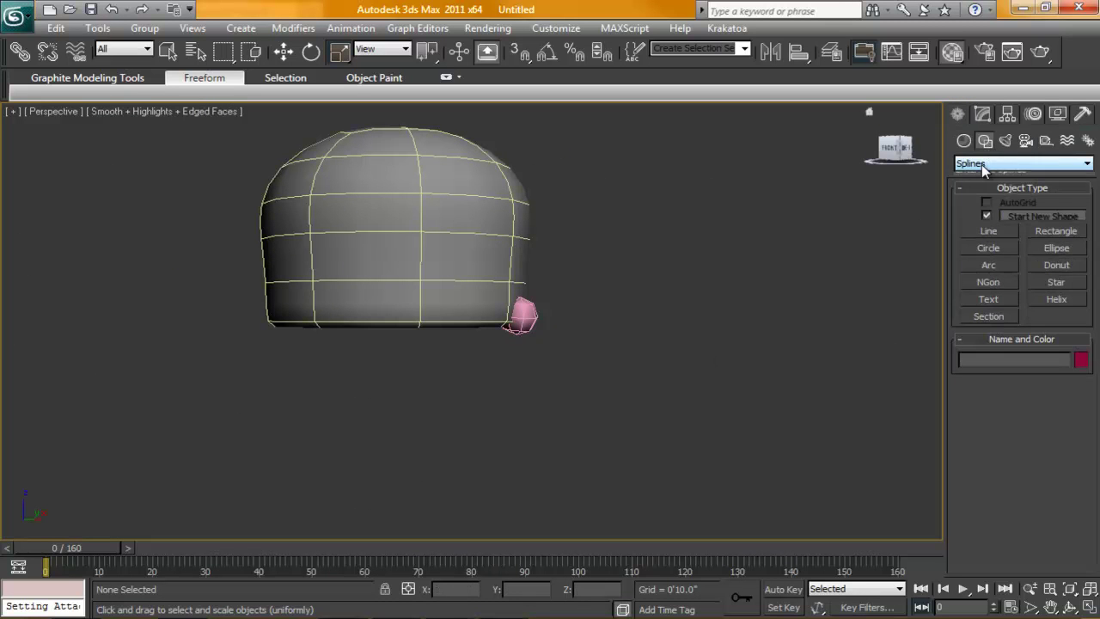
click(988, 164)
click(980, 197)
click(964, 141)
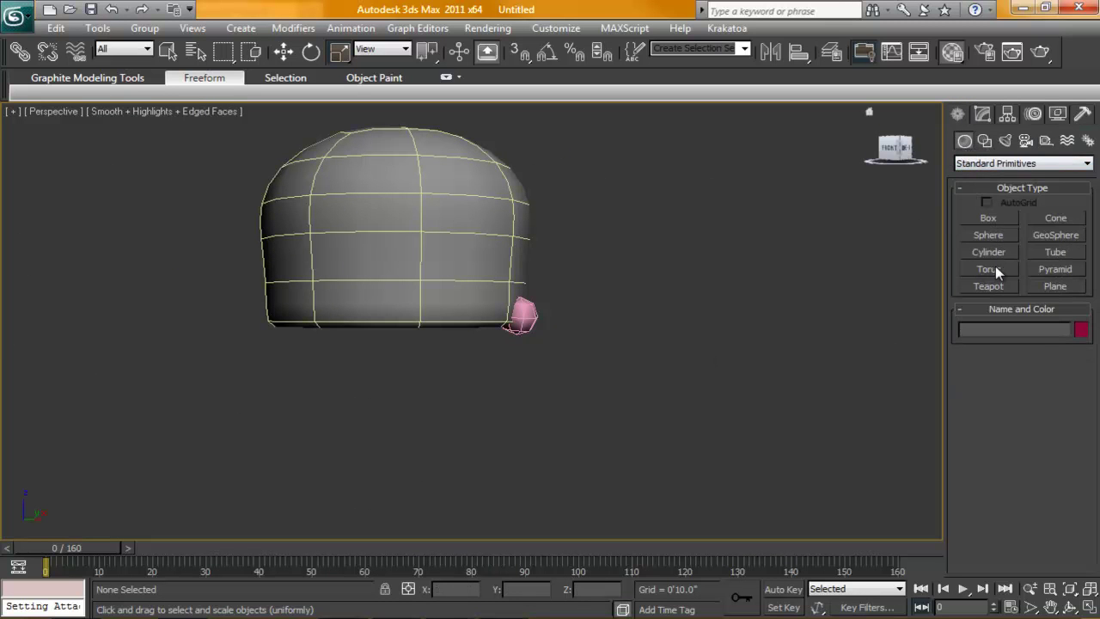
click(998, 163)
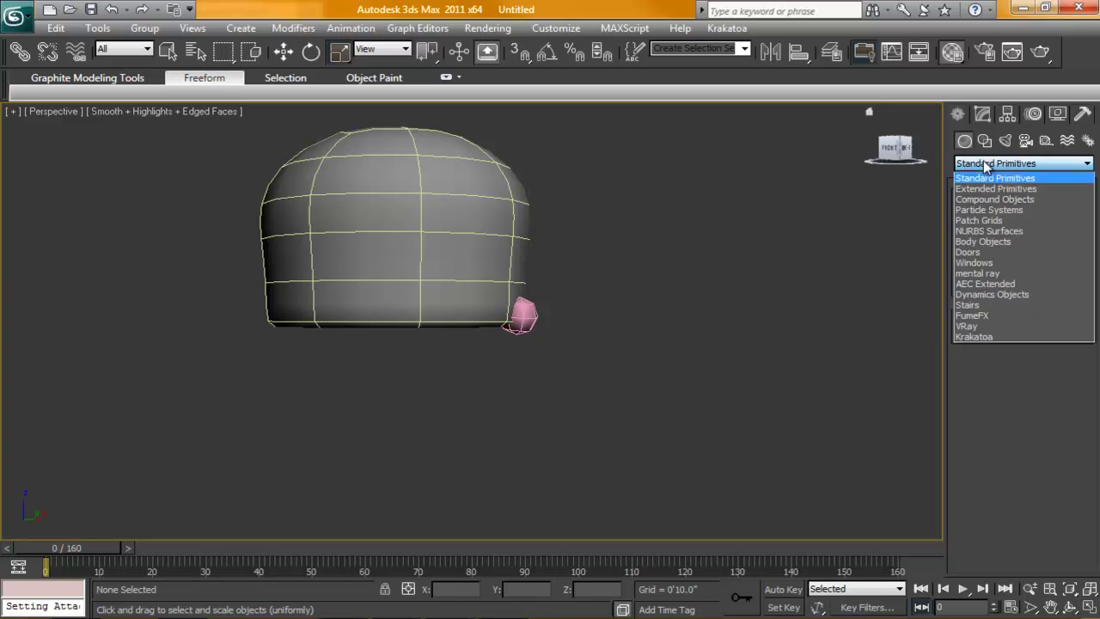
click(991, 213)
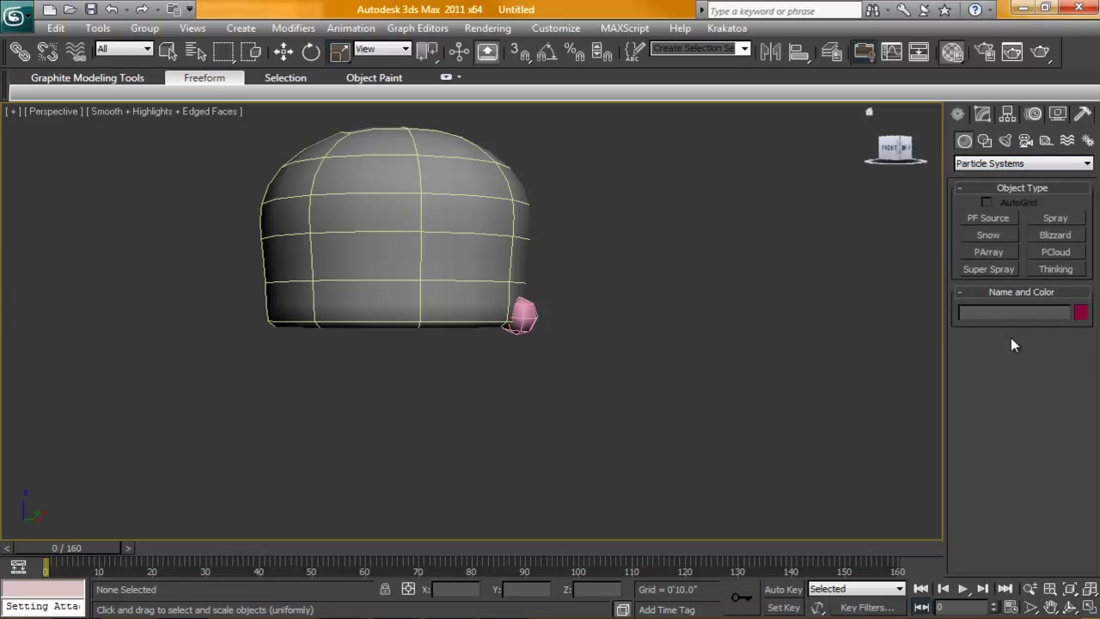
click(989, 220)
alt+middle_drag(760, 337, 747, 410)
scroll(716, 372, down, 3)
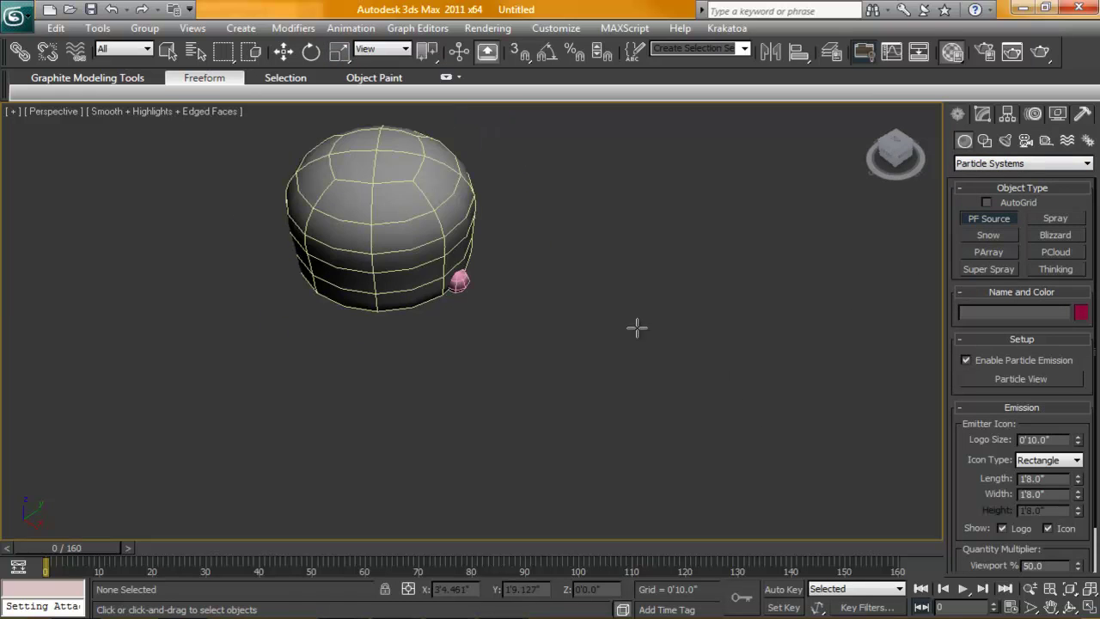
drag(615, 313, 665, 424)
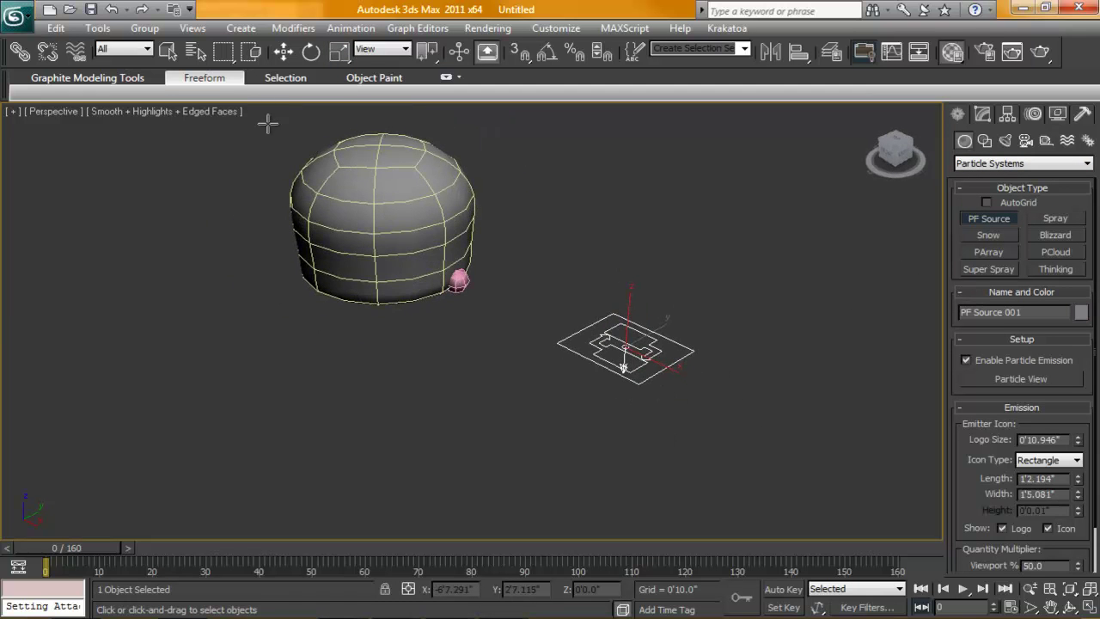
Move the PF Source emitter to the world origin, with X, Y and Z at 0.
key(w)
key(F12)
right_click(703, 388)
right_click(703, 404)
click(826, 343)
alt+middle_drag(657, 392, 663, 297)
Open Particle View for the PF Source, then reposition and enlarge its window beside the model.
click(980, 118)
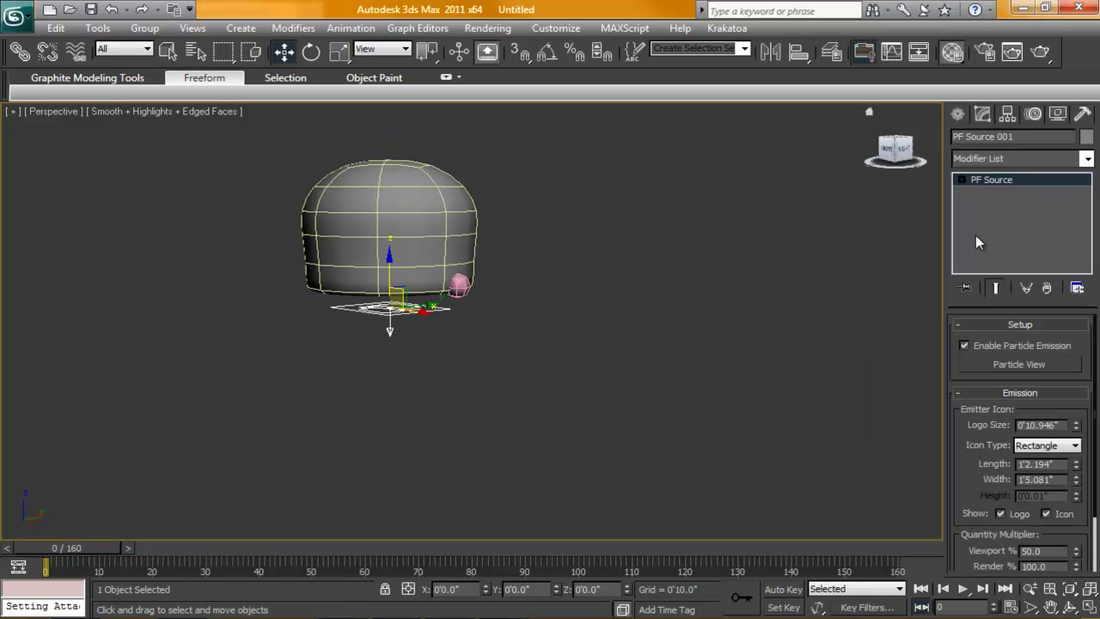
click(1008, 366)
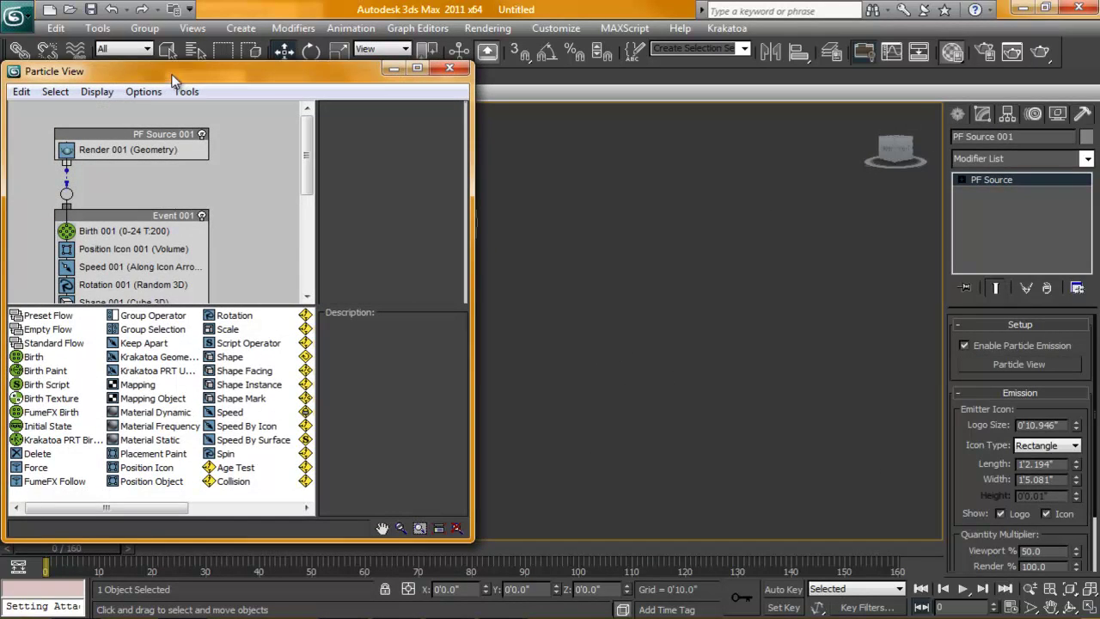
drag(172, 79, 694, 76)
drag(994, 538, 1096, 613)
middle_drag(830, 265, 817, 264)
Set the Birth operator's emit start to -100, emit stop to 400 and amount to 2000.
click(626, 225)
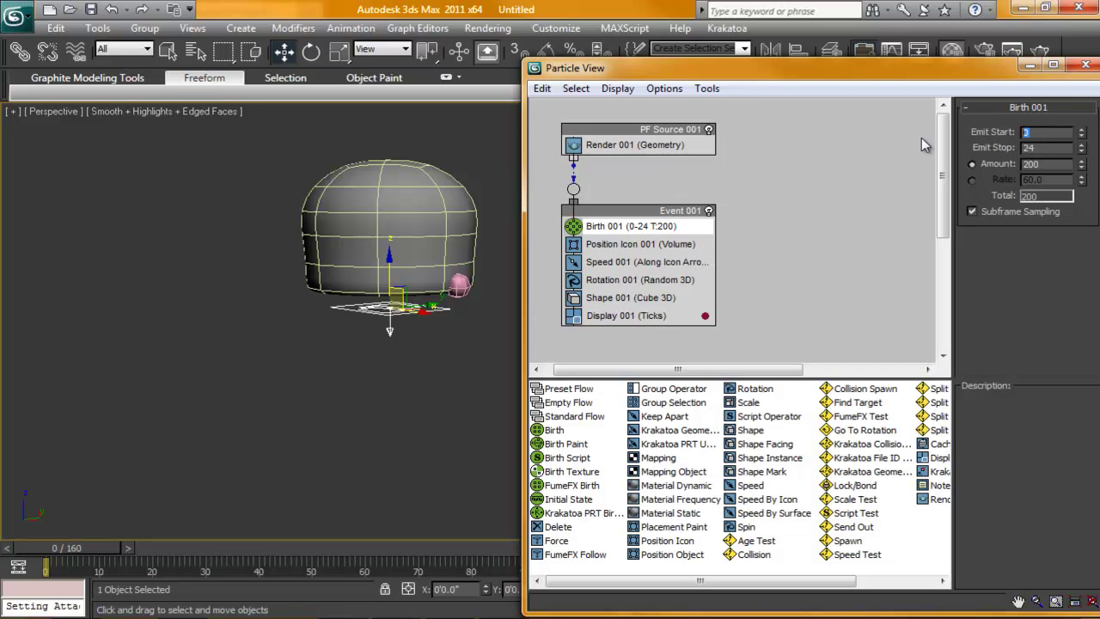
text(-100)
key(Return)
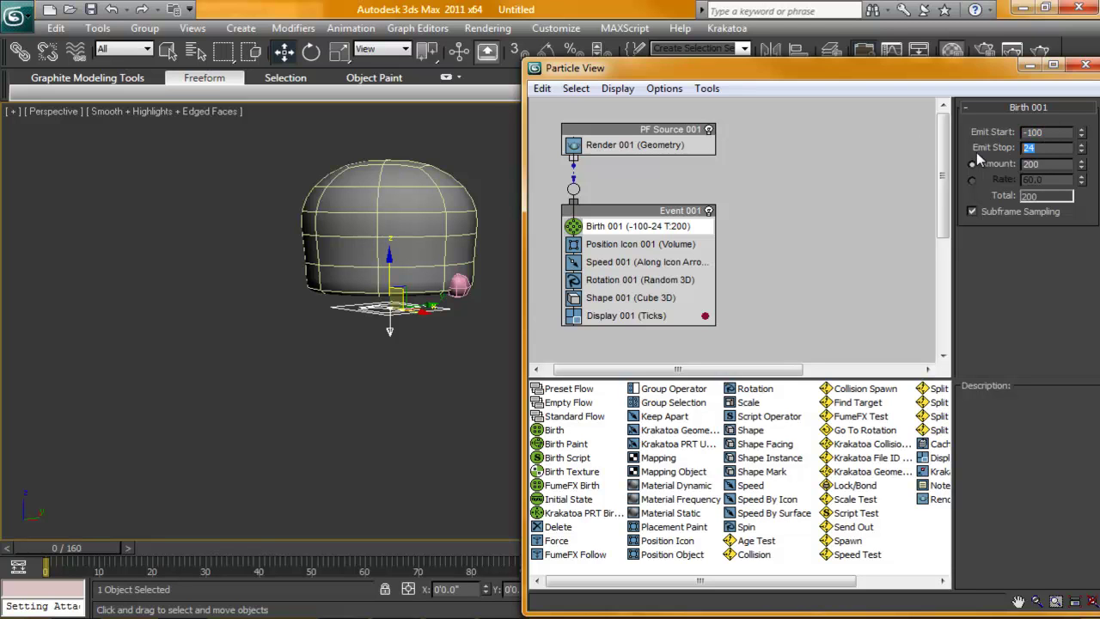
text(400)
key(Return)
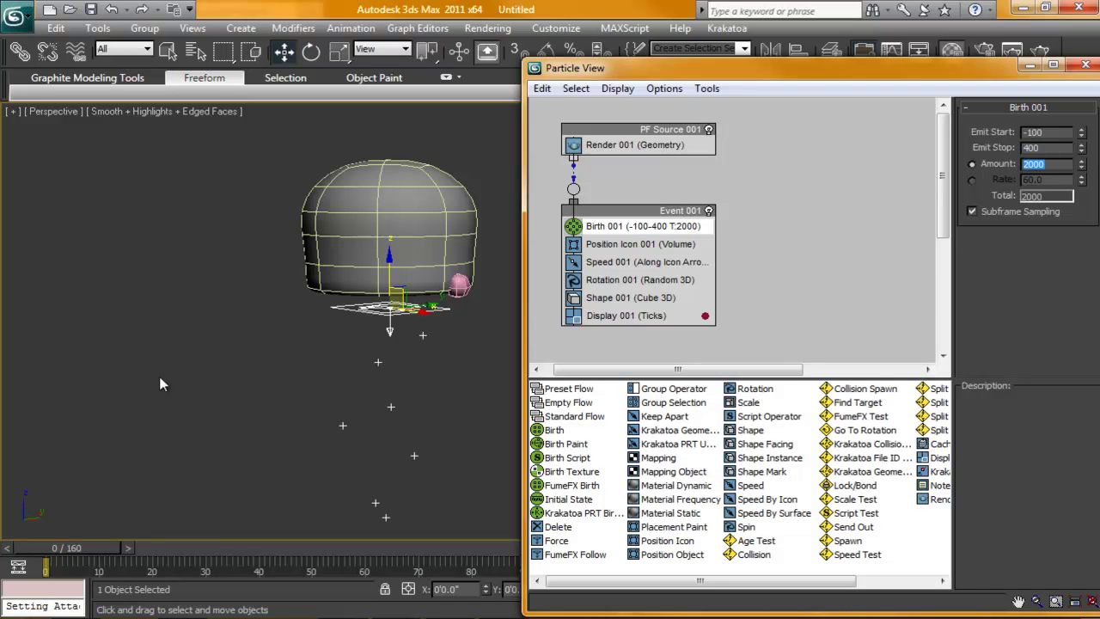
Play the animation with Particle View moved beside the bell, and set the Speed operator's speed to 3'6".
drag(86, 555, 22, 546)
key(w)
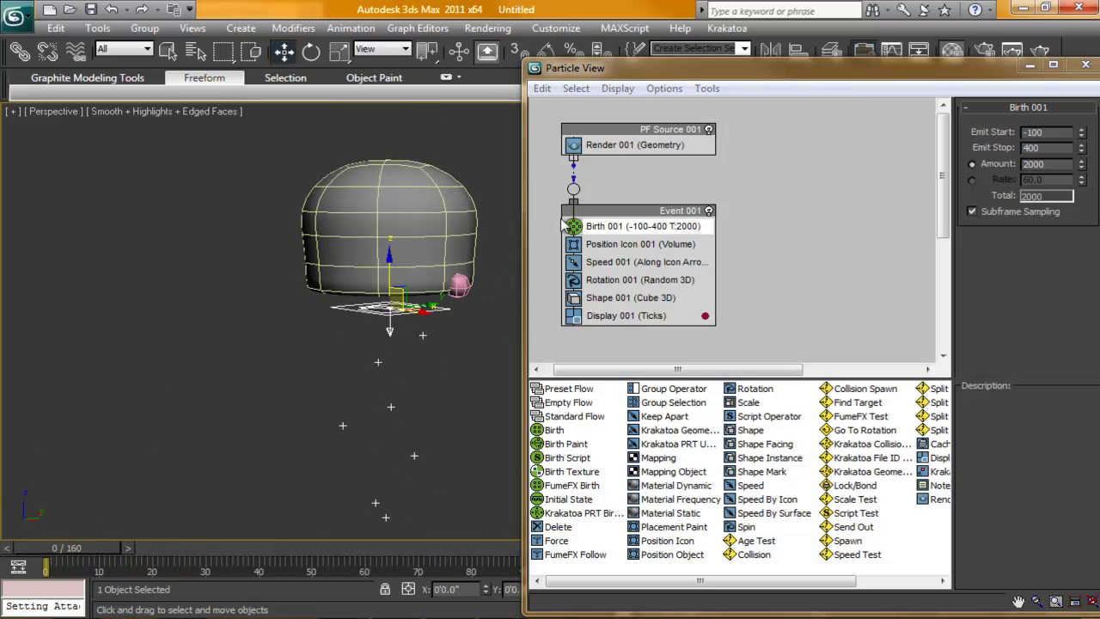
click(620, 245)
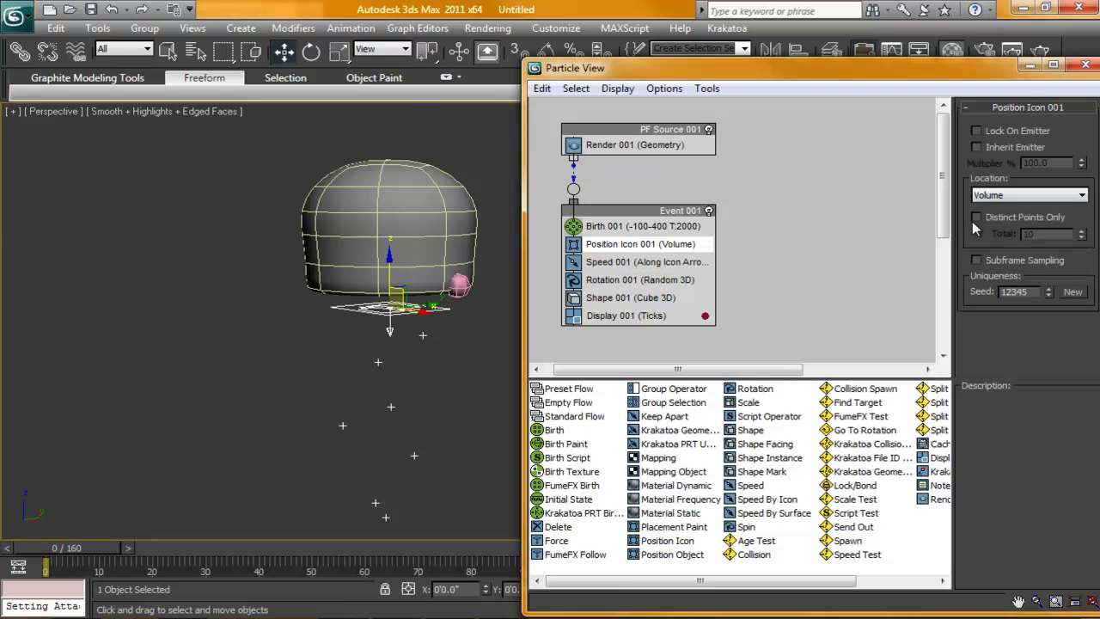
click(622, 262)
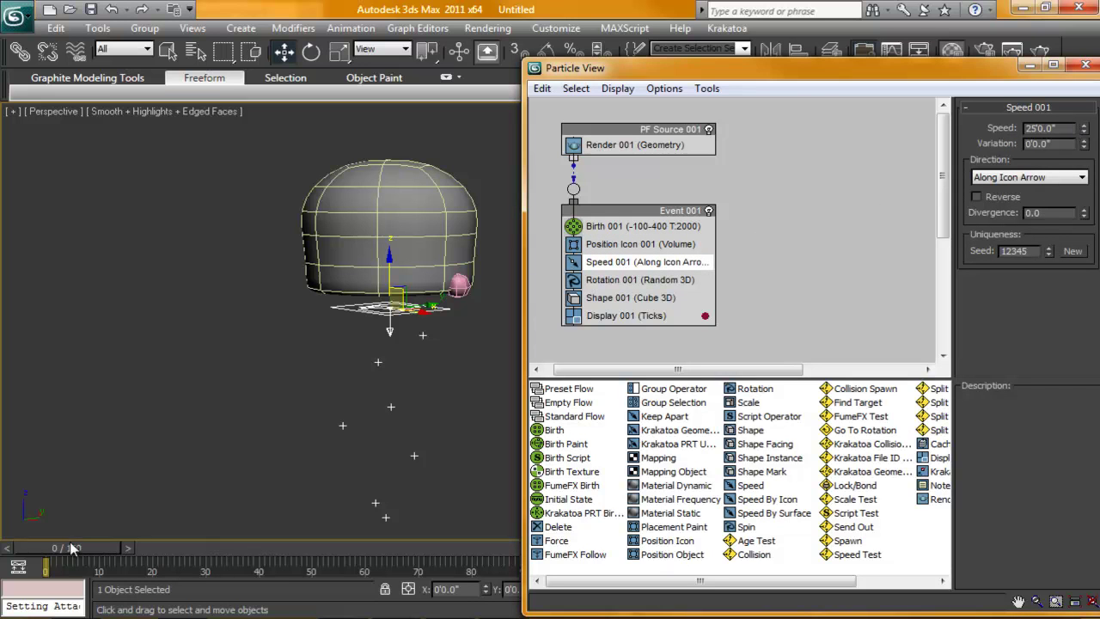
drag(731, 63, 551, 16)
double_click(551, 16)
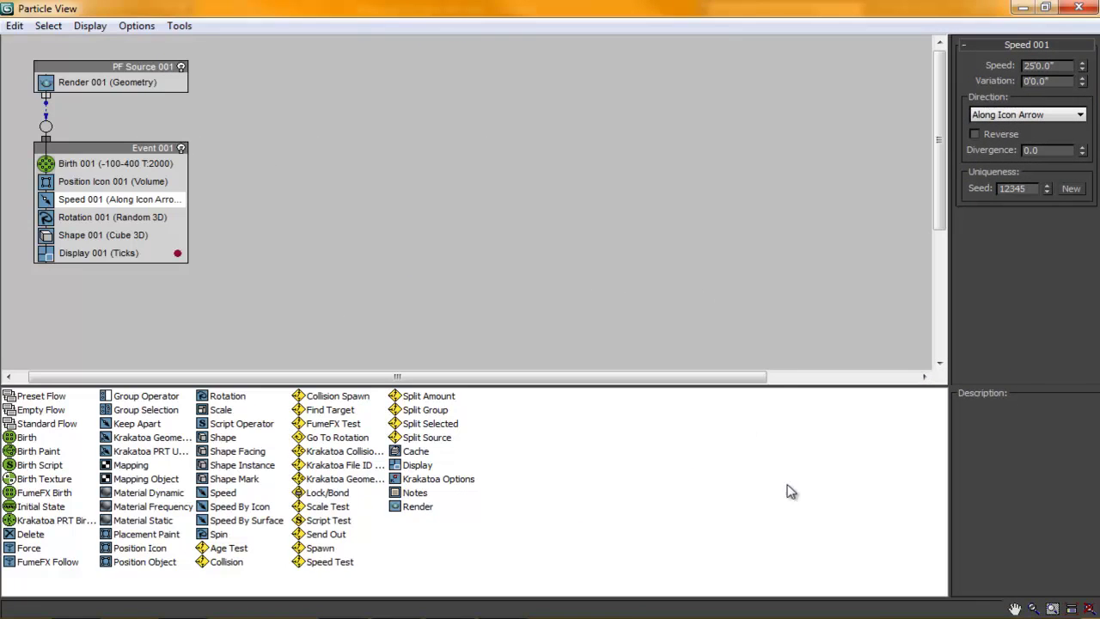
click(1044, 8)
drag(863, 23, 668, 19)
click(961, 589)
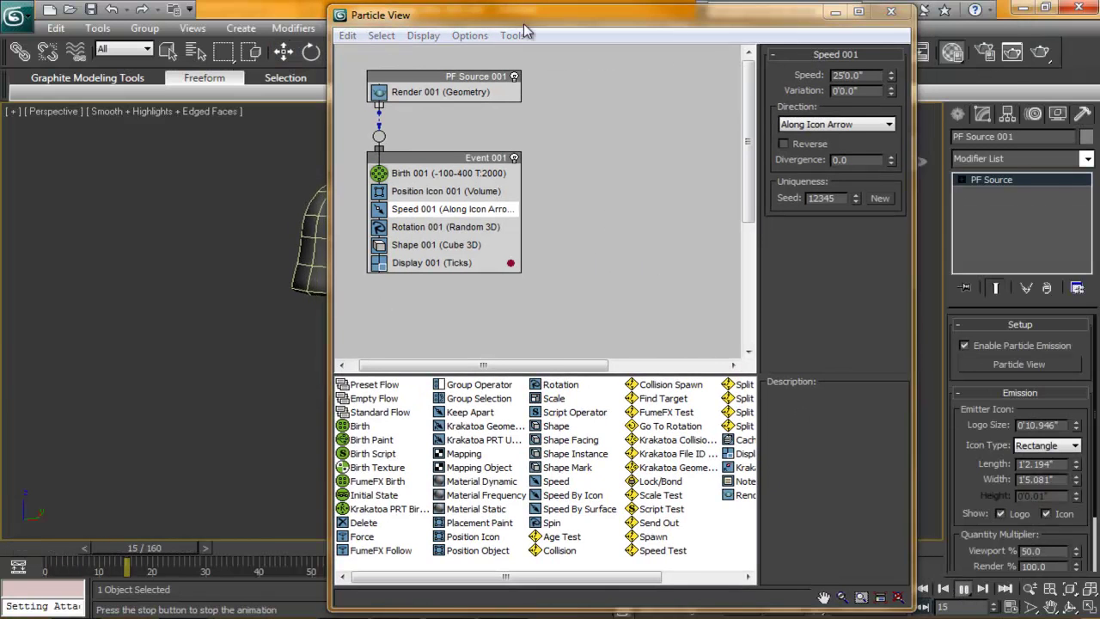
drag(517, 17, 636, 24)
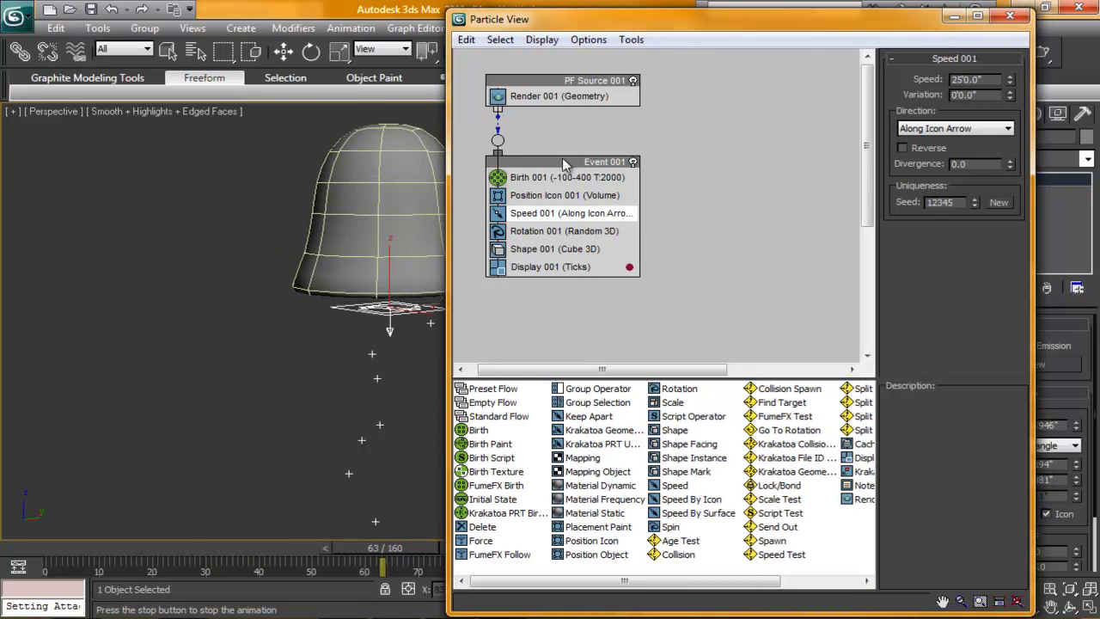
drag(1012, 79, 1007, 148)
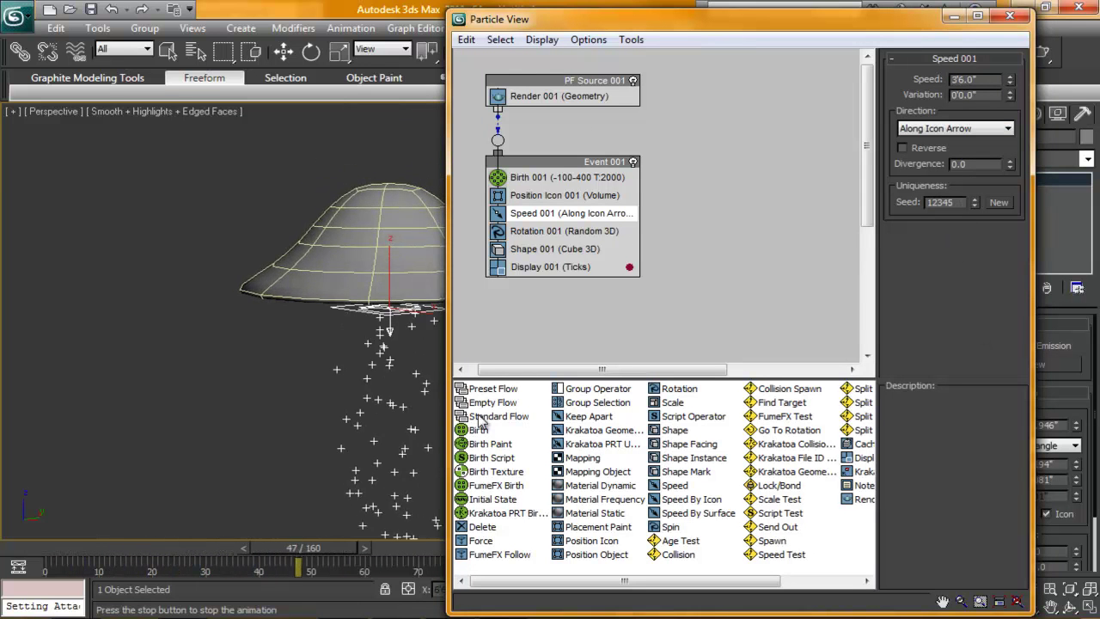
Insert a Position Object operator between the Rotation and Shape operators in Event 001 and show its settings.
click(537, 249)
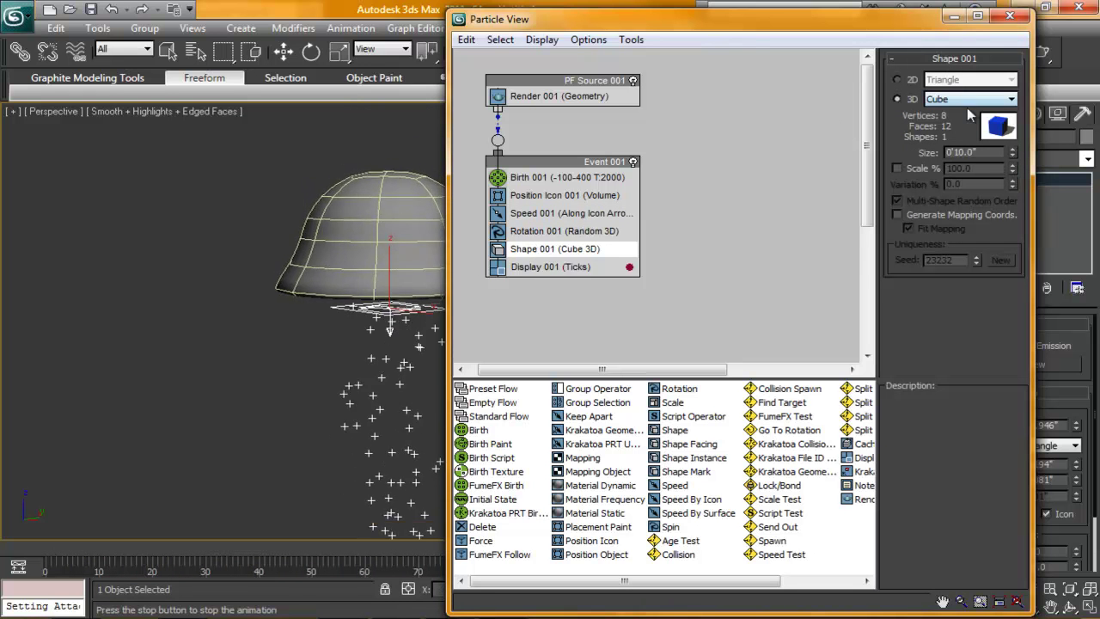
click(526, 267)
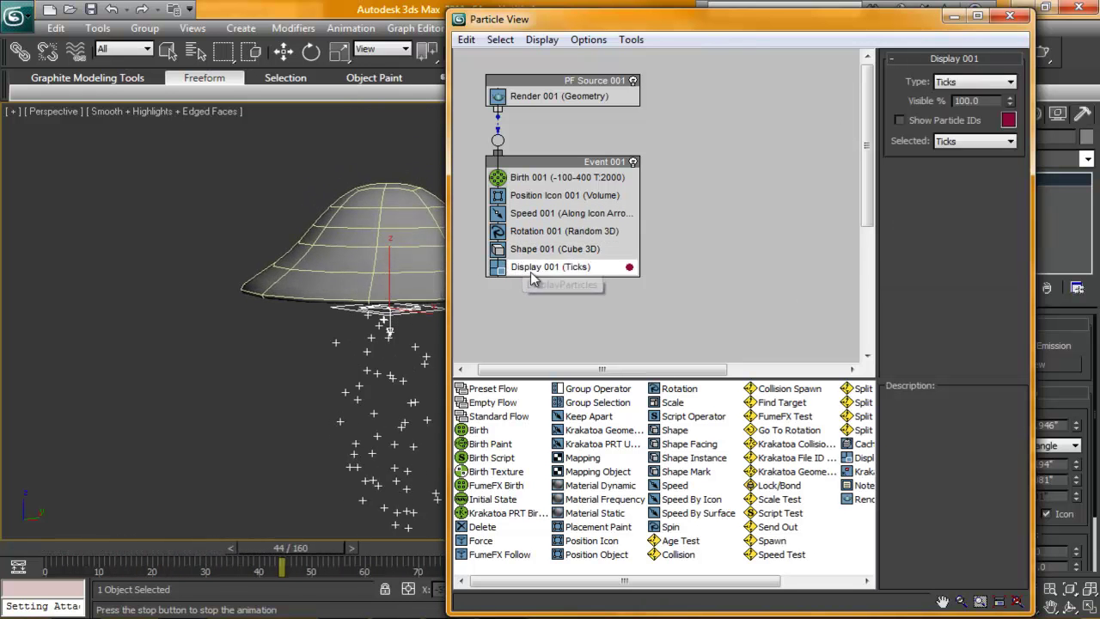
click(605, 555)
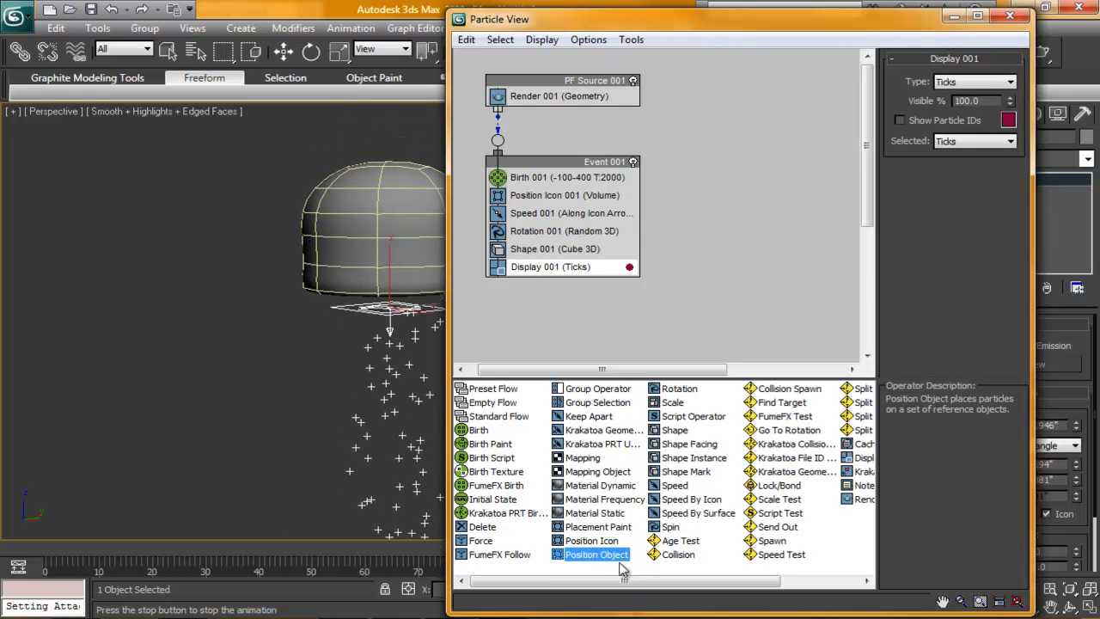
drag(592, 555, 584, 564)
drag(589, 404, 541, 249)
click(543, 250)
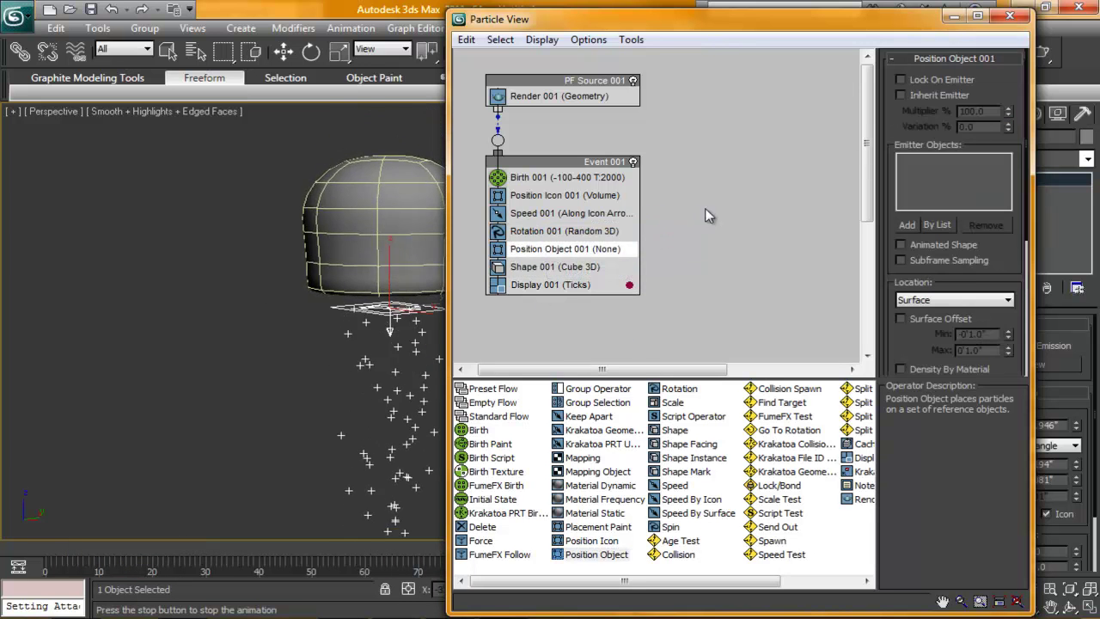
Add the small sphere at the bell's rim as the Position Object operator's emitter object, with the timeline at frame 0.
drag(787, 19, 833, 16)
click(948, 223)
click(471, 289)
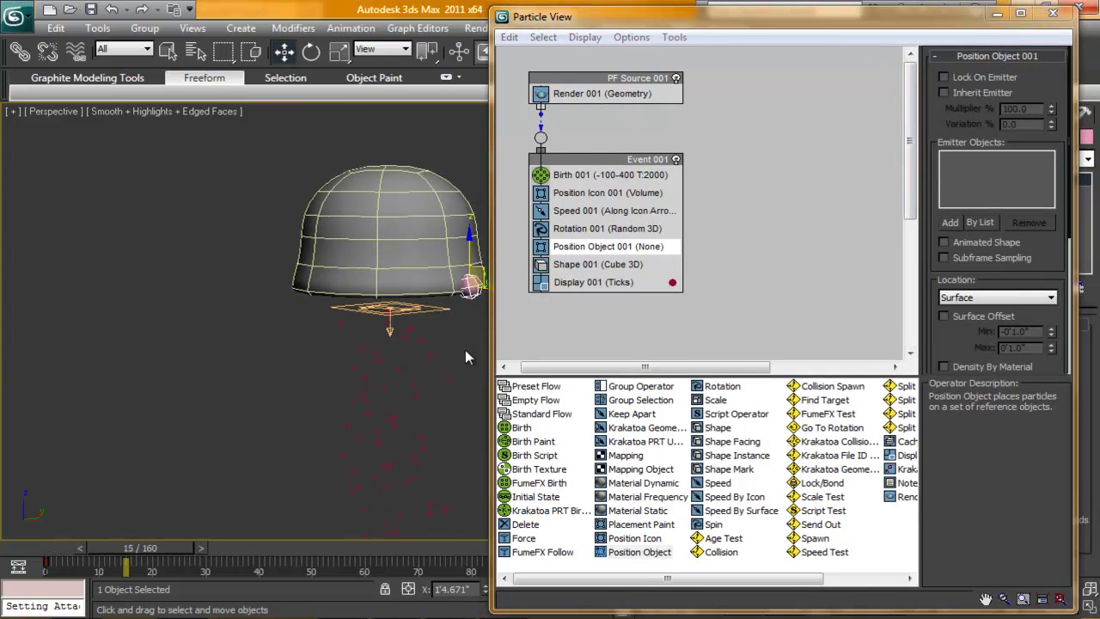
drag(150, 554, 78, 551)
click(950, 223)
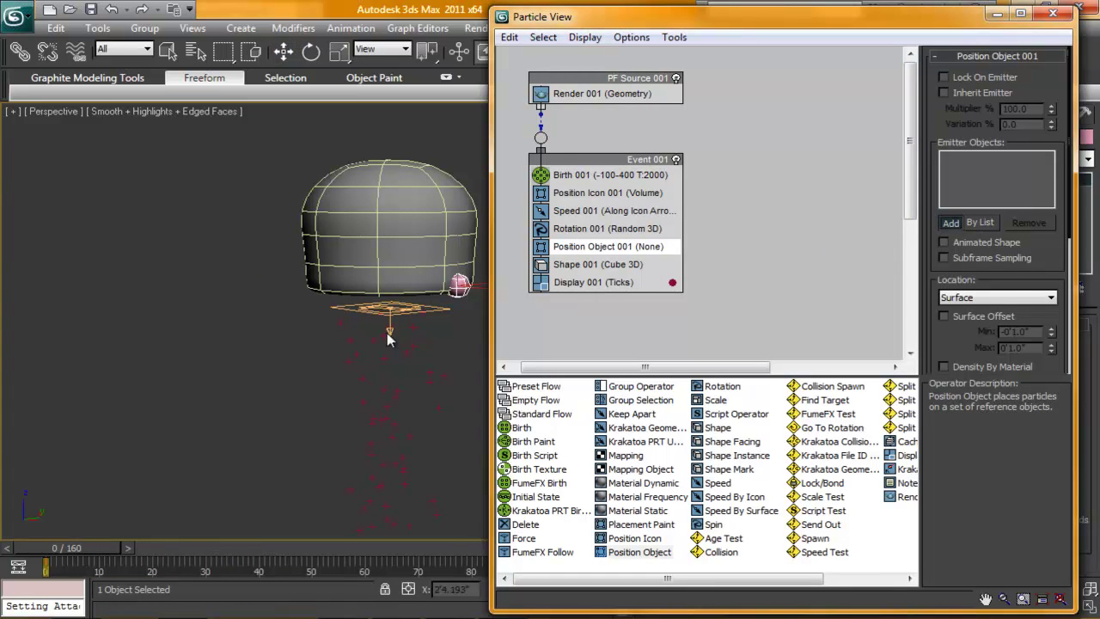
click(459, 285)
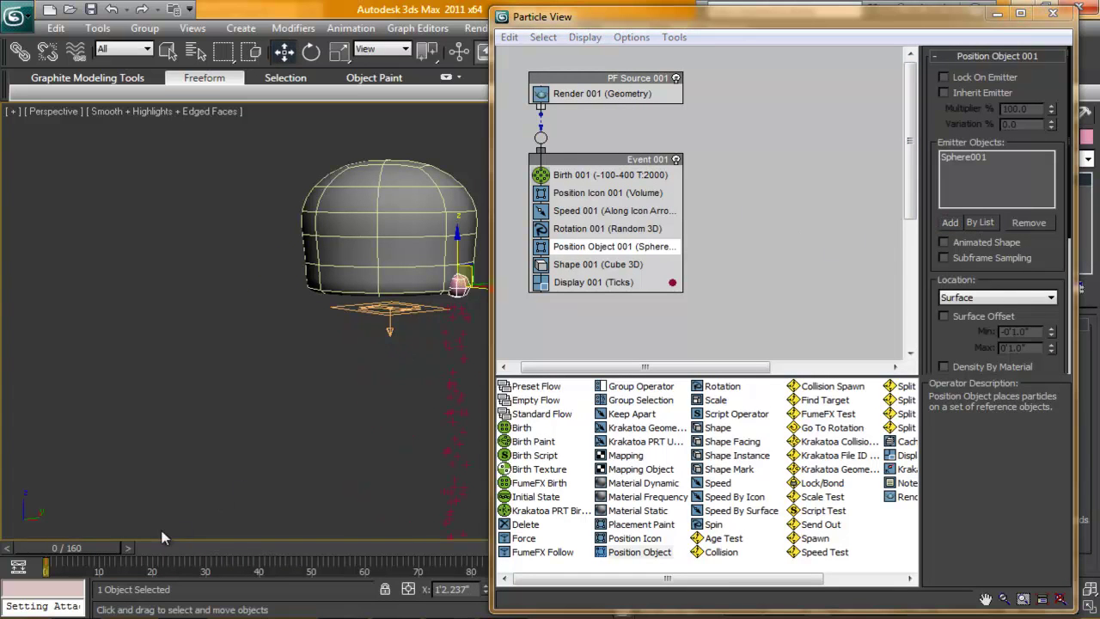
Clear Particle View off the viewport and scrub the timeline to check how particles follow the moving sphere, returning to frame 0.
drag(119, 551, 222, 479)
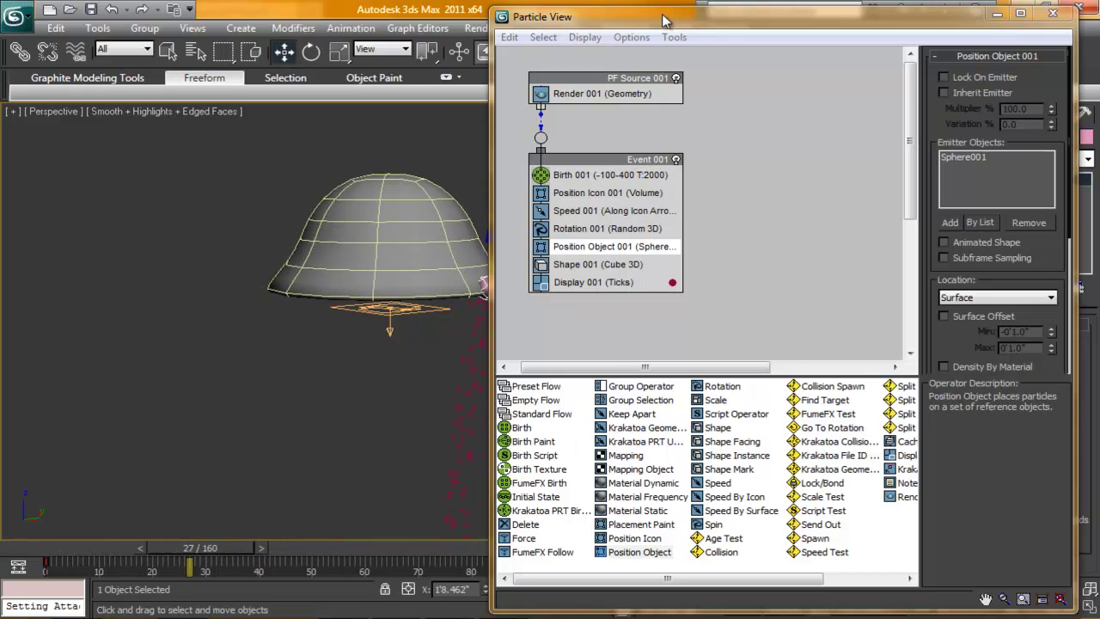
drag(662, 18, 1099, 30)
middle_drag(521, 441, 488, 360)
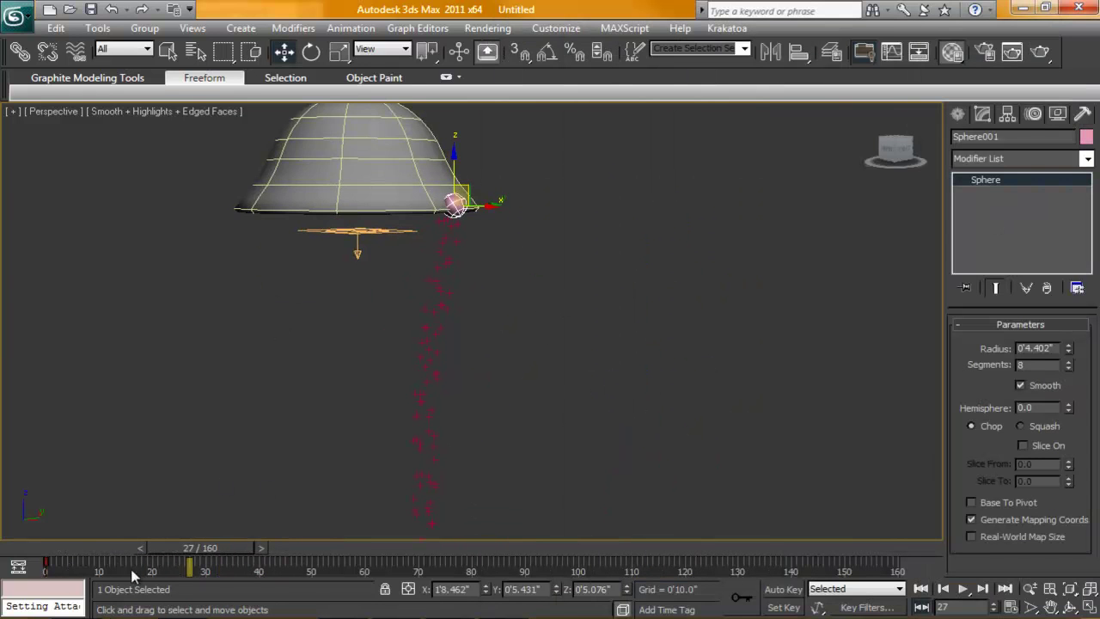
drag(185, 567, 215, 563)
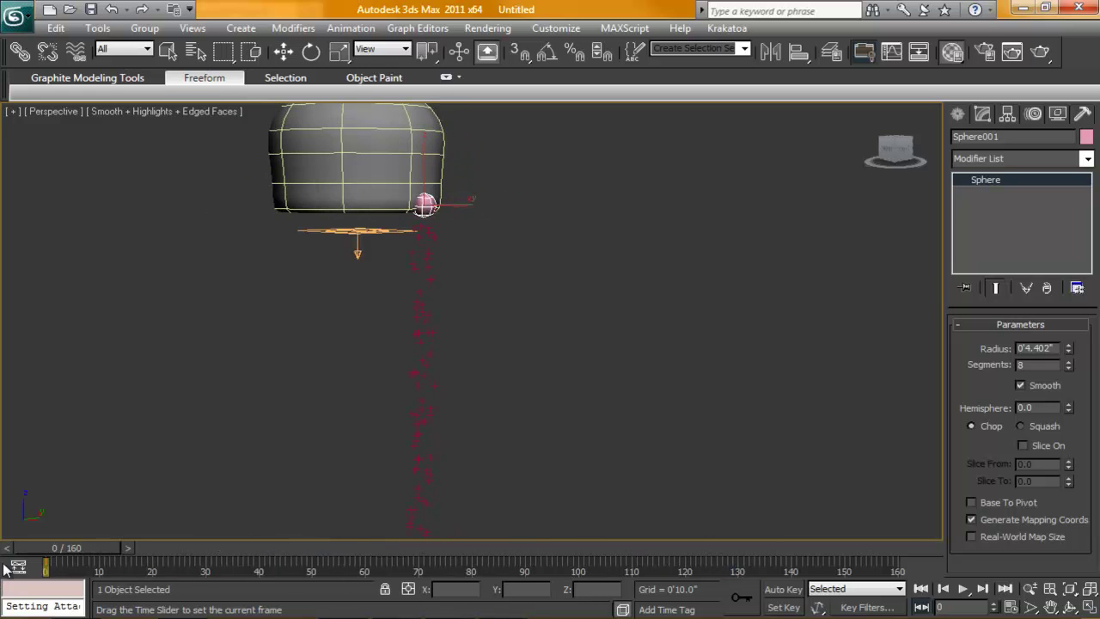
drag(69, 562, 35, 550)
key(w)
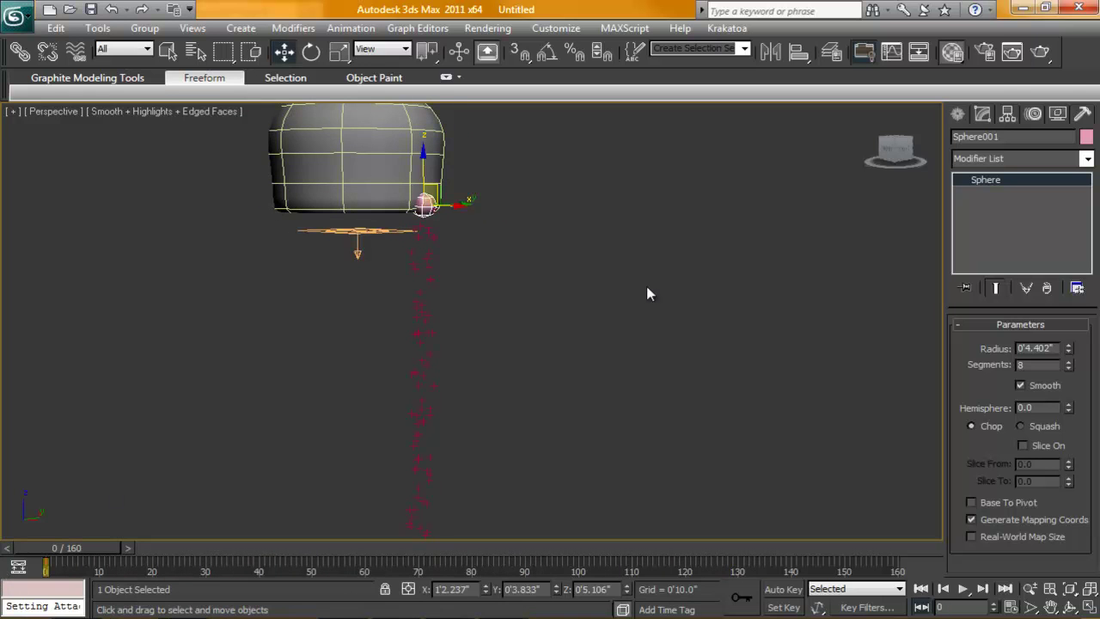
Reopen Particle View and enable Animated Shape and Distinct Points Only for Position Object, with the points total at its minimum.
key(6)
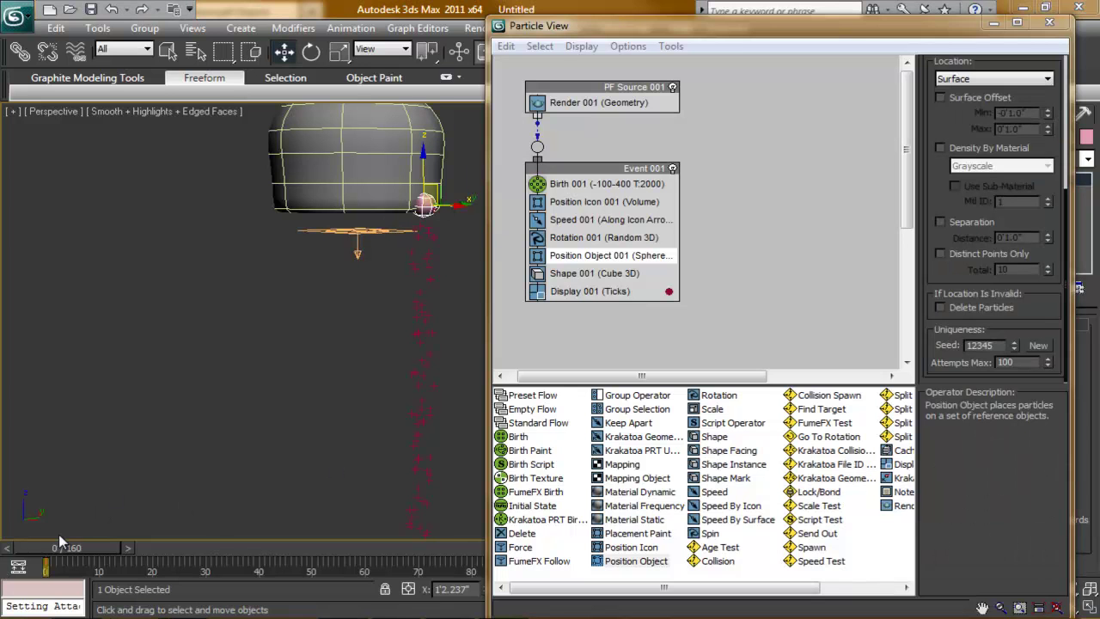
drag(60, 540, 54, 563)
key(w)
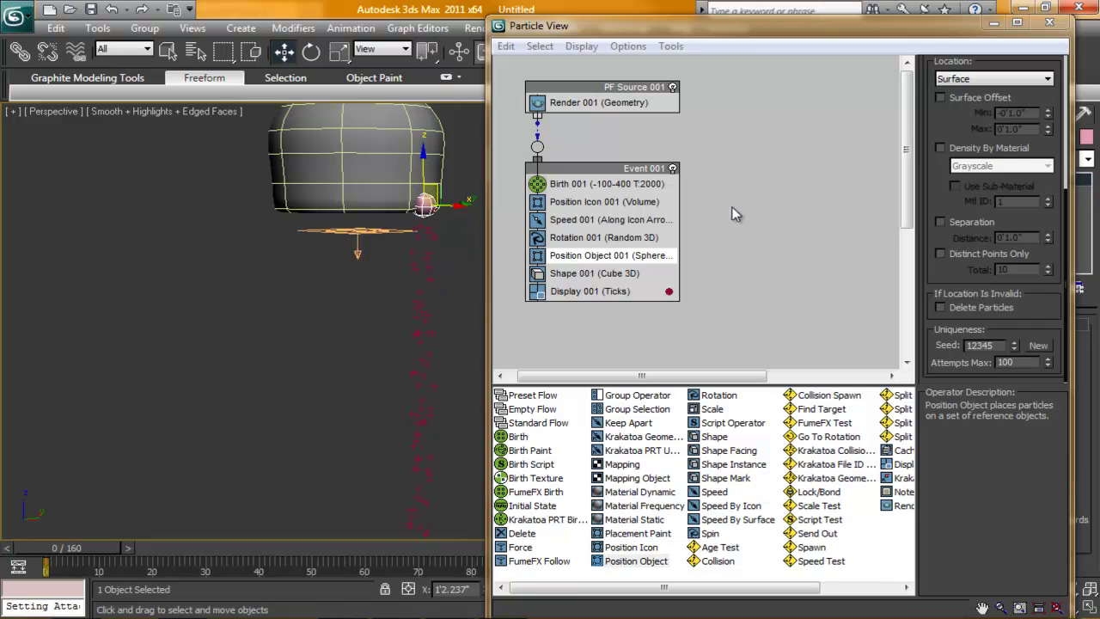
scroll(960, 110, up, 3)
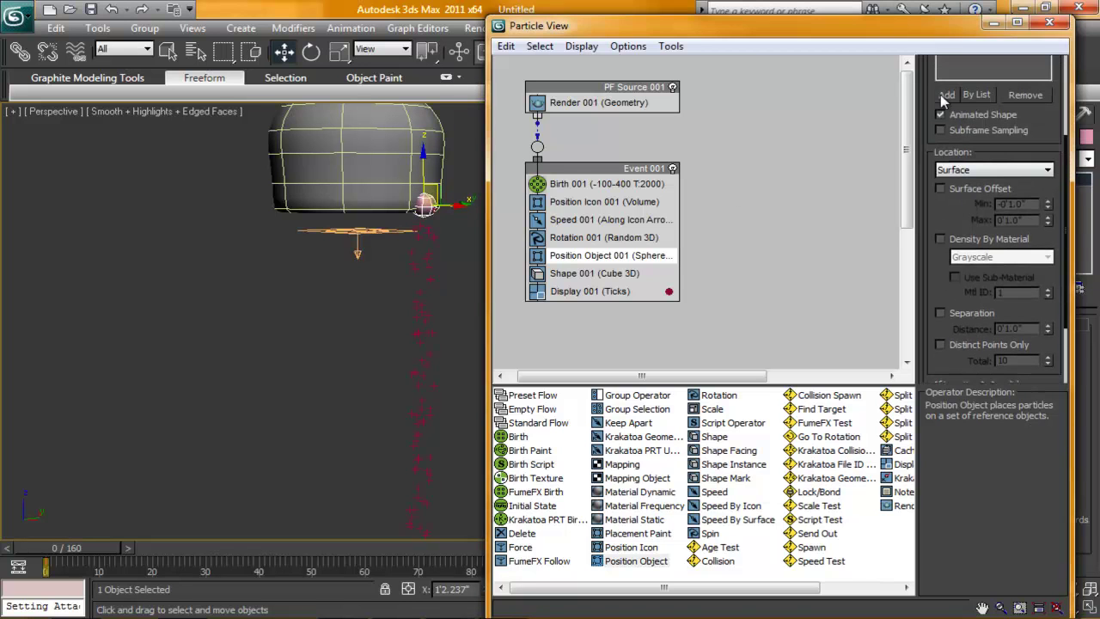
scroll(959, 207, down, 3)
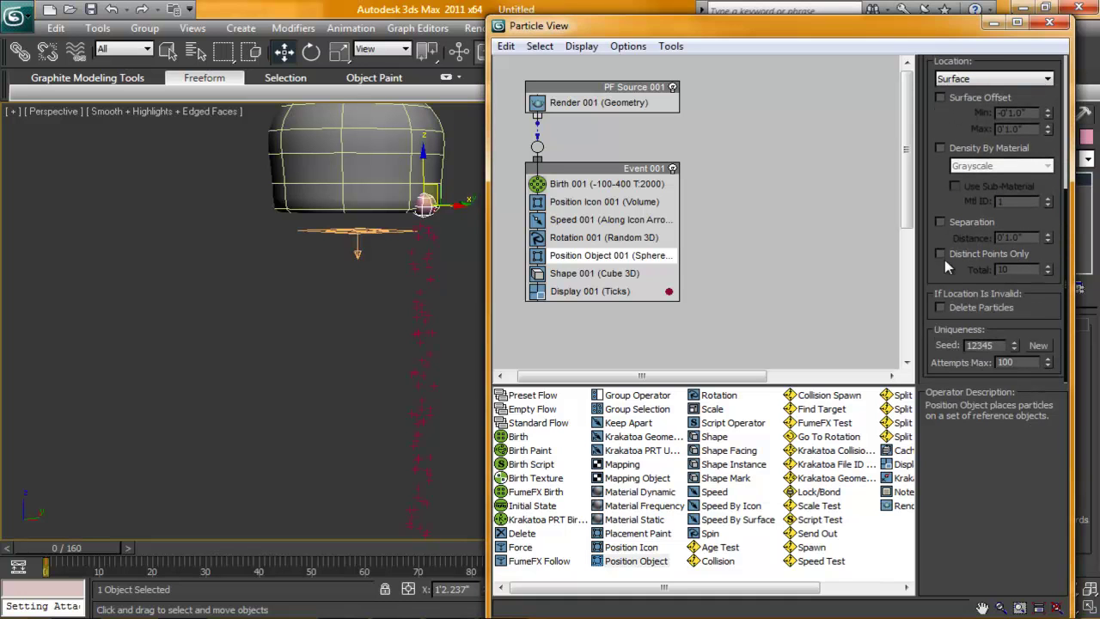
right_click(1047, 271)
Minimize Particle View, then play and scrub the animation to examine the shape of the particle trail below the sphere.
drag(47, 563, 25, 483)
click(993, 21)
click(961, 590)
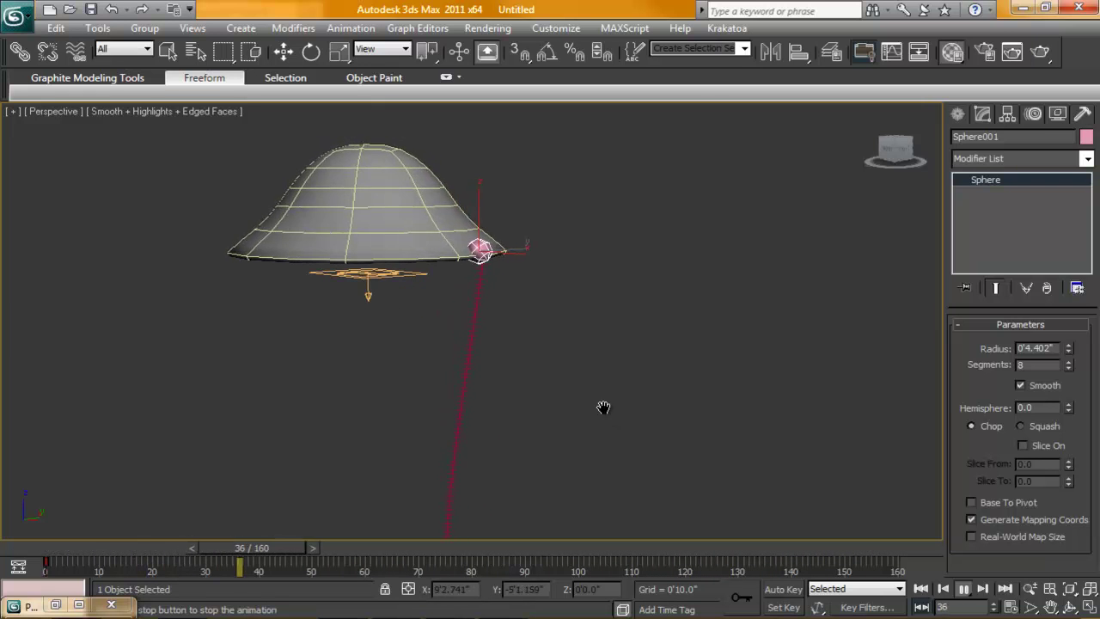
drag(465, 551, 62, 547)
key(w)
scroll(524, 361, down, 4)
middle_drag(535, 357, 540, 317)
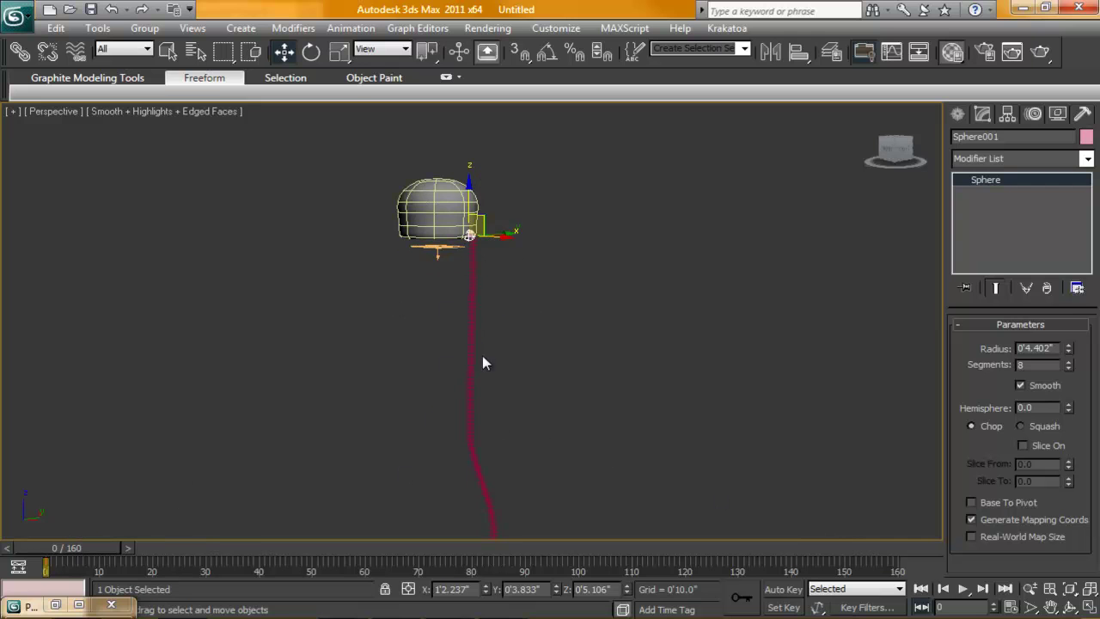
scroll(489, 375, up, 3)
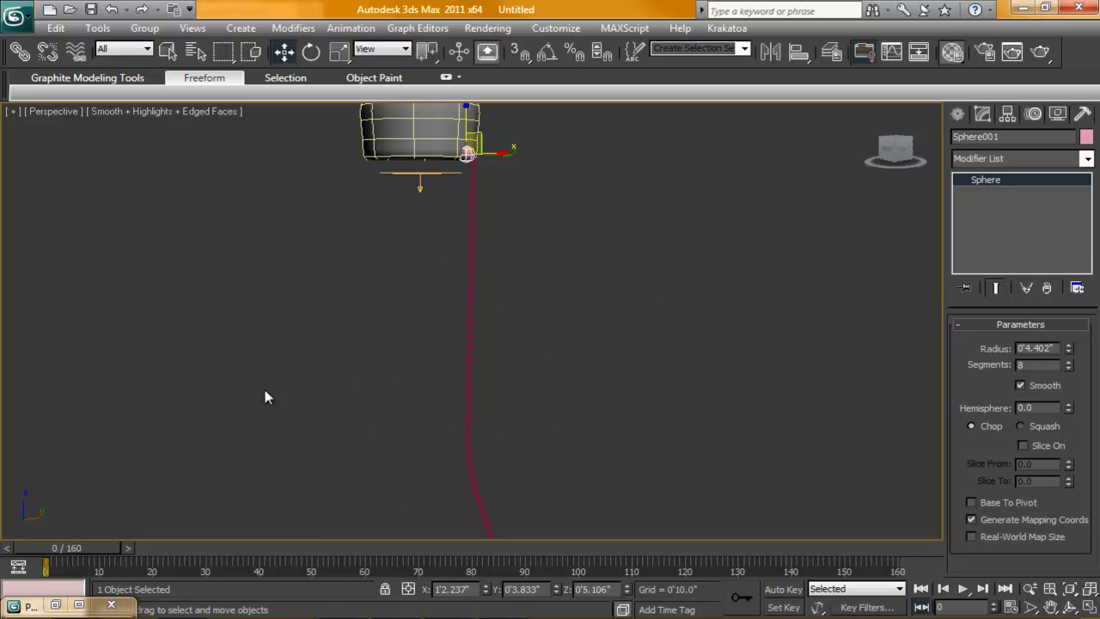
drag(84, 543, 2, 526)
scroll(518, 258, down, 4)
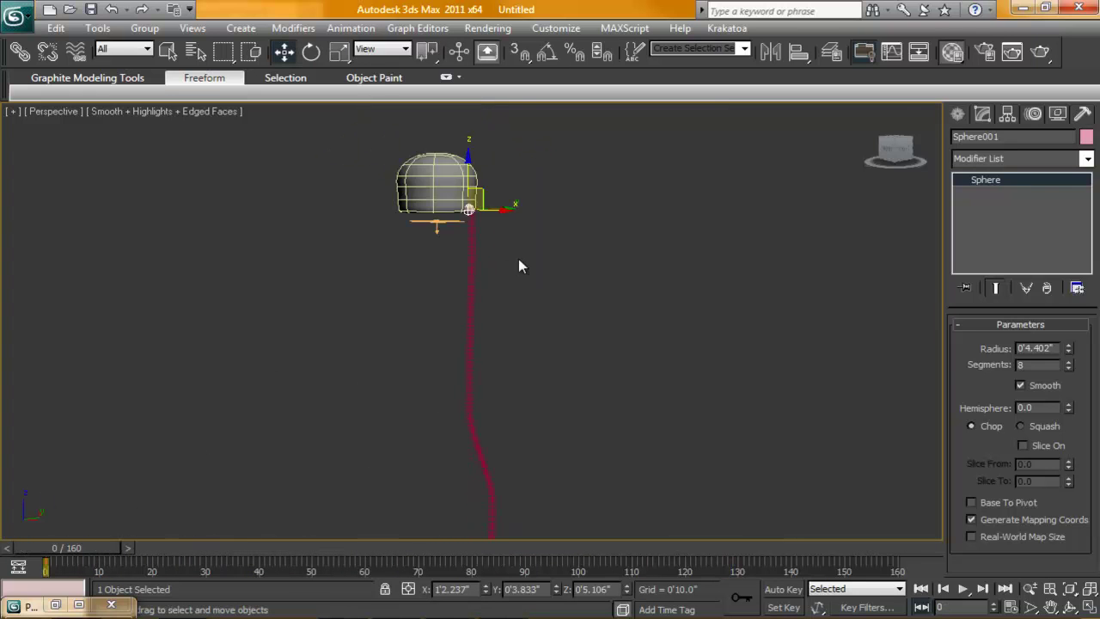
Draw a Gravity space warp with an icon size of about 1'0" in the empty space beside the particle trail.
click(963, 118)
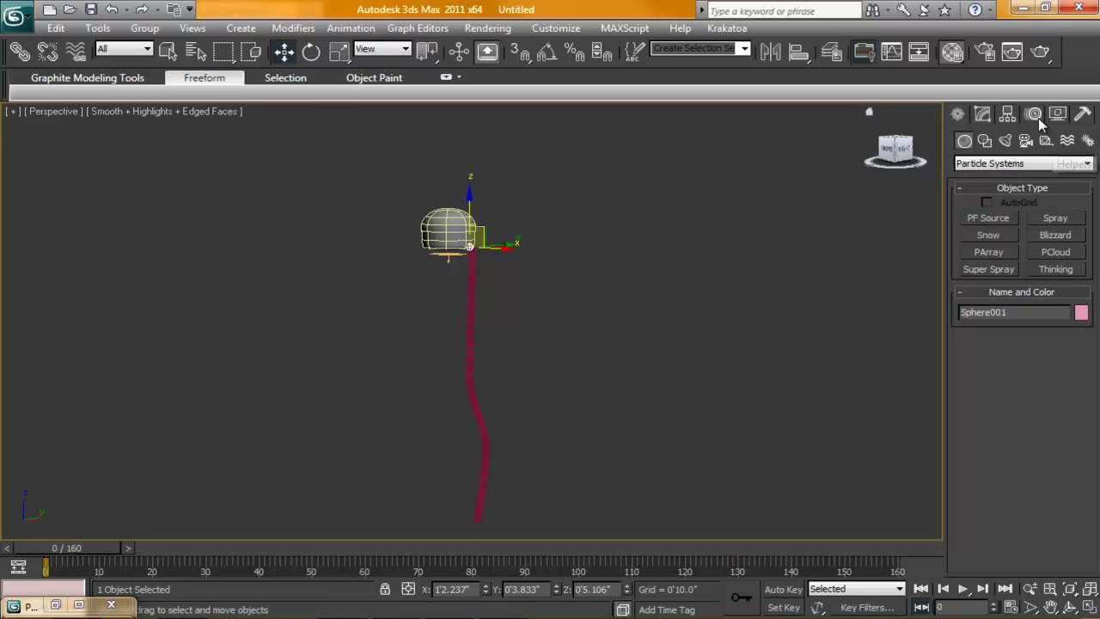
click(1034, 114)
click(954, 116)
click(1066, 140)
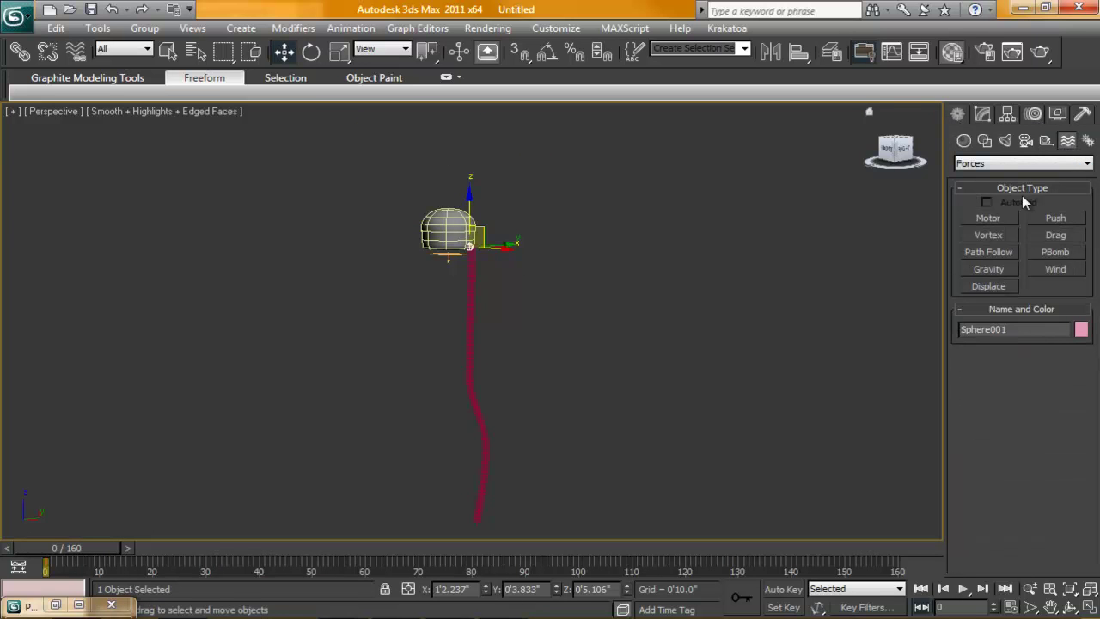
click(996, 269)
drag(571, 357, 533, 381)
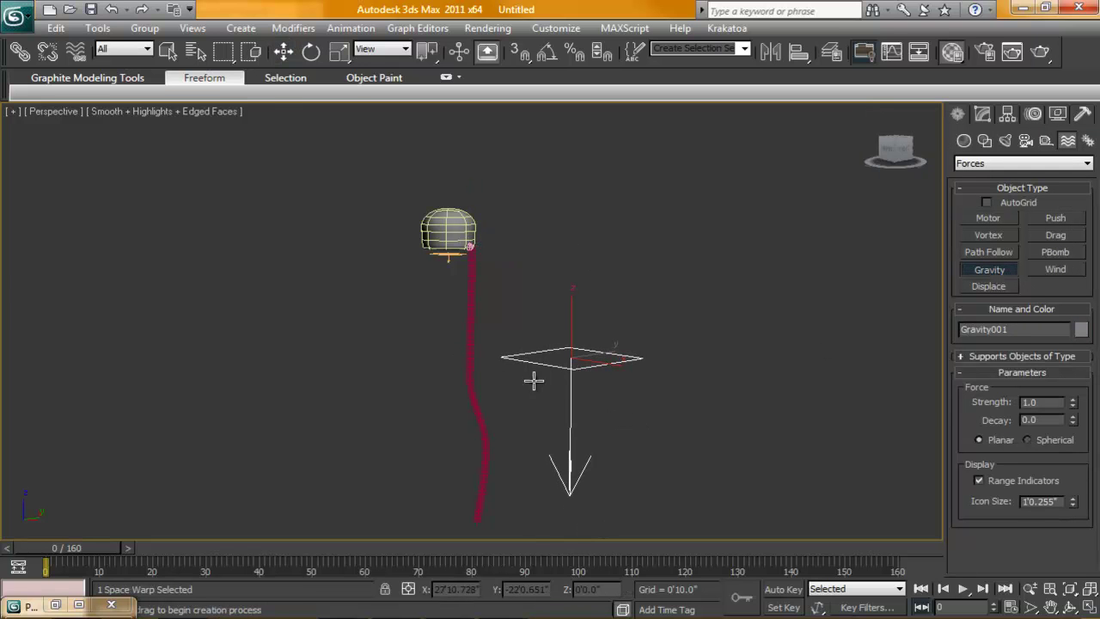
Move the Gravity space warp to the world origin, with X, Y and Z at 0.
right_click(283, 52)
right_click(702, 386)
right_click(702, 403)
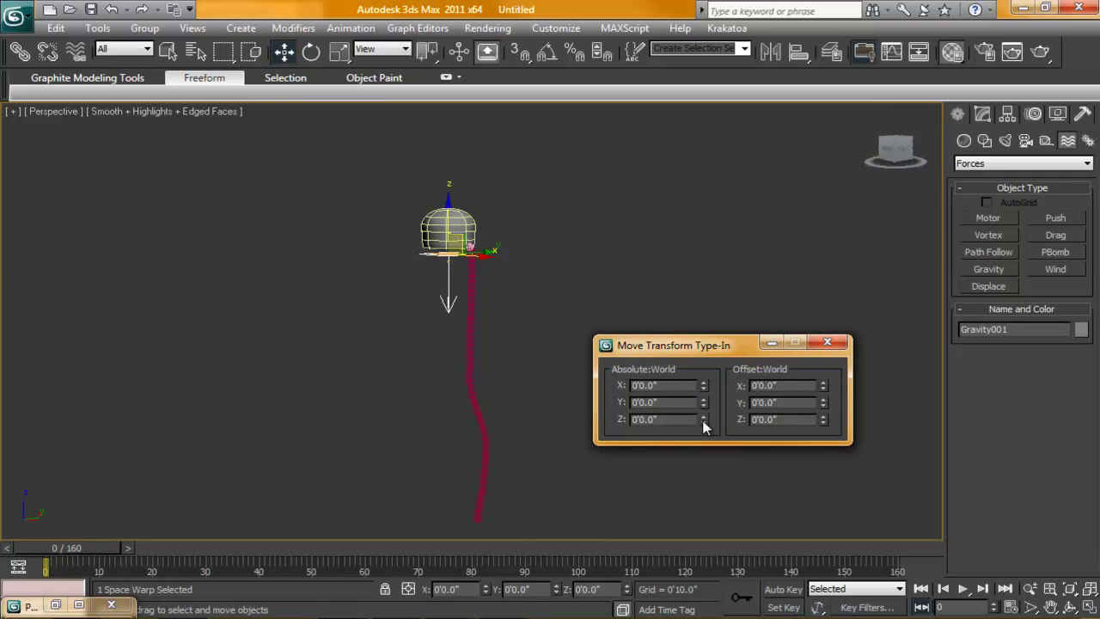
click(827, 342)
Move the Gravity icon out beside the bell and rotate it with angle snap so its arrow points horizontally beneath the bell.
alt+middle_drag(508, 300, 494, 270)
drag(494, 270, 569, 271)
key(e)
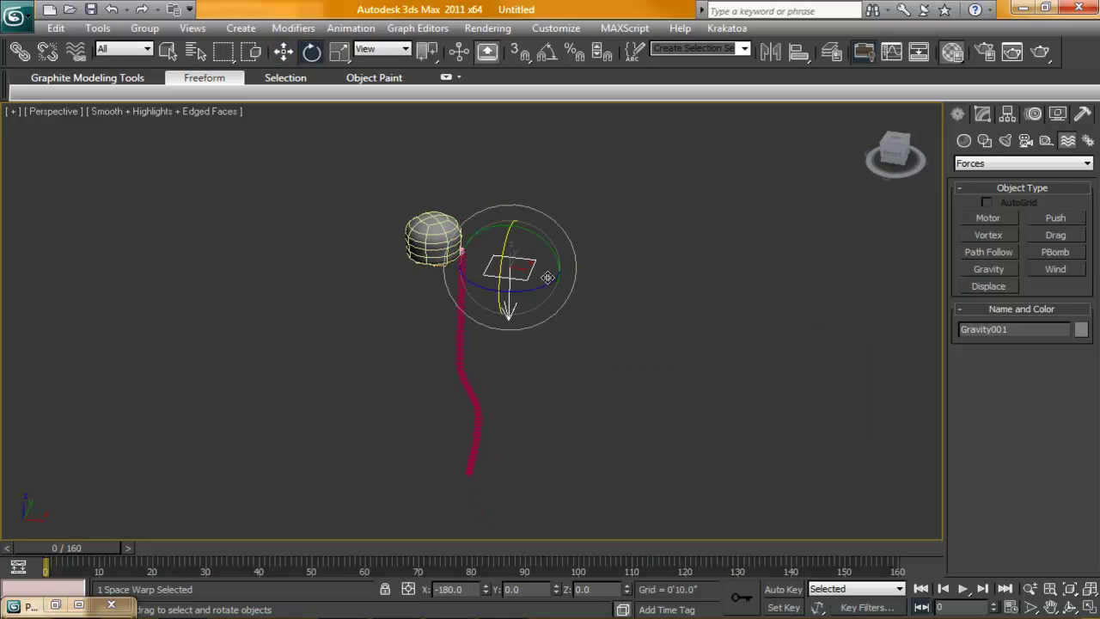
drag(535, 239, 586, 309)
key(ctrl+z)
drag(535, 238, 590, 289)
click(605, 295)
Inspect the Gravity icon's direction relative to the bell and particle trail from several angles, and reselect the icon.
middle_drag(609, 297, 639, 336)
alt+middle_drag(639, 336, 549, 352)
scroll(587, 280, up, 3)
middle_drag(618, 181, 616, 209)
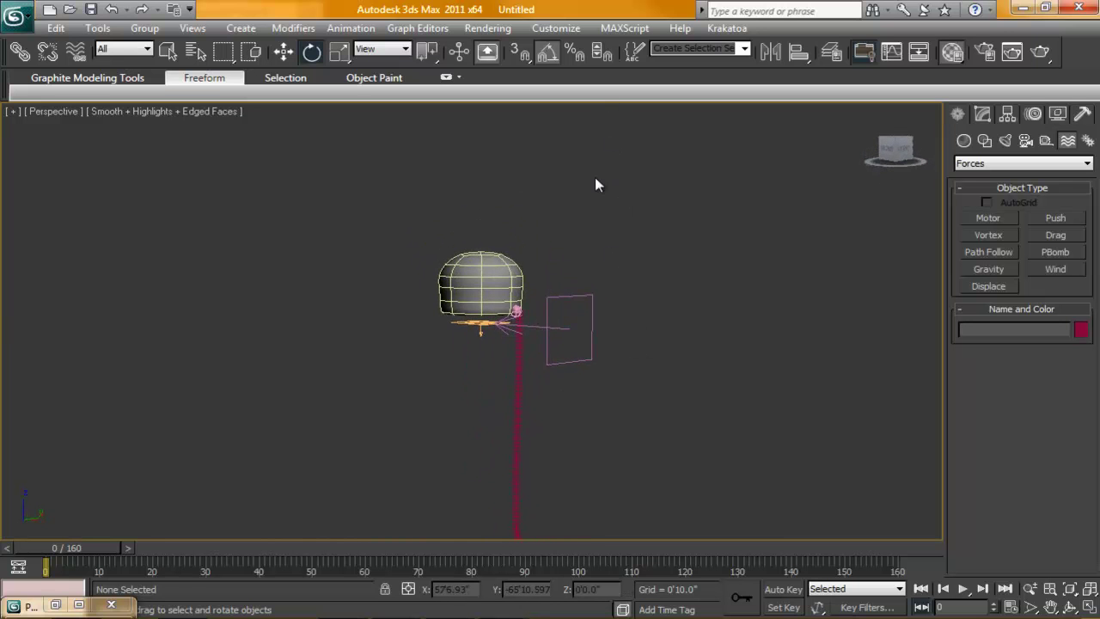
scroll(569, 317, up, 3)
middle_drag(664, 351, 711, 408)
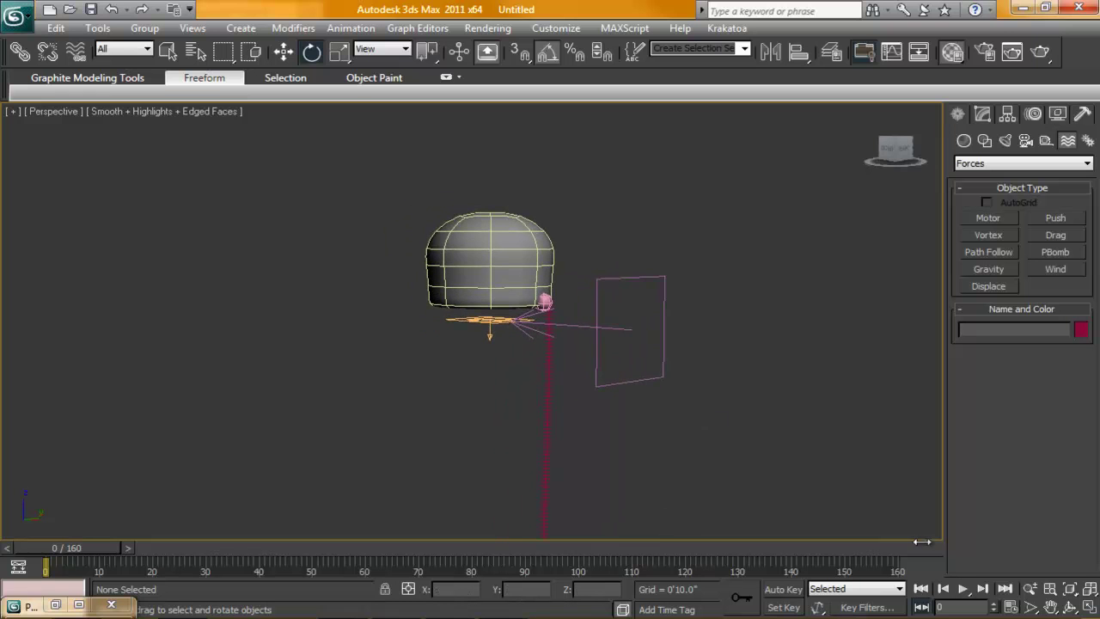
click(1071, 607)
drag(678, 169, 812, 382)
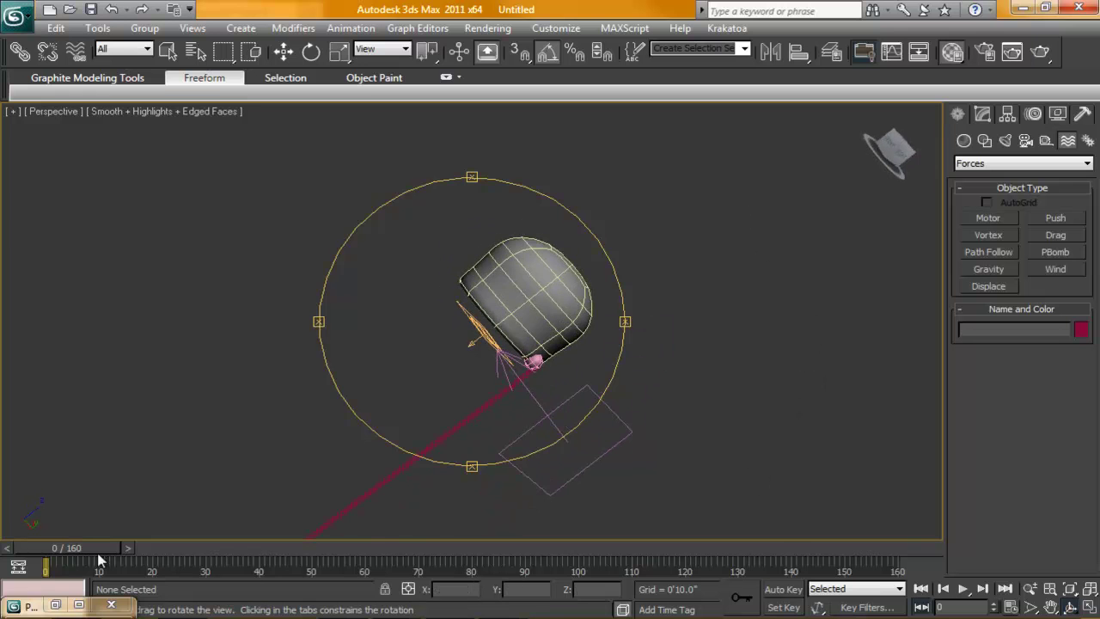
drag(84, 554, 473, 547)
drag(673, 433, 692, 221)
right_click(694, 230)
click(630, 277)
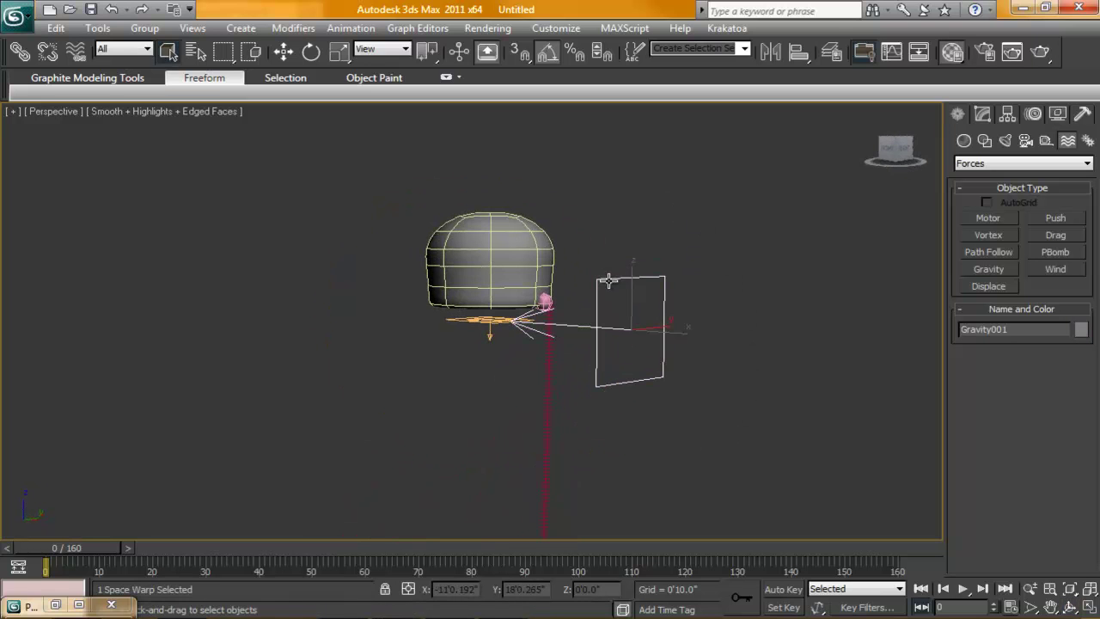
Lower the Gravity icon vertically below the bell to a Z height of about -1'6" and show its parameters.
key(w)
drag(631, 277, 631, 352)
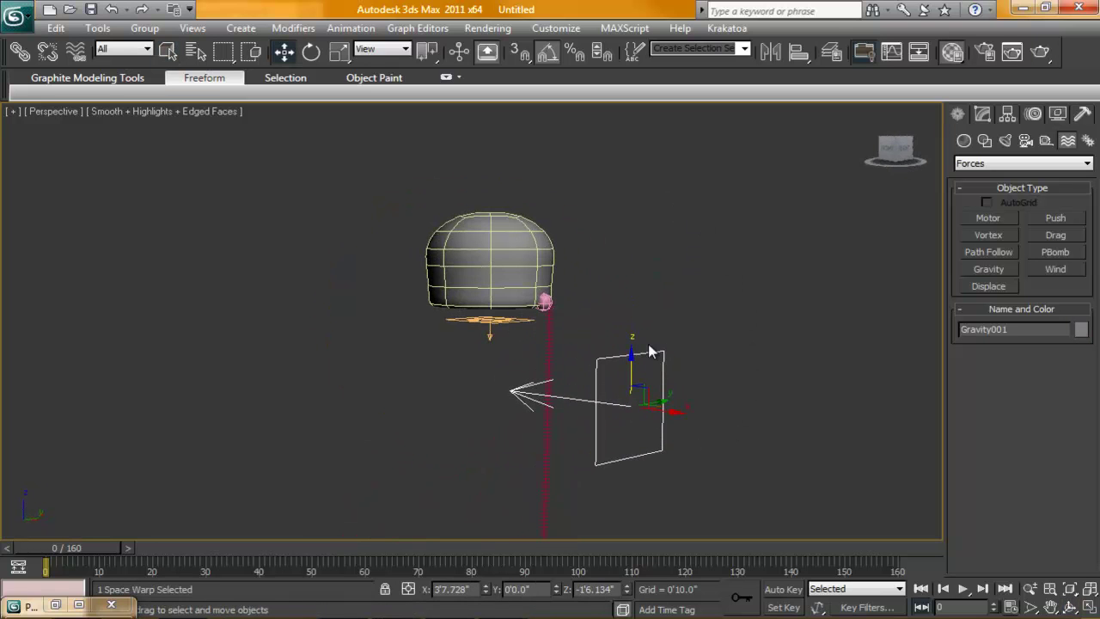
click(982, 114)
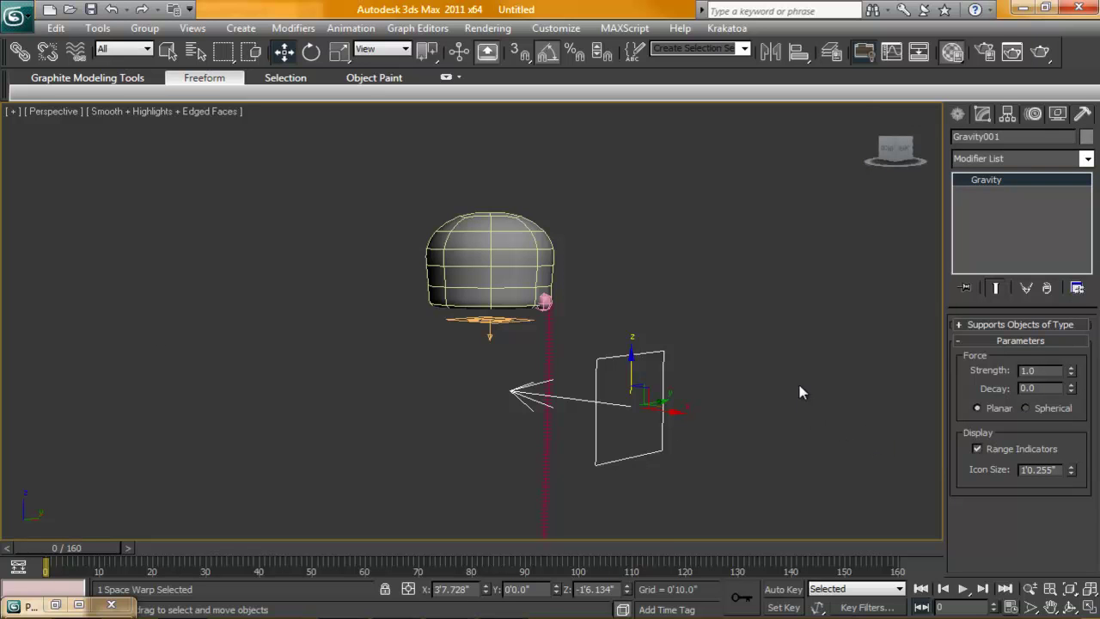
scroll(799, 385, down, 4)
scroll(758, 368, up, 3)
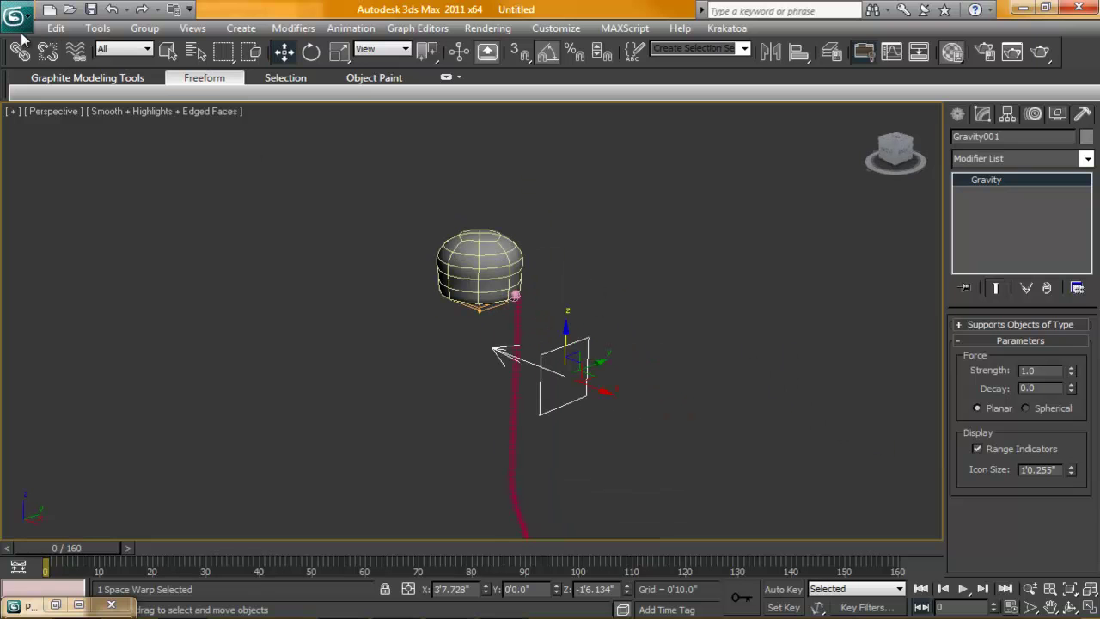
Bind the Gravity space warp to the PF Source emitter beneath the bell.
click(76, 51)
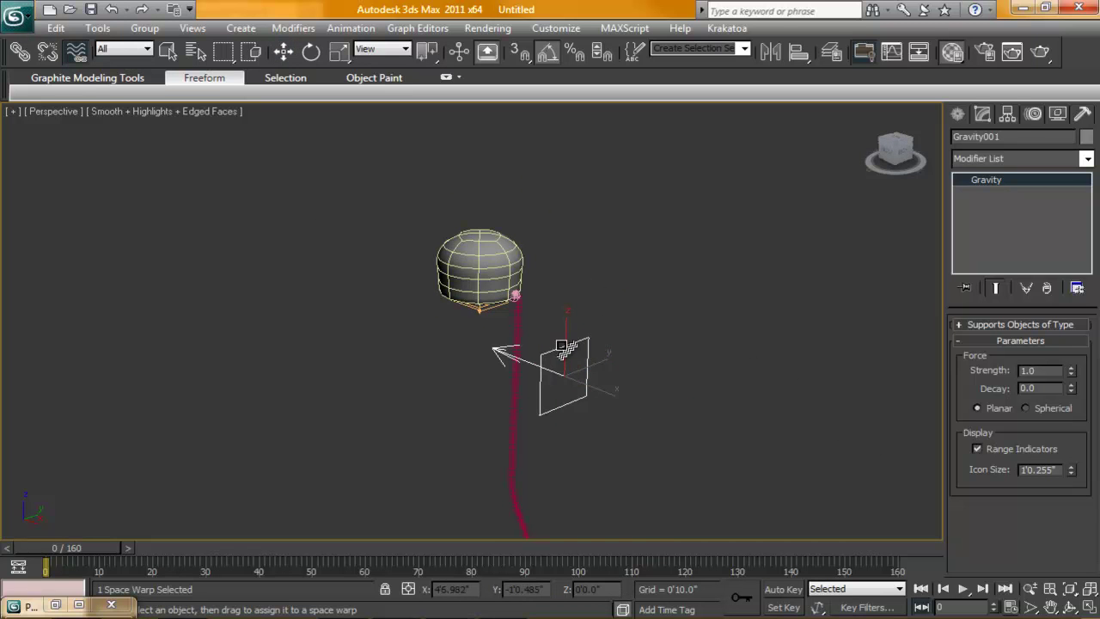
scroll(575, 343, up, 4)
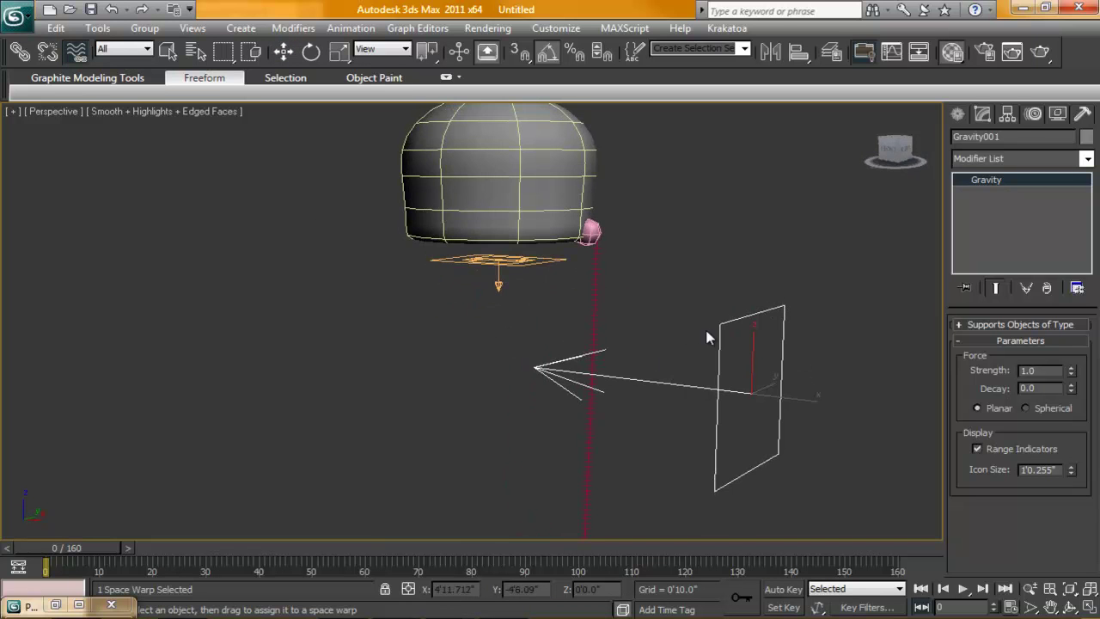
drag(692, 328, 502, 265)
Open Particle View for the PF Source emitter and add a Force operator to Event 001 between Position Object and Shape.
key(q)
click(512, 258)
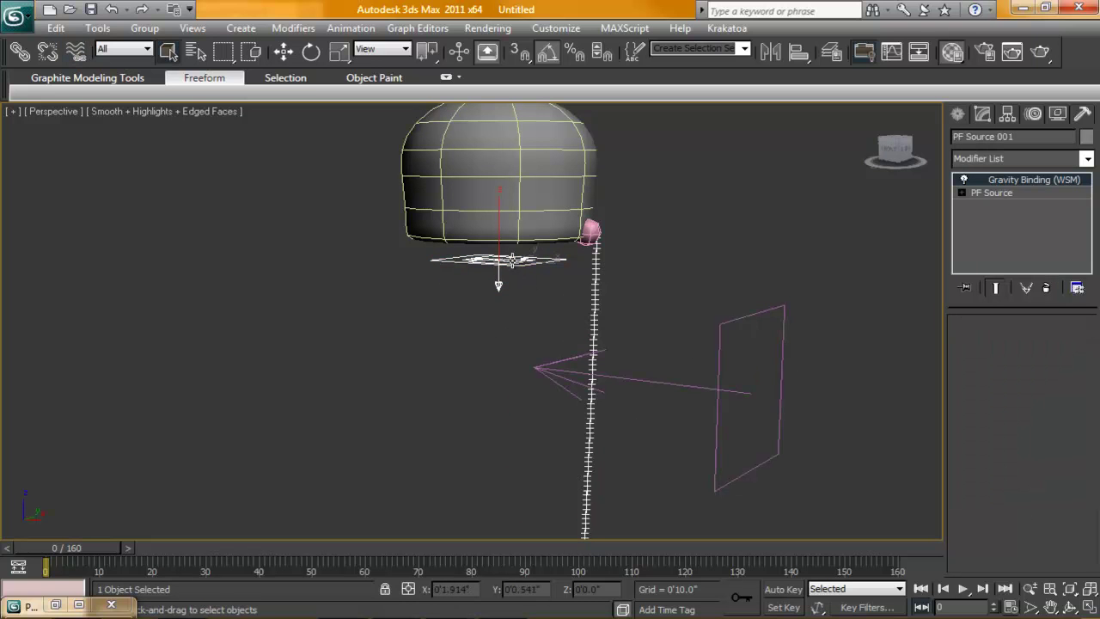
click(993, 191)
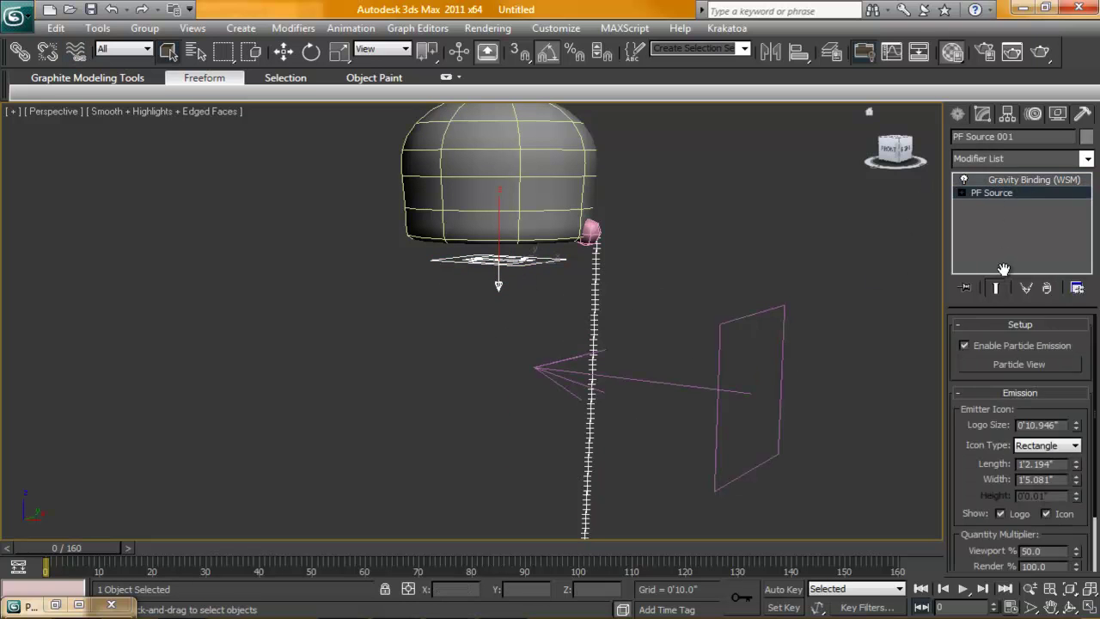
click(1024, 363)
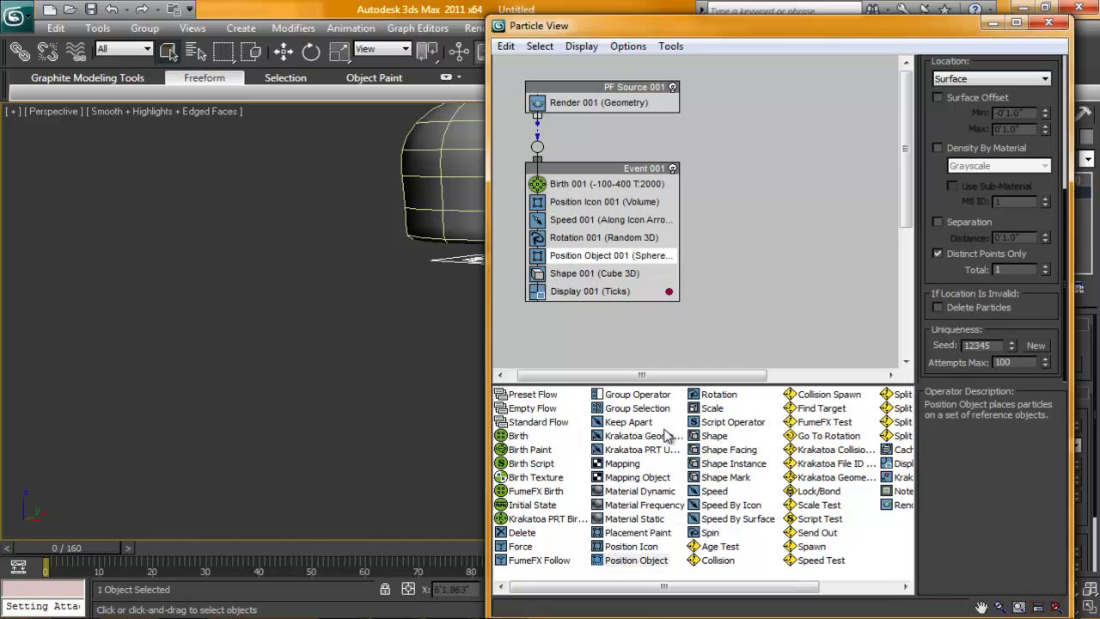
click(520, 548)
drag(520, 550, 581, 273)
click(597, 274)
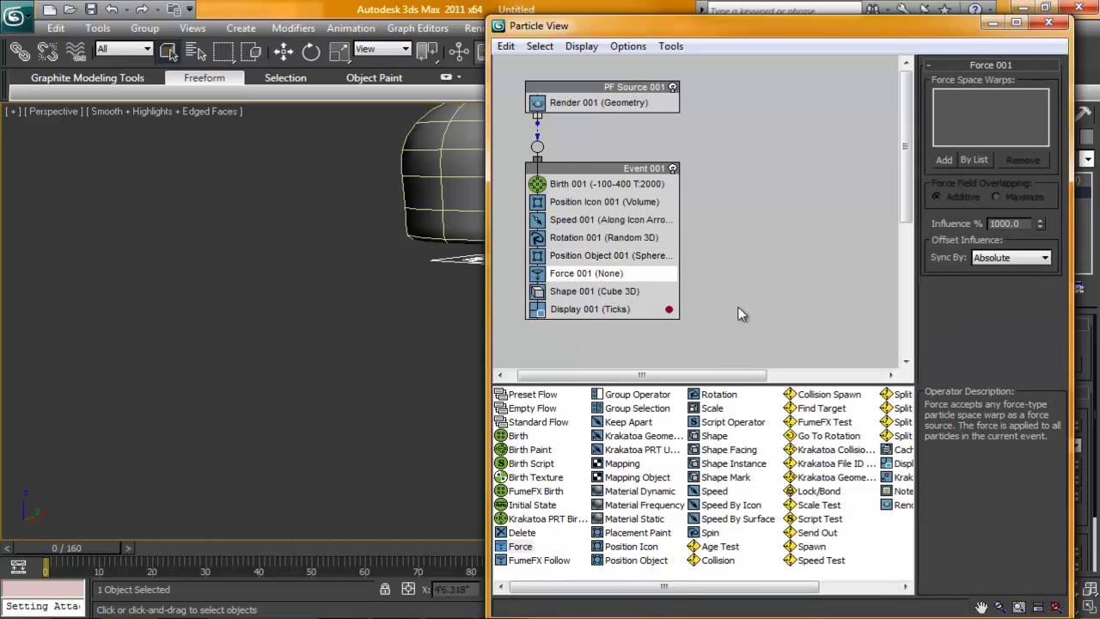
Add the Gravity space warp to the Force operator's space warps, and move Particle View out of the way.
drag(843, 26, 299, 95)
click(401, 200)
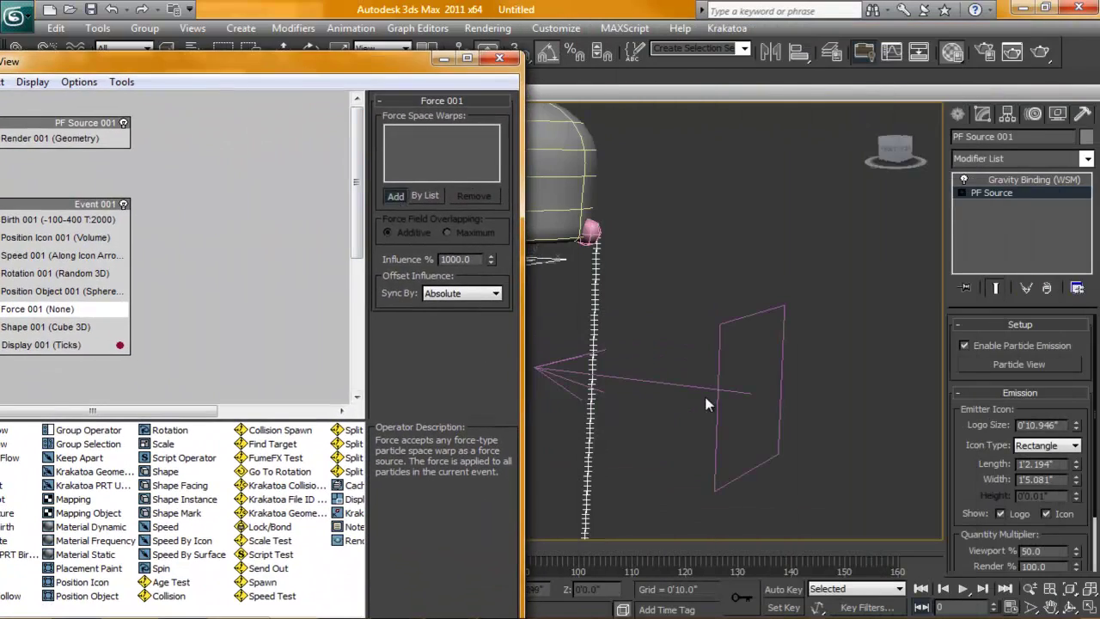
click(720, 375)
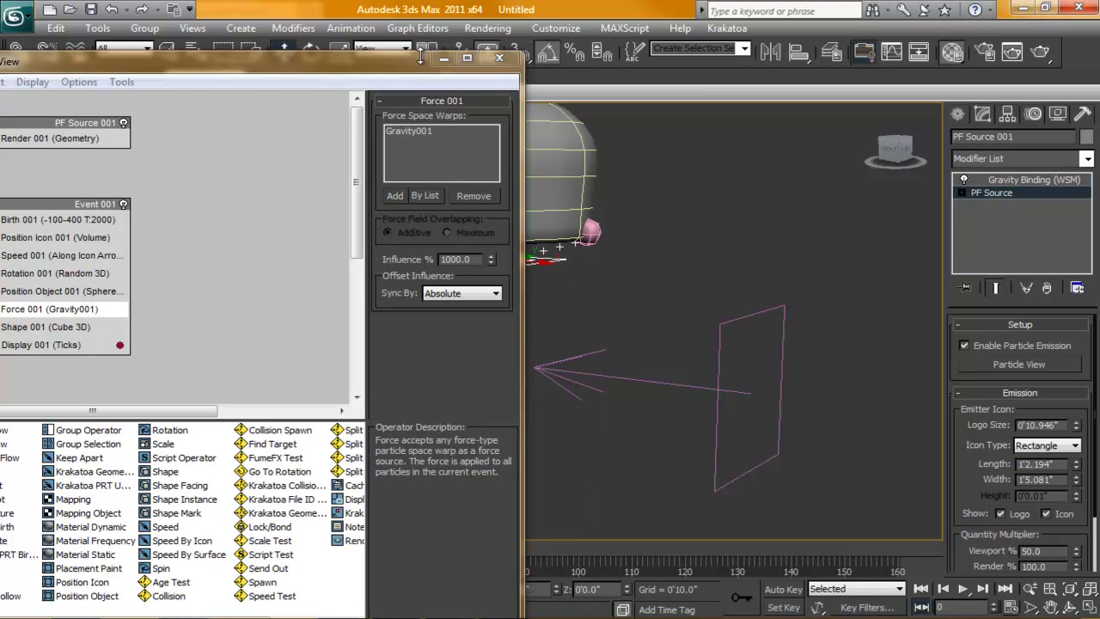
drag(417, 55, 499, 409)
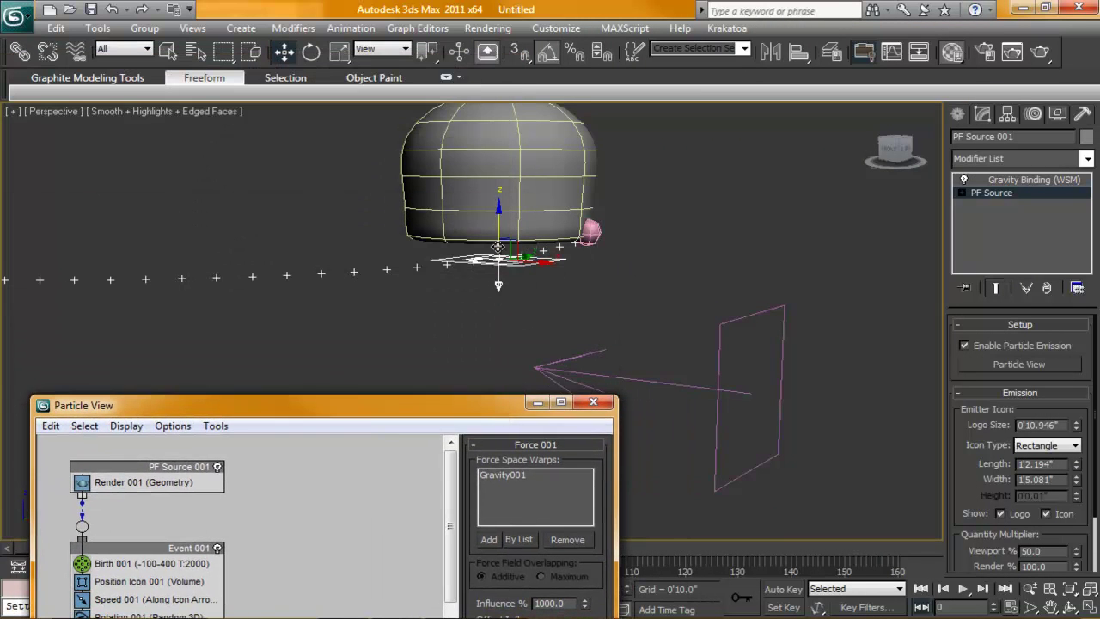
drag(361, 418, 390, 370)
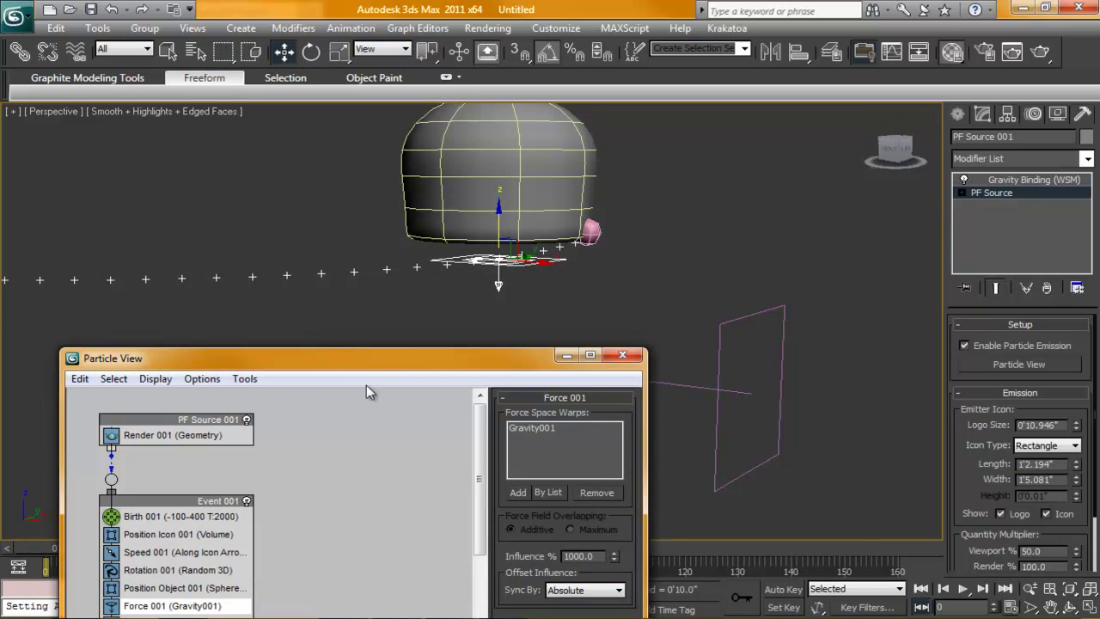
drag(481, 371, 355, 337)
click(438, 325)
Set the Gravity space warp's strength to 0.01 and check the particle trail's bend from another angle.
click(622, 382)
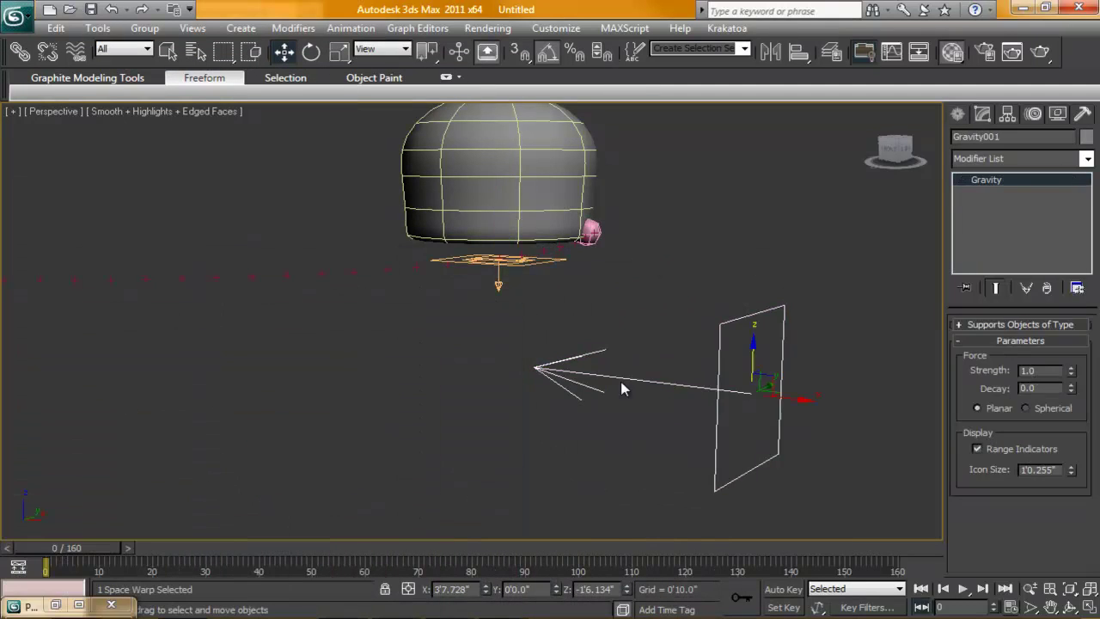
scroll(603, 385, down, 10)
scroll(590, 385, up, 2)
middle_drag(525, 379, 629, 353)
scroll(589, 380, down, 4)
scroll(520, 387, up, 5)
scroll(629, 359, up, 4)
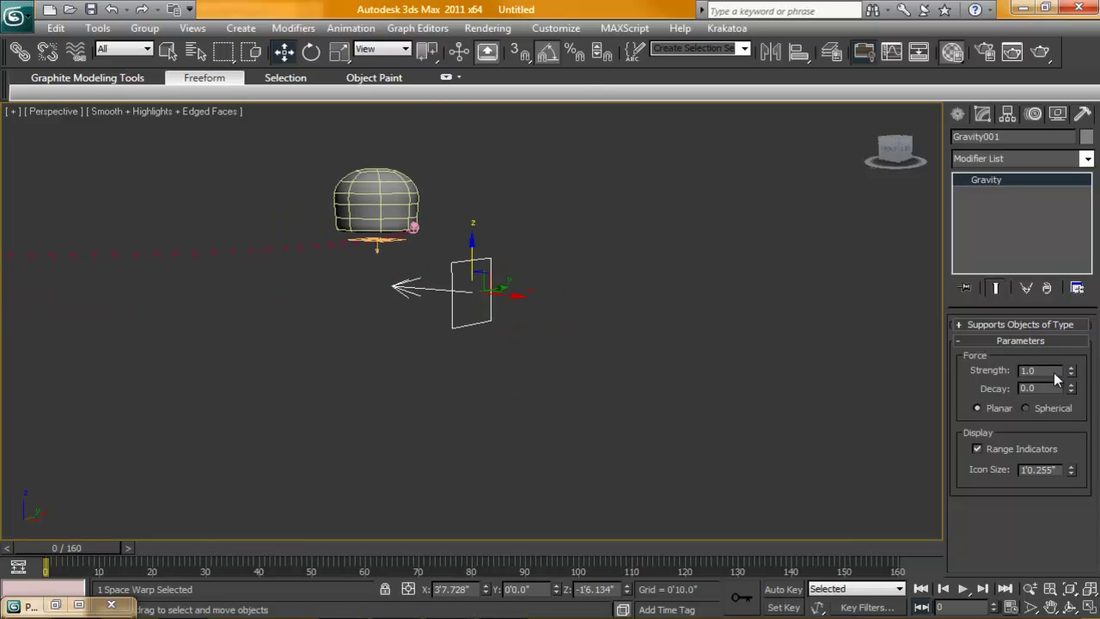
drag(1072, 399, 1078, 426)
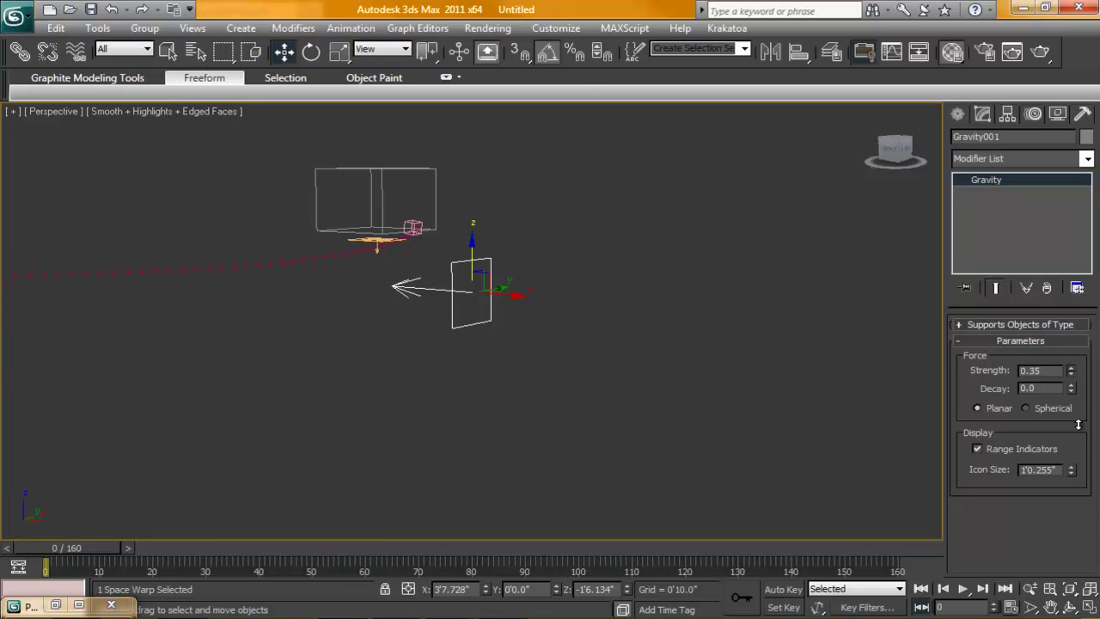
click(1071, 374)
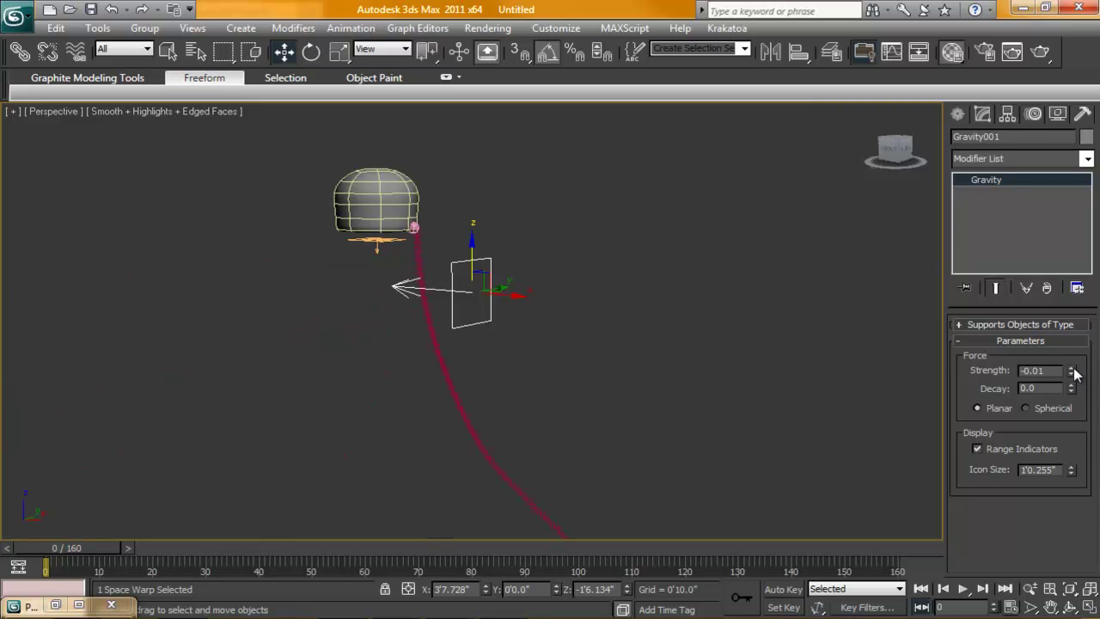
middle_drag(636, 390, 479, 164)
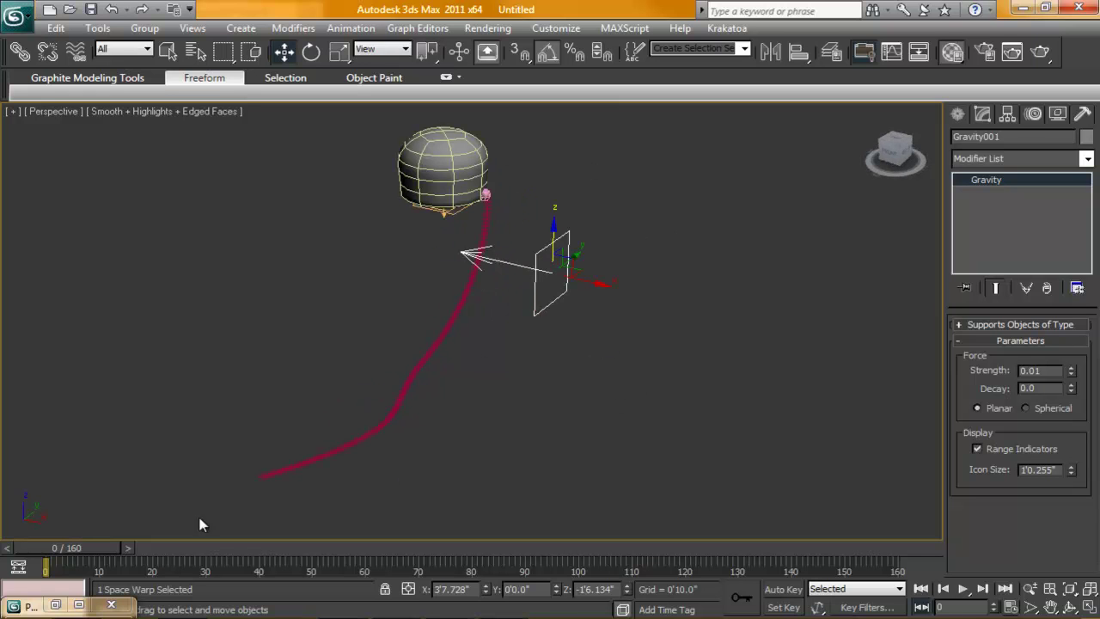
drag(90, 548, 64, 547)
Open the Curve Editor for the Gravity space warp and enlarge its window.
click(284, 51)
click(408, 31)
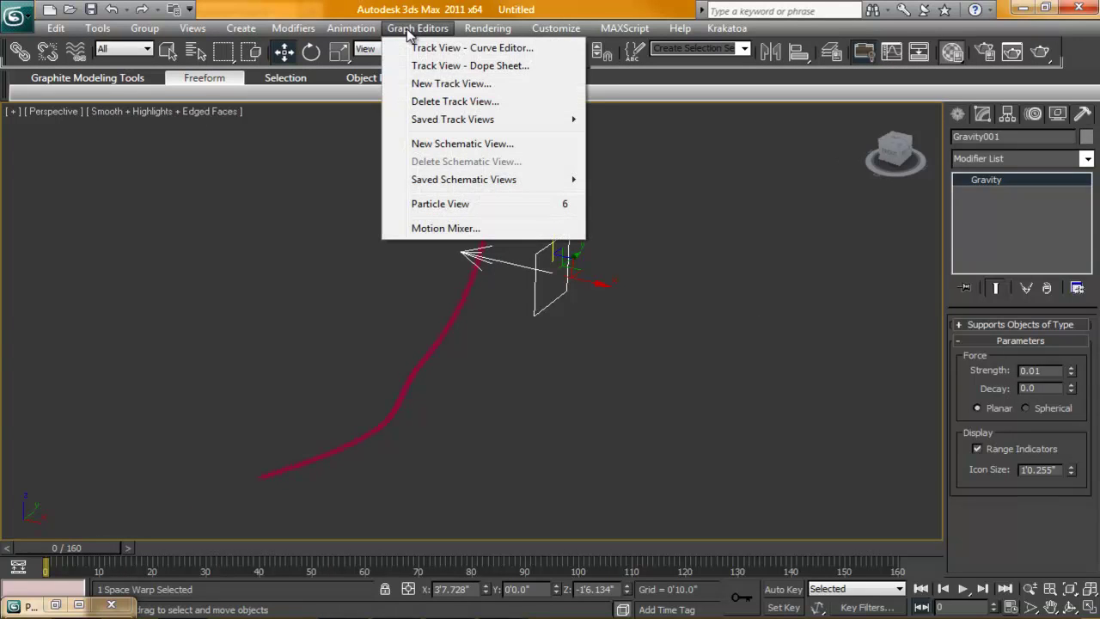
click(429, 48)
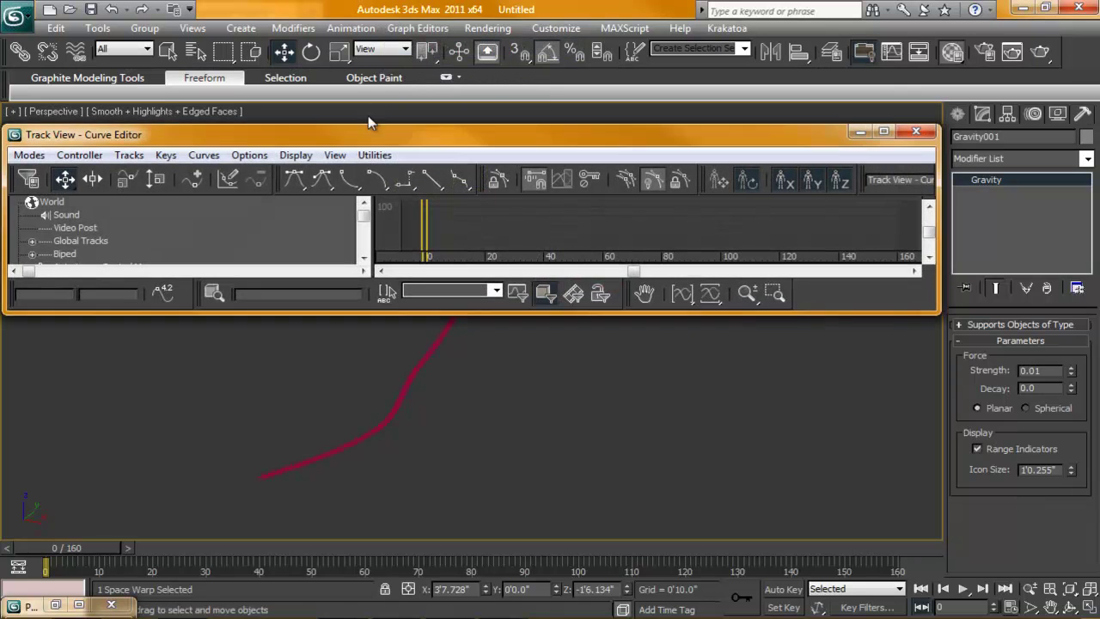
drag(367, 135, 446, 291)
scroll(824, 378, down, 3)
drag(881, 282, 828, 63)
drag(1006, 298, 924, 330)
drag(444, 156, 444, 266)
Expand the Gravity object's parameters in the Curve Editor and select its Strength track.
click(191, 320)
click(188, 178)
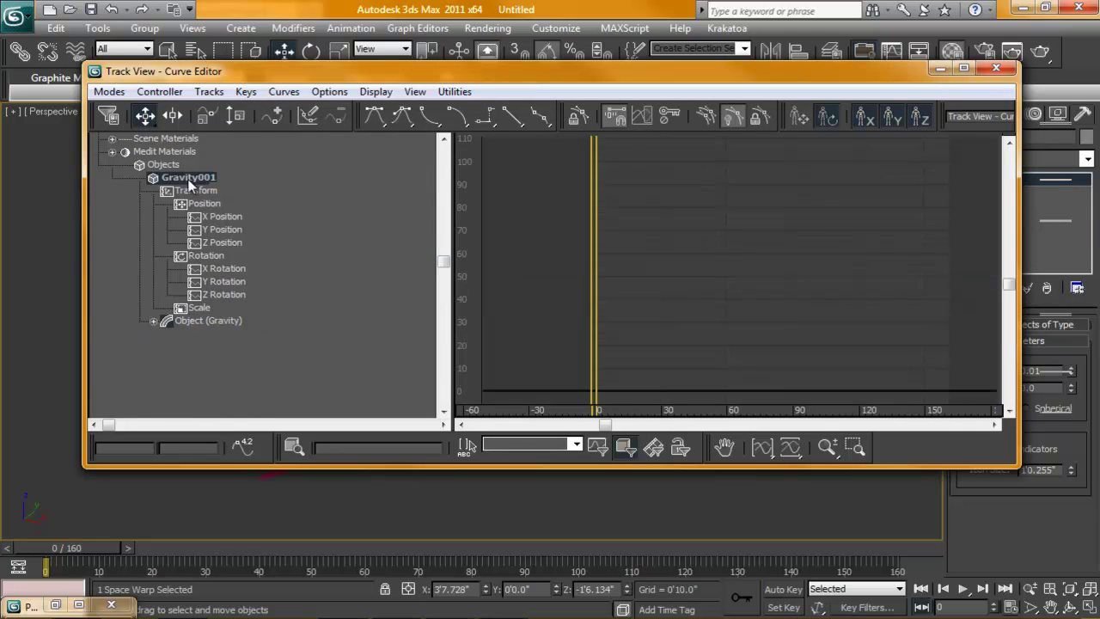
click(153, 320)
click(204, 335)
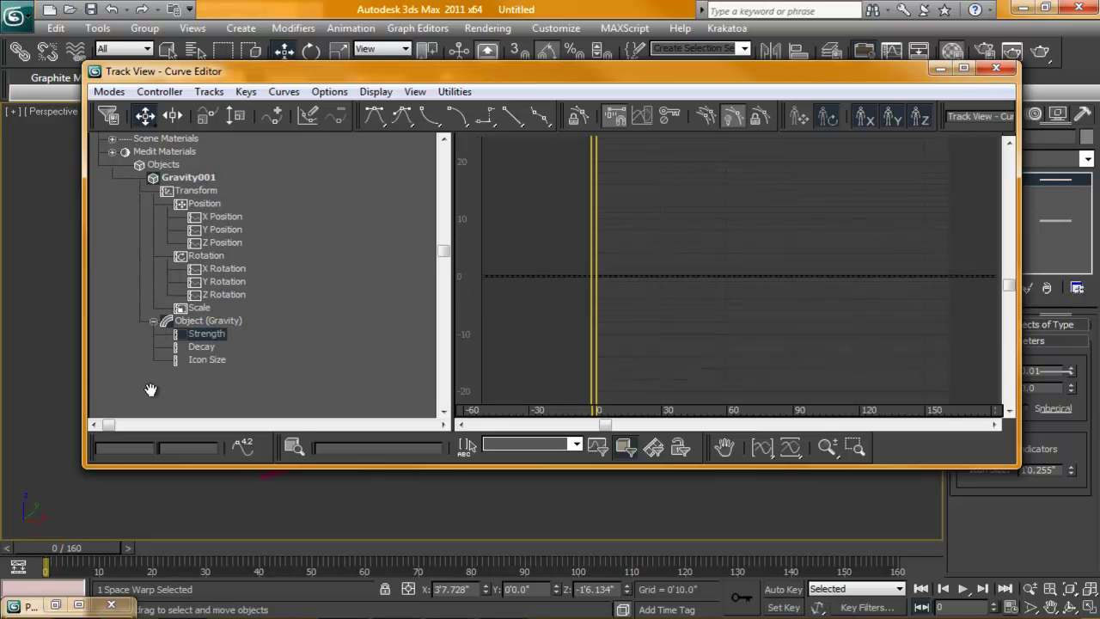
drag(389, 74, 296, 178)
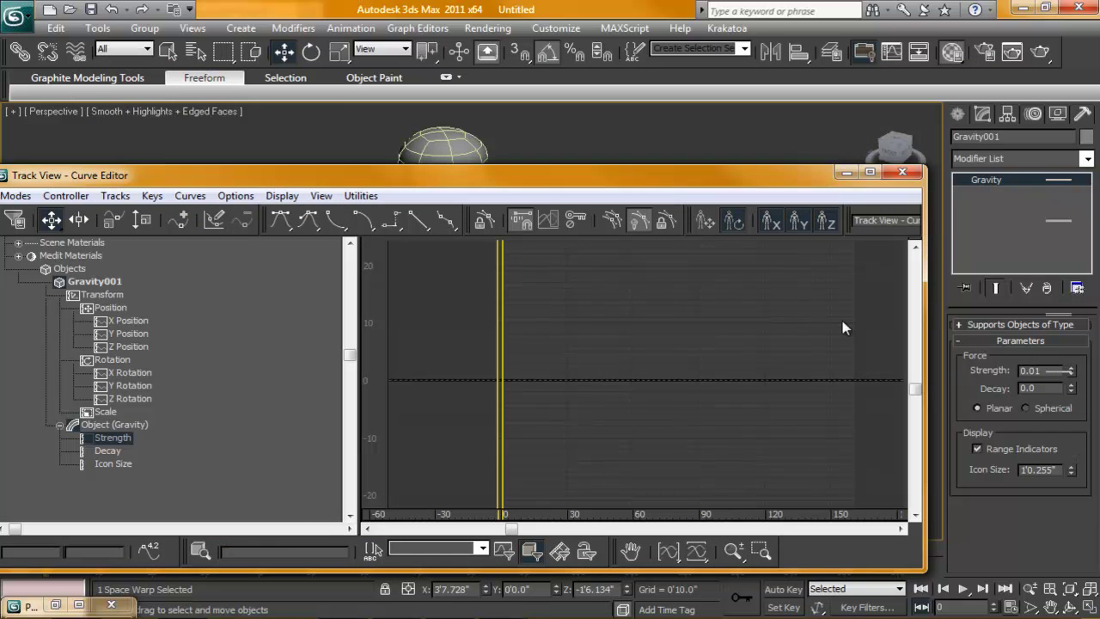
drag(542, 179, 579, 163)
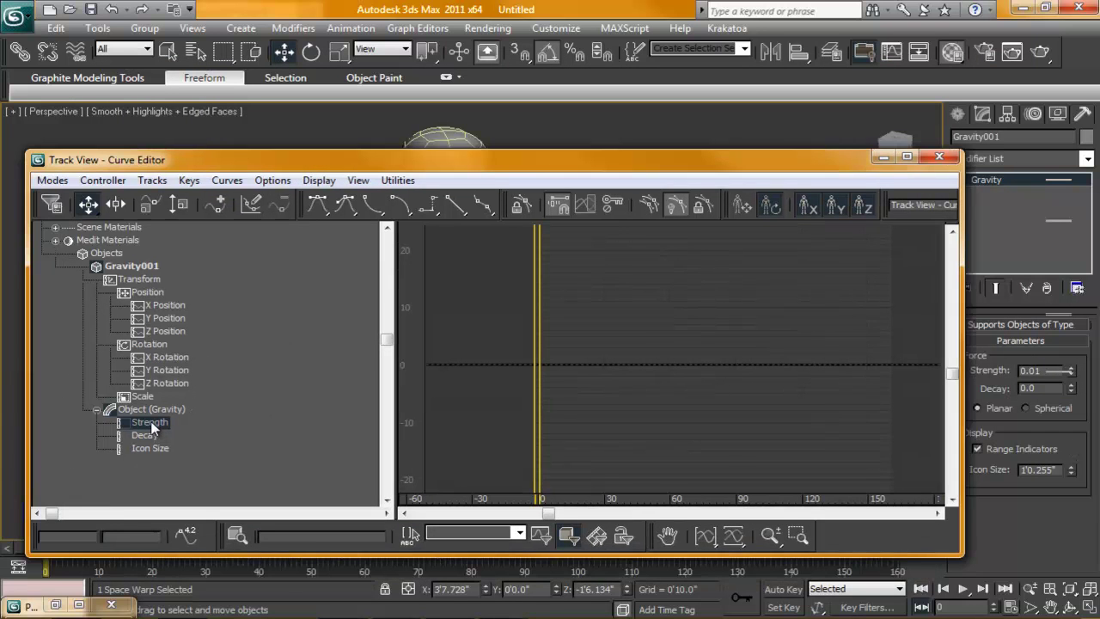
Assign a Noise Float controller to the Gravity object's Strength track.
right_click(141, 333)
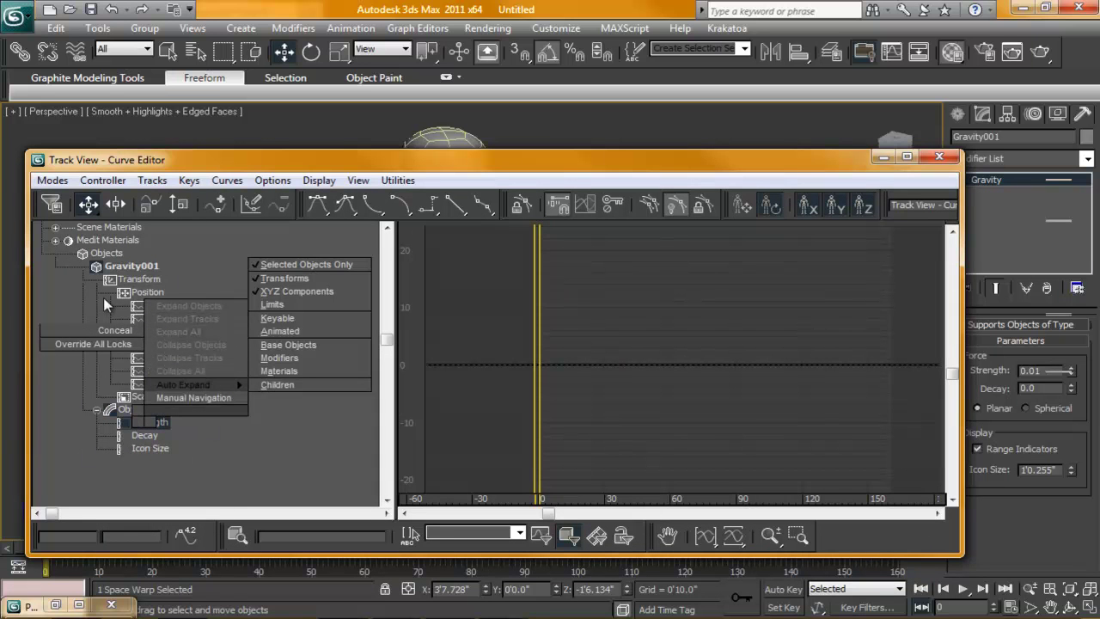
mouse_move(188, 514)
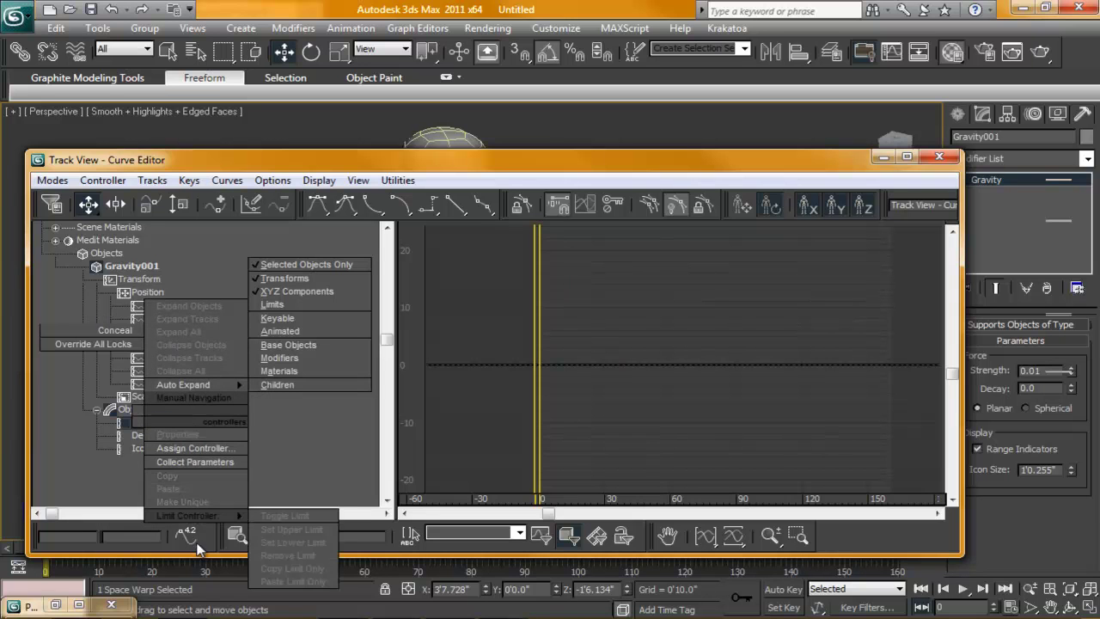
click(196, 447)
right_click(164, 425)
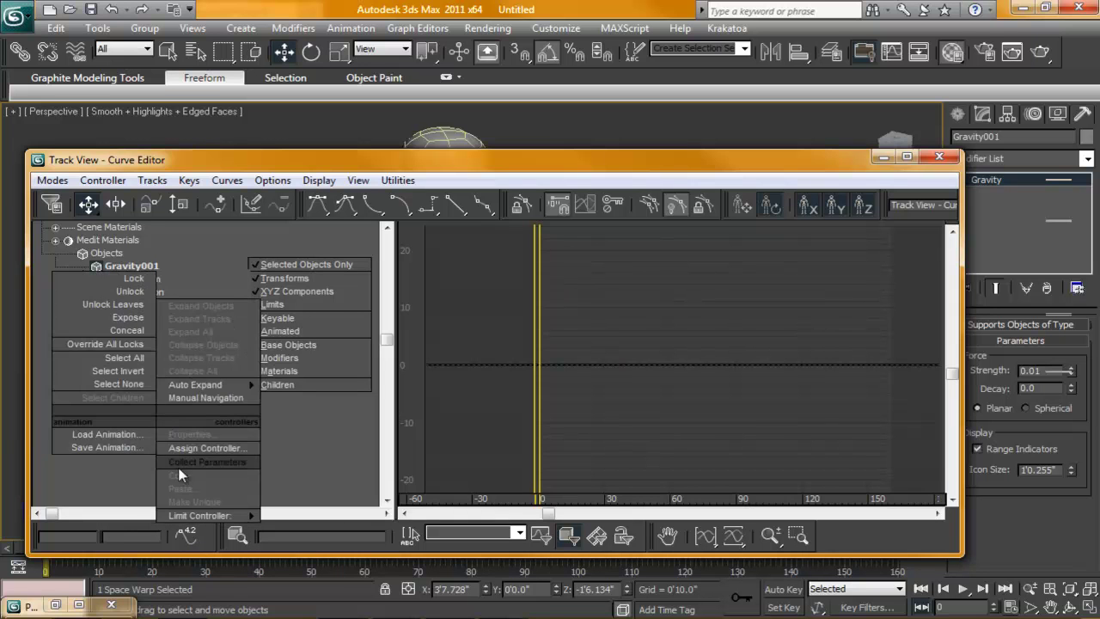
click(198, 449)
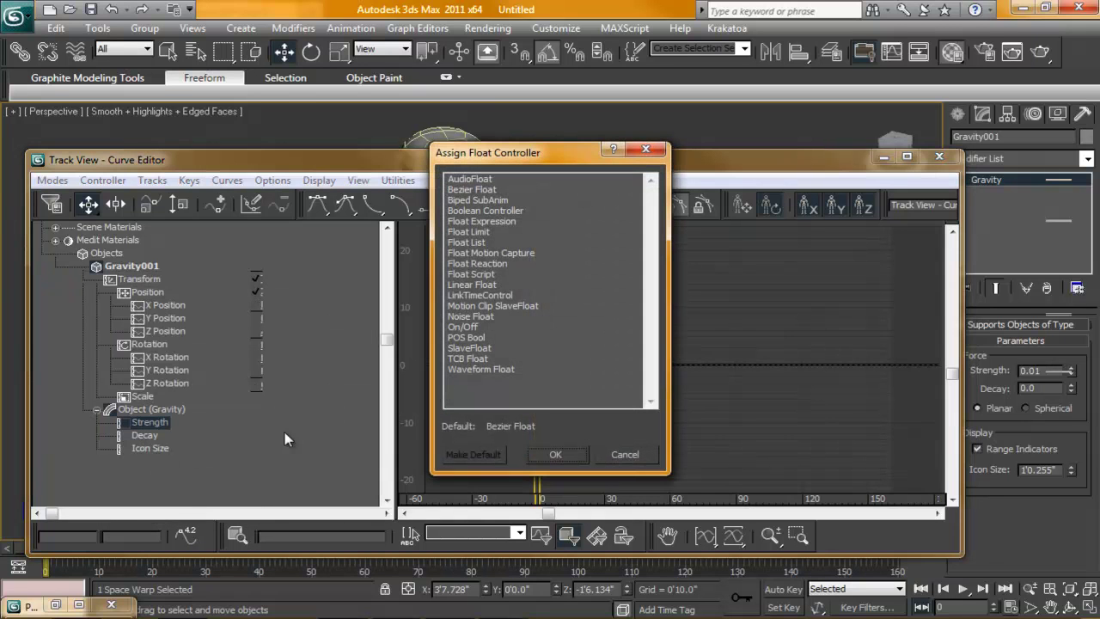
click(476, 316)
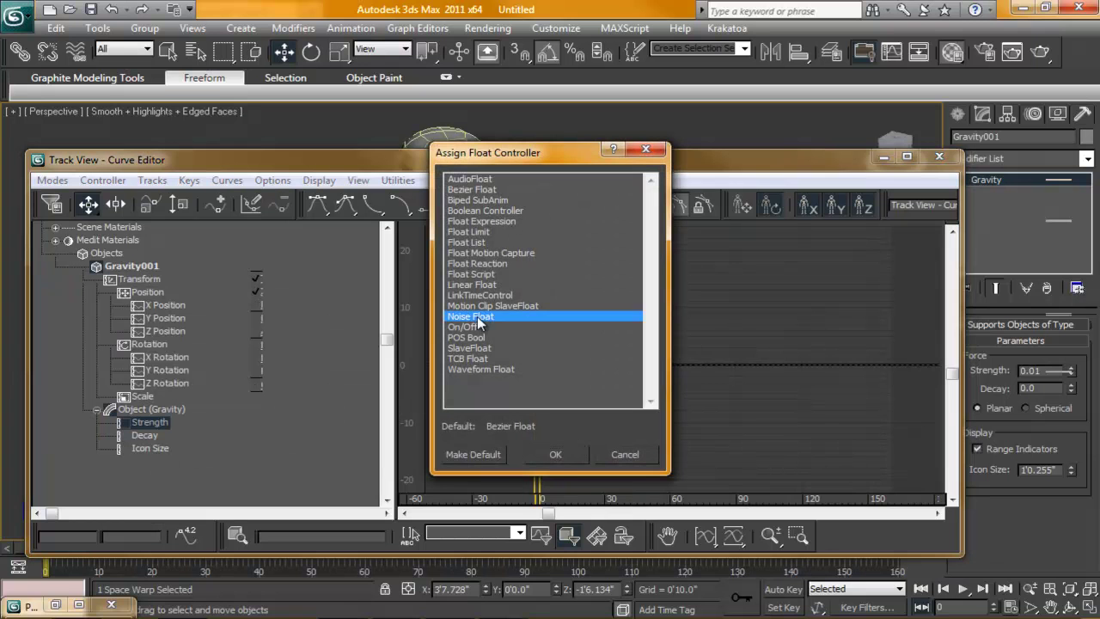
click(556, 455)
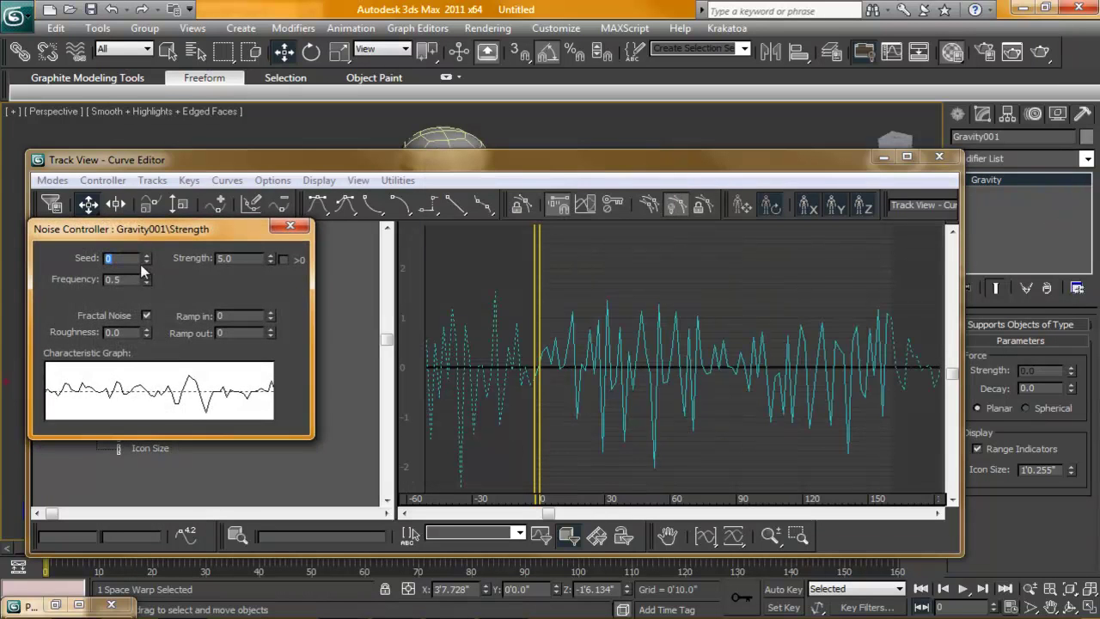
Turn off Fractal Noise in the Noise Controller and set its strength to 1.45.
drag(170, 239, 214, 303)
mouse_move(720, 374)
middle_down()
mouse_move(579, 376)
mouse_move(726, 370)
middle_up()
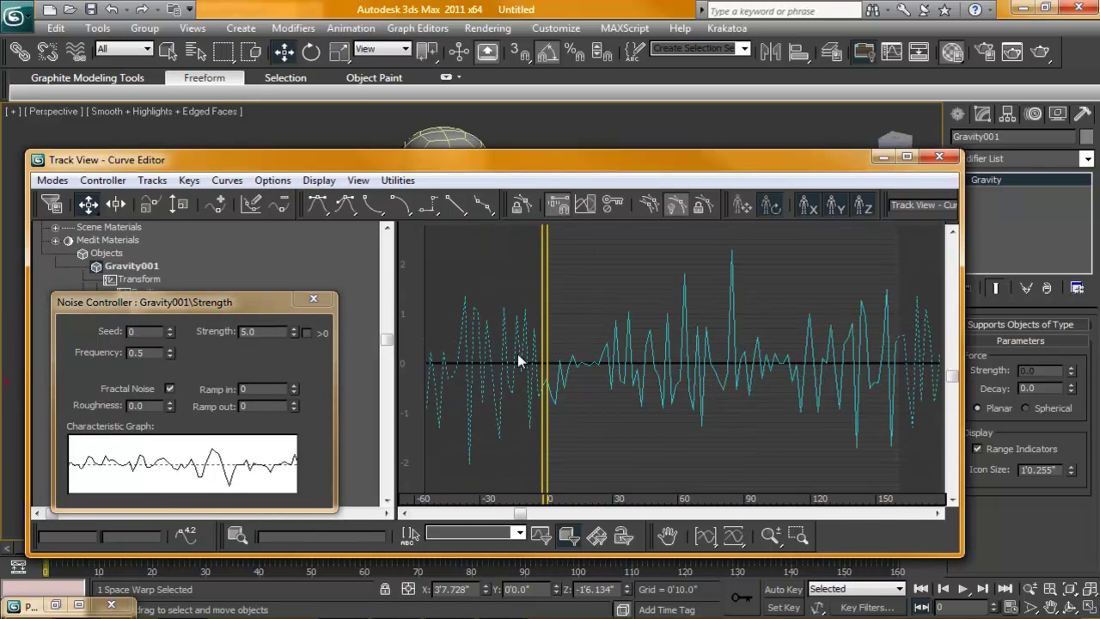
click(170, 389)
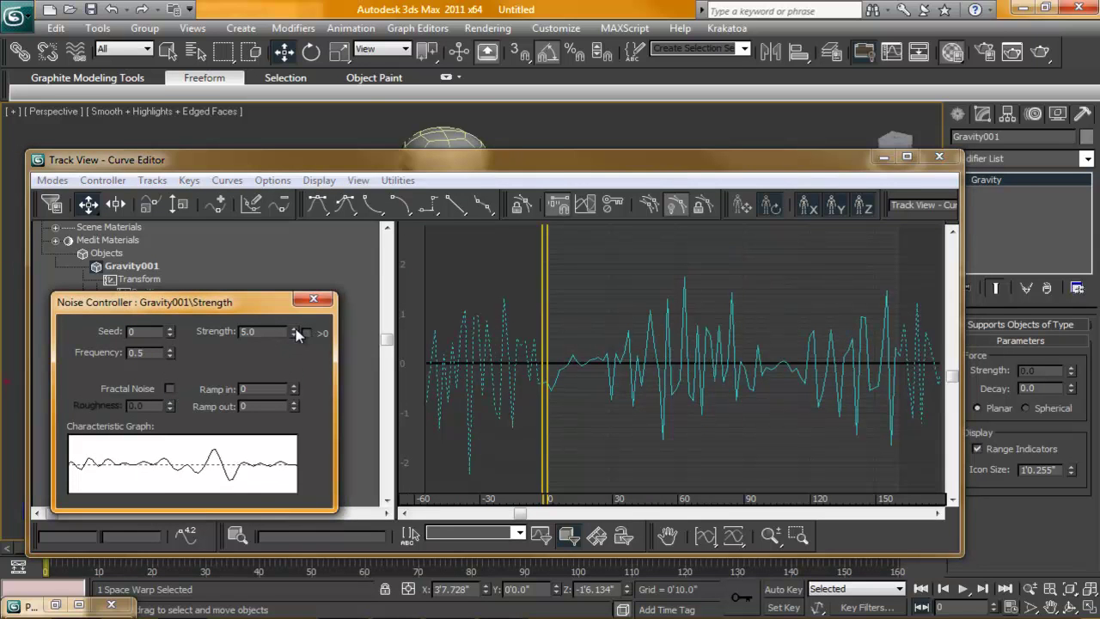
drag(294, 333, 417, 369)
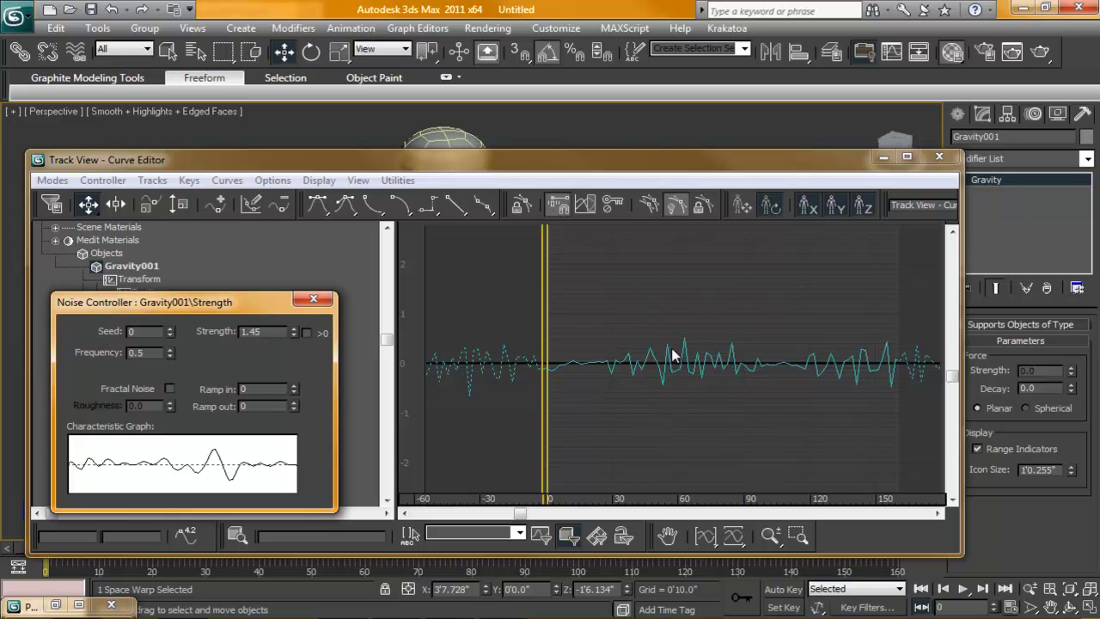
Set the Noise Controller's frequency to 0.07 and its seed to 5, keeping the resulting curve in view.
drag(169, 361, 172, 425)
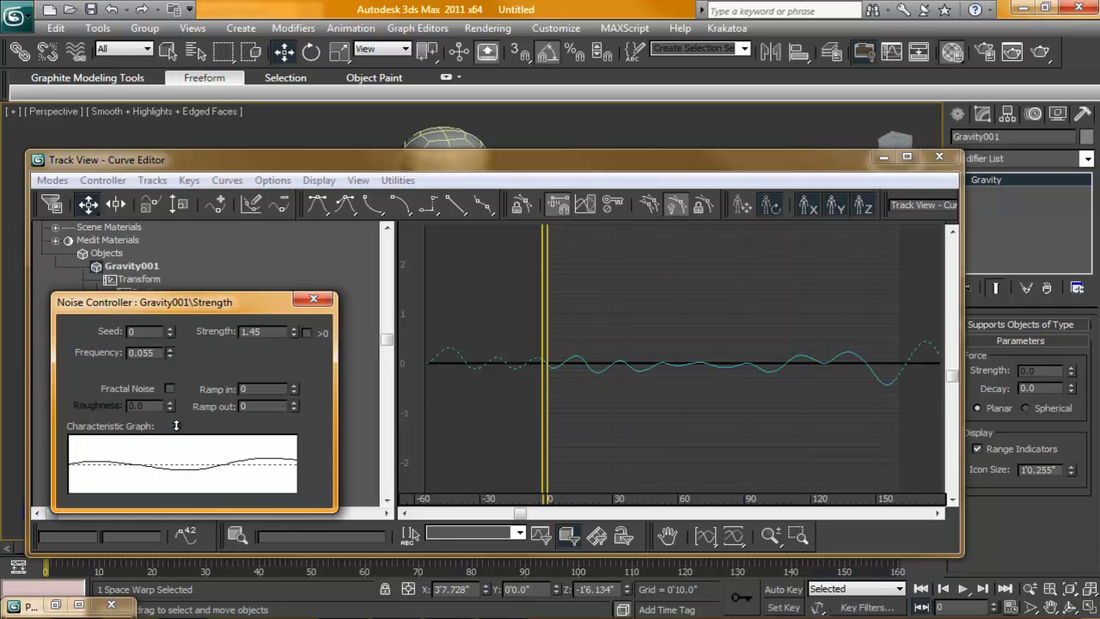
drag(170, 355, 172, 313)
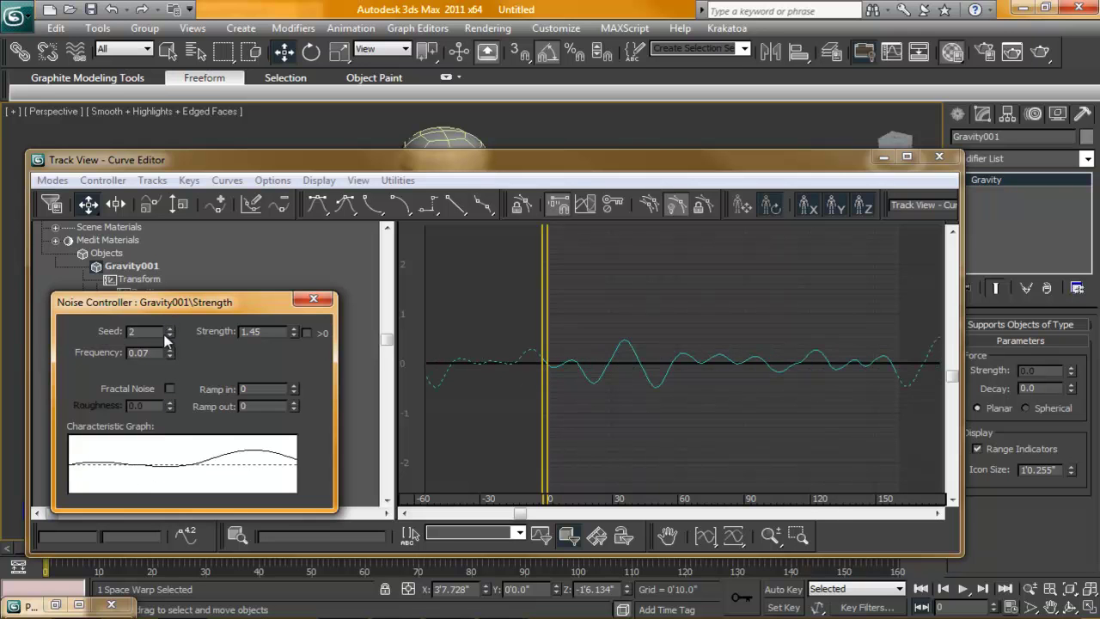
click(167, 329)
click(168, 329)
click(167, 329)
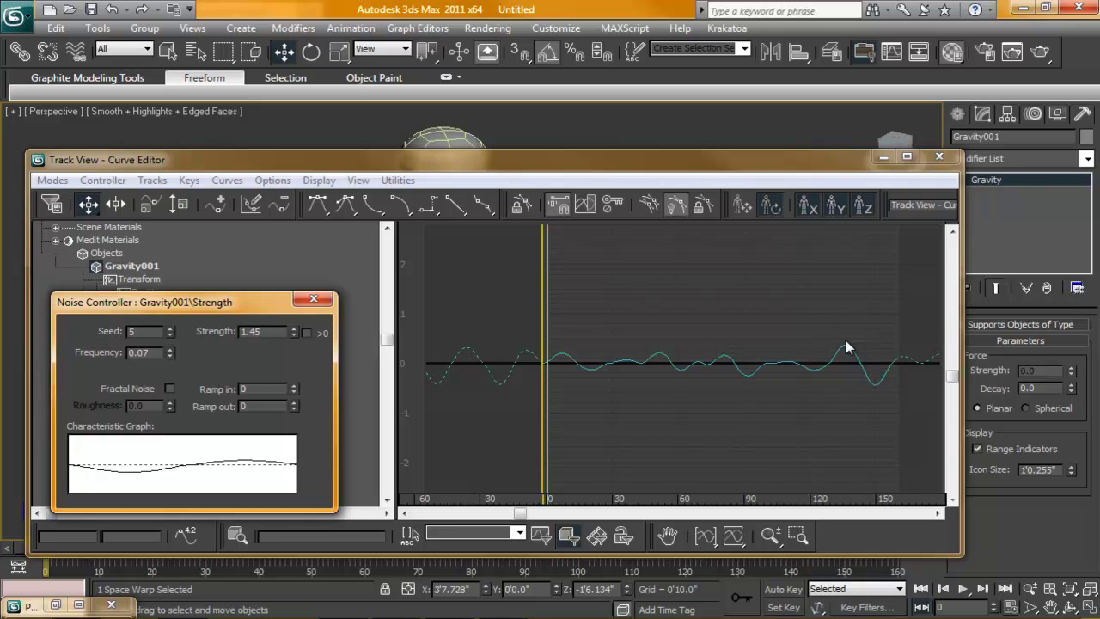
middle_drag(846, 349, 802, 349)
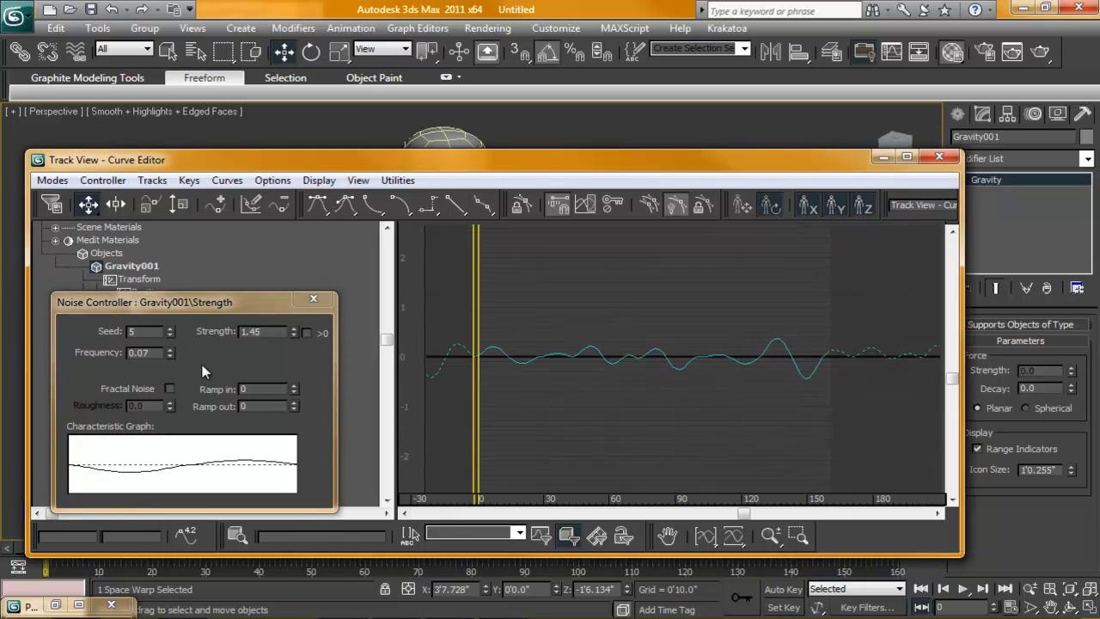
Set the Noise Controller's strength to 1.16, and put the controller and Curve Editor windows away.
mouse_move(294, 333)
mouse_down()
mouse_move(301, 365)
mouse_move(299, 330)
mouse_move(294, 352)
mouse_up()
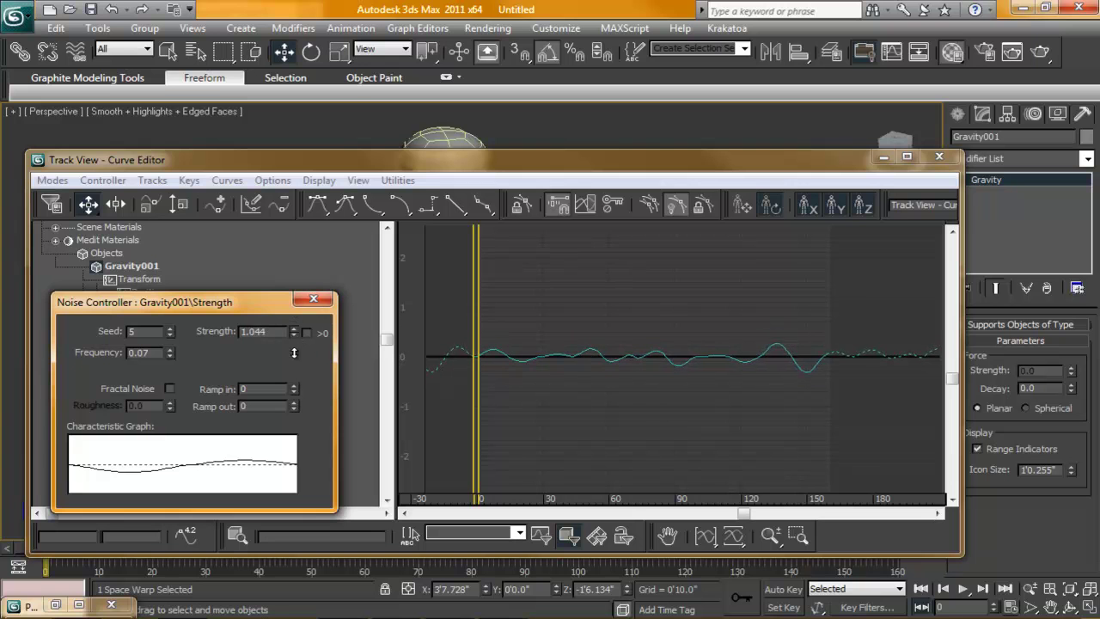
click(314, 299)
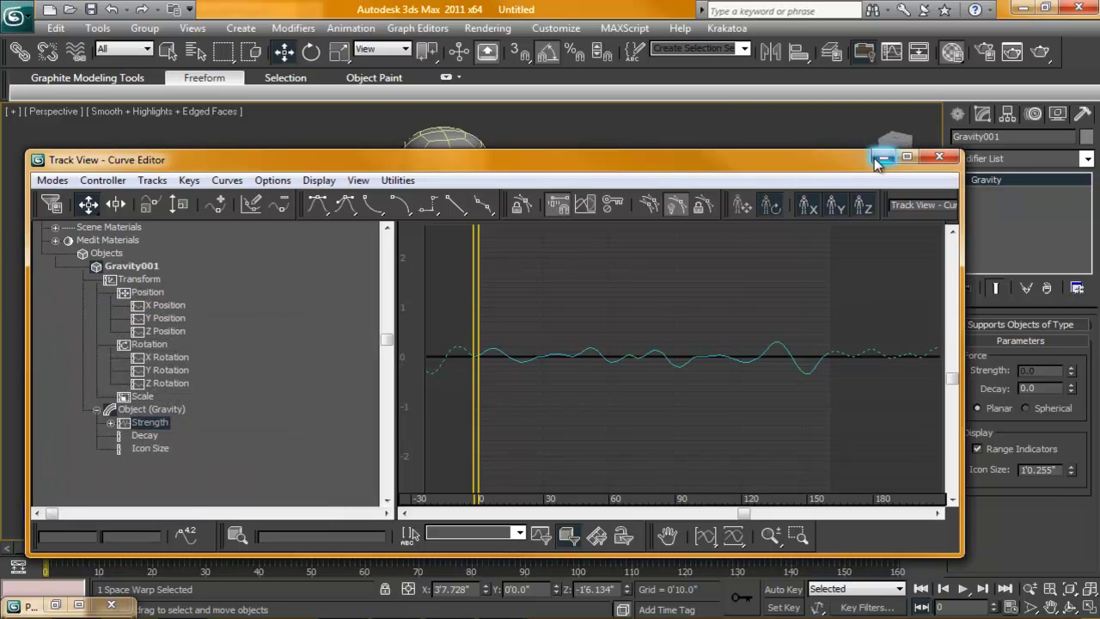
click(882, 157)
Scrub through the timeline, return to frame 0 with nothing selected, and play the tentacle animation.
drag(92, 554, 869, 547)
drag(633, 535, 3, 550)
key(w)
click(290, 391)
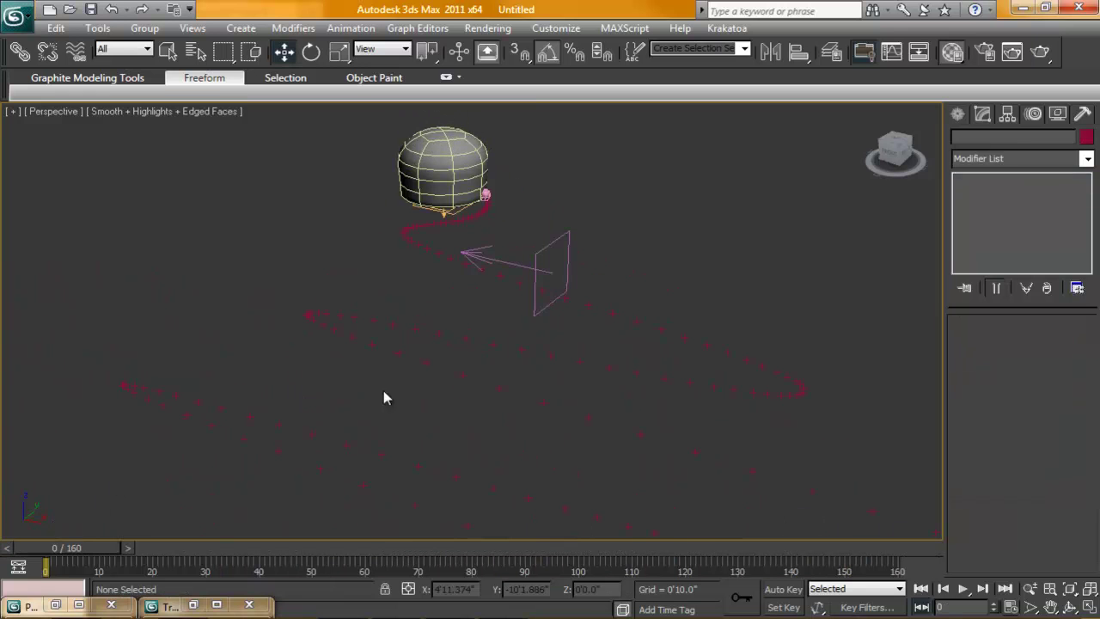
click(963, 588)
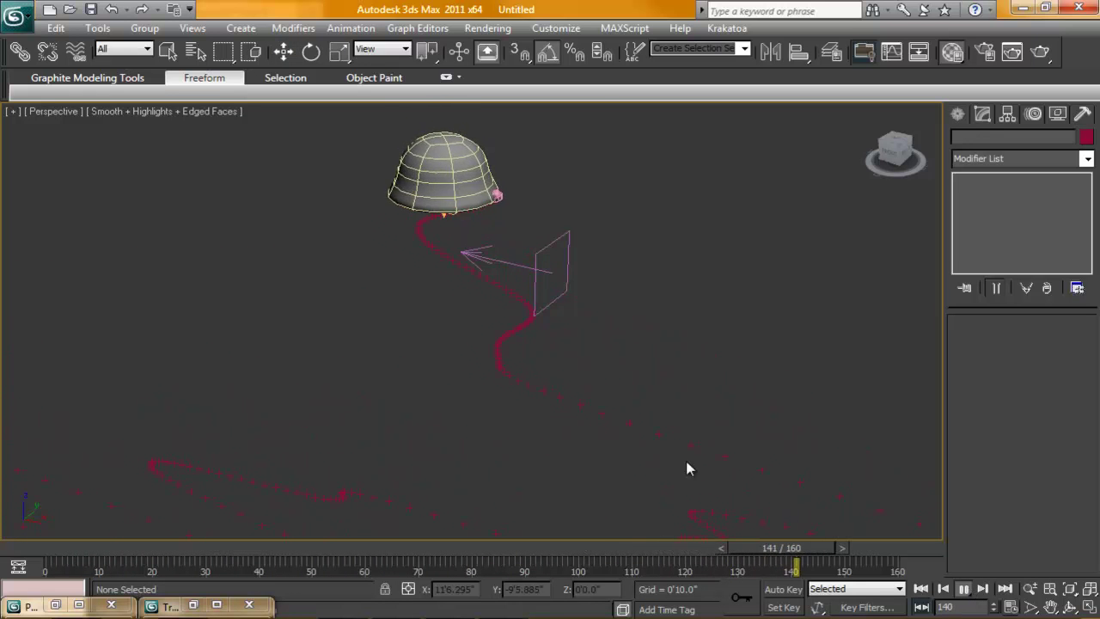
Examine the particle trail's sway from the front and from a distance during playback, and stop the animation.
scroll(669, 452, down, 5)
middle_drag(650, 452, 677, 357)
scroll(585, 404, down, 5)
alt+middle_drag(562, 412, 611, 344)
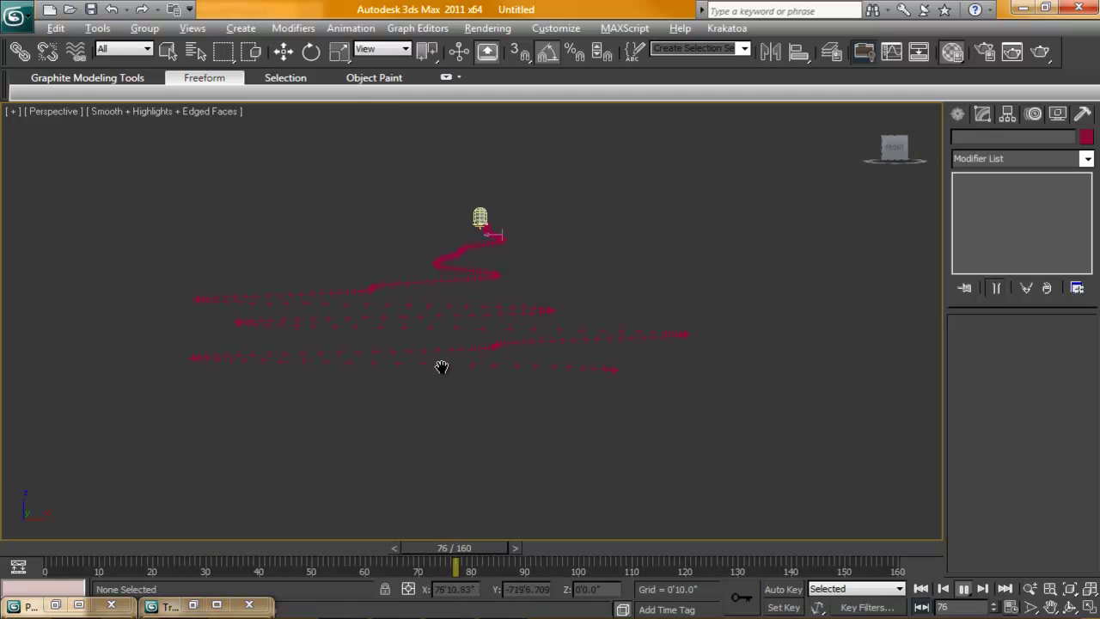
alt+middle_drag(449, 366, 462, 355)
middle_drag(461, 356, 496, 340)
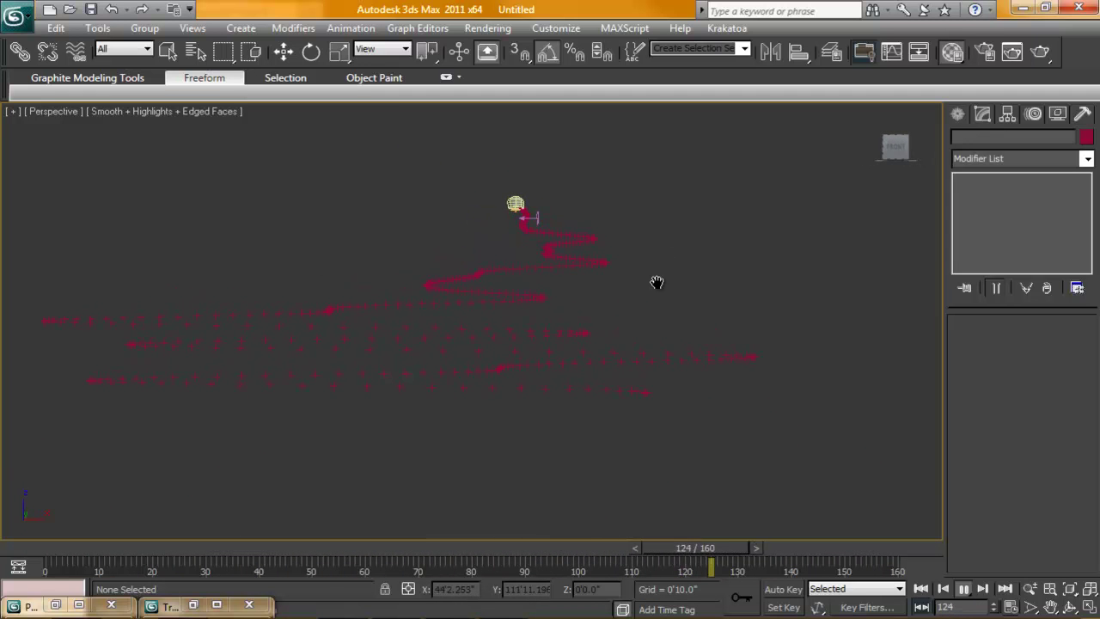
scroll(705, 446, up, 5)
middle_drag(690, 437, 630, 483)
key(w)
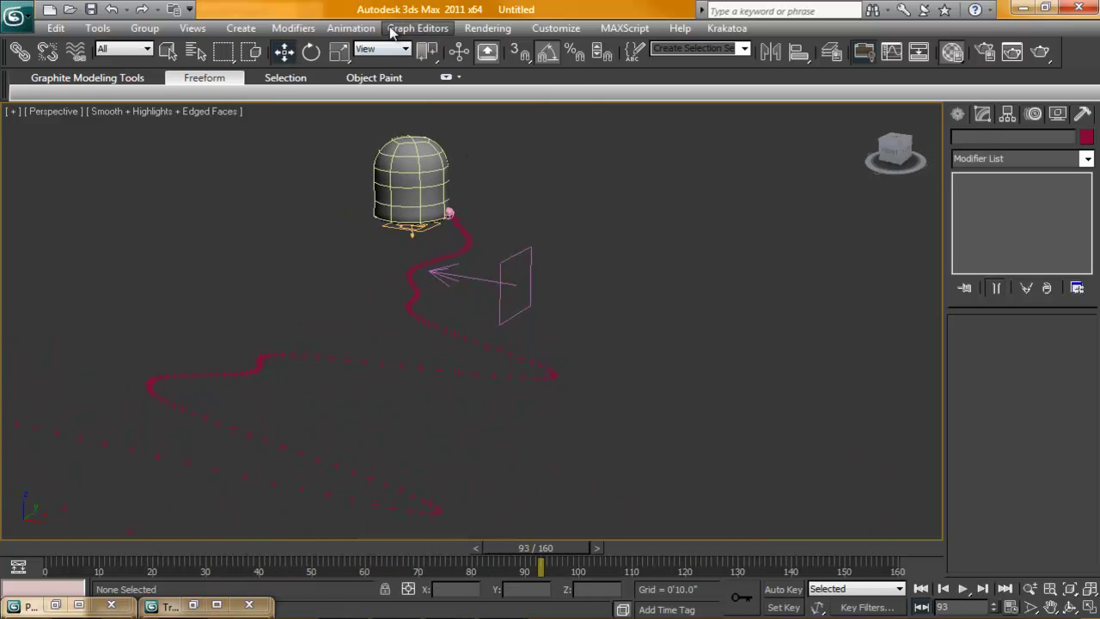
Select the Gravity object with the Curve Editor open and bring up its Strength track's Noise Controller properties.
click(412, 29)
click(422, 48)
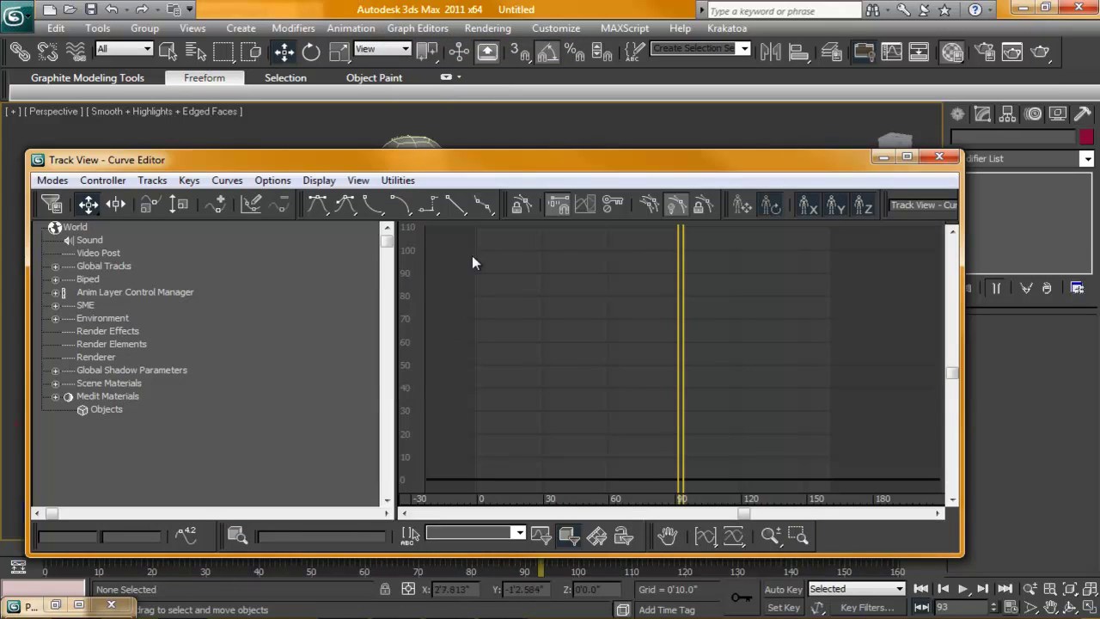
drag(394, 163, 452, 196)
click(498, 285)
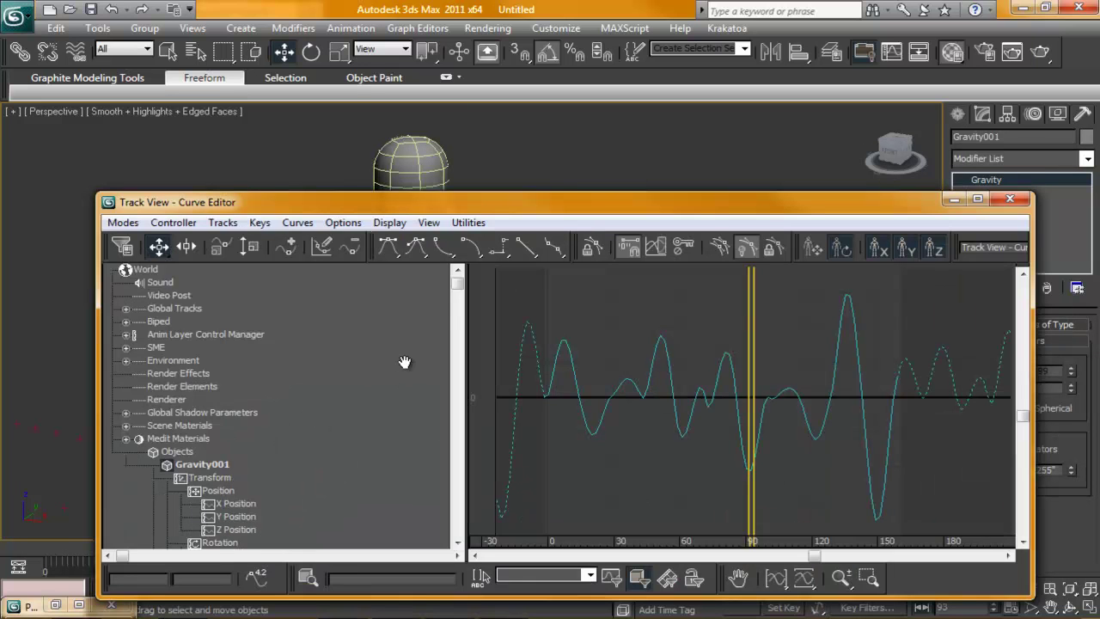
scroll(458, 286, down, 6)
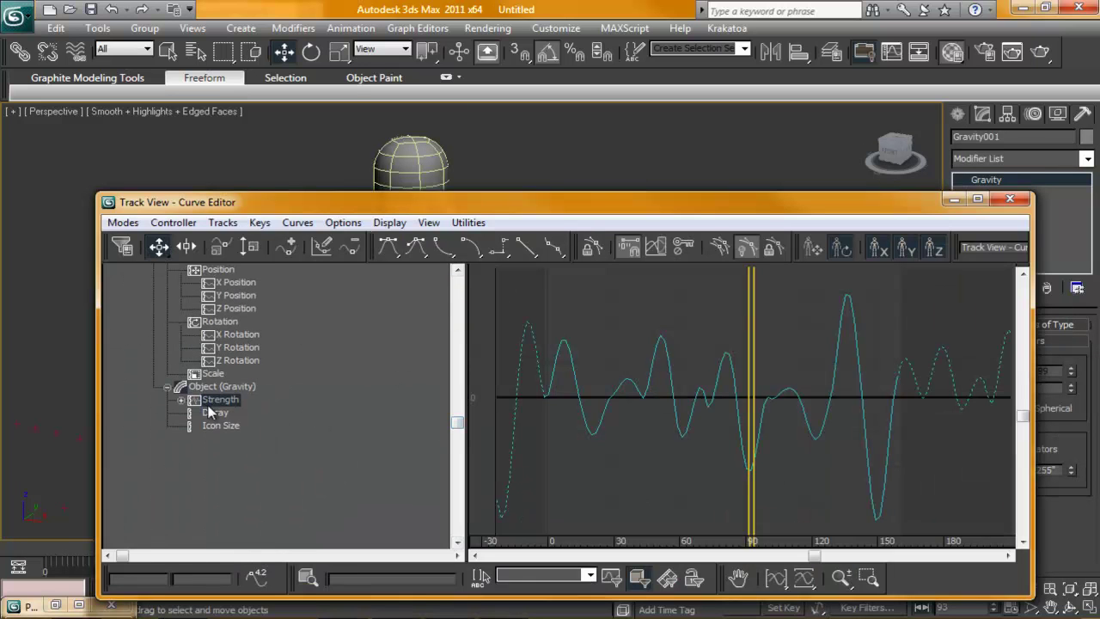
right_click(220, 409)
click(237, 414)
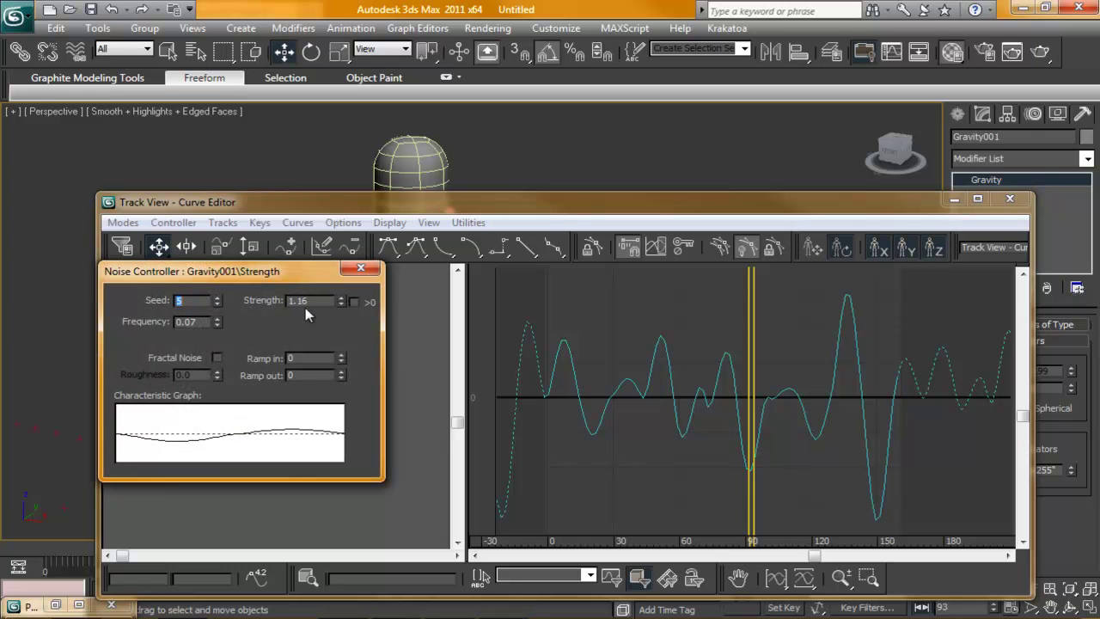
Set the Noise Controller's strength to 0.313 with the whole curve framed, and put both windows away.
scroll(567, 335, down, 10)
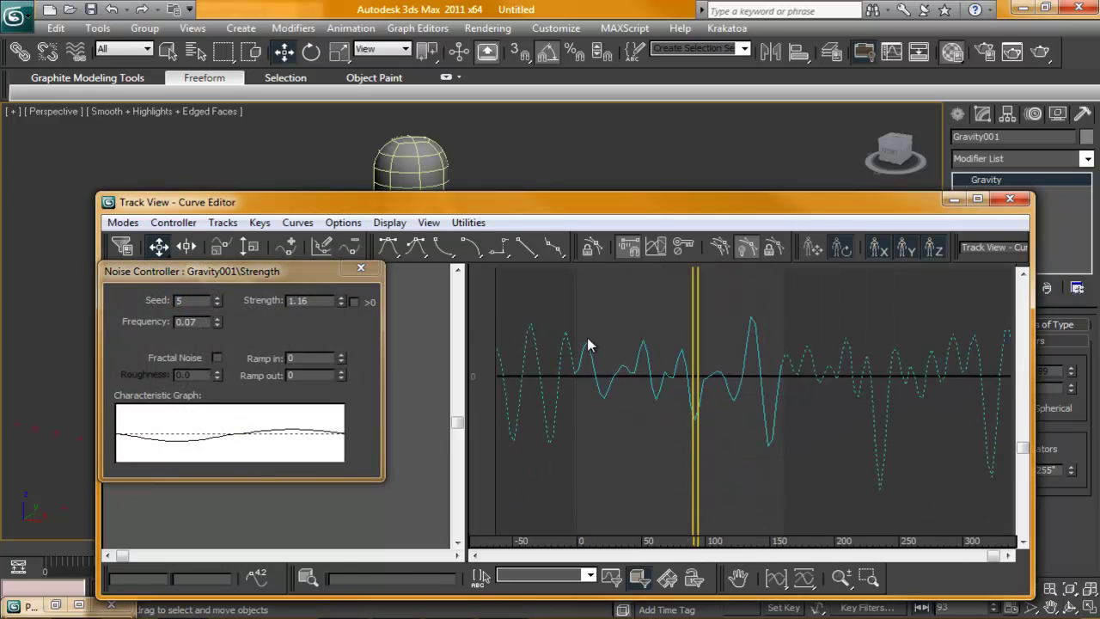
middle_drag(692, 376, 486, 415)
scroll(670, 408, up, 8)
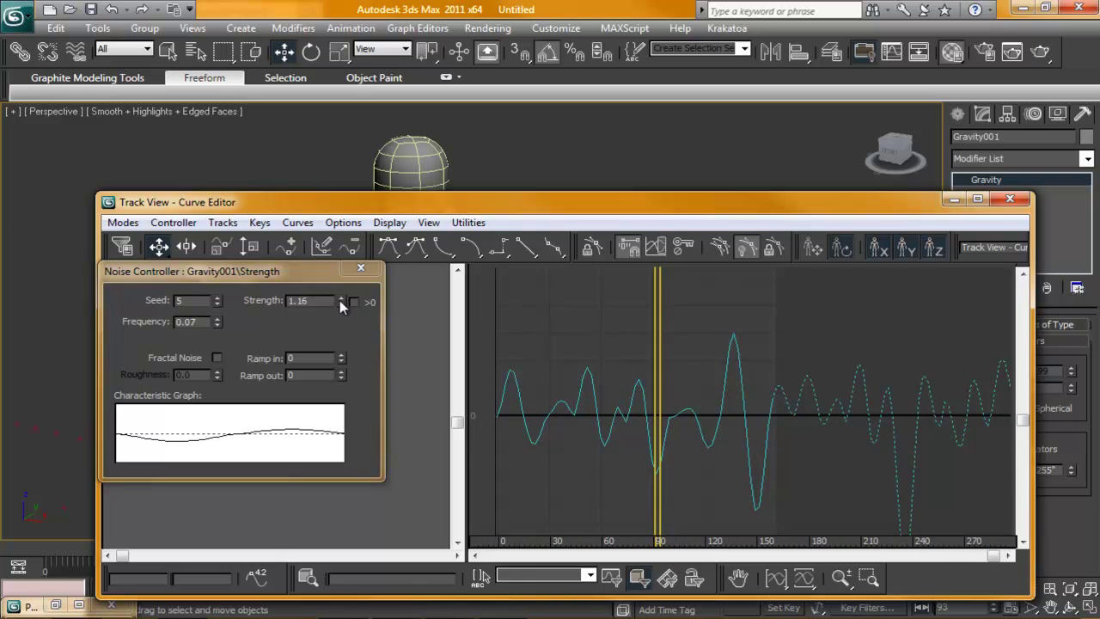
drag(340, 301, 342, 350)
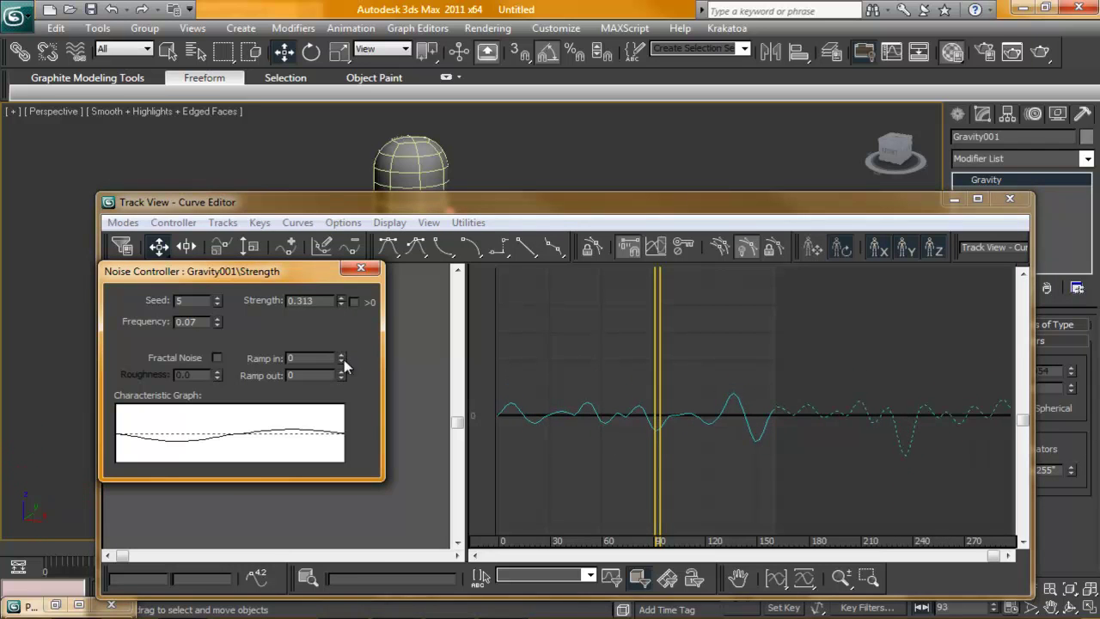
click(509, 8)
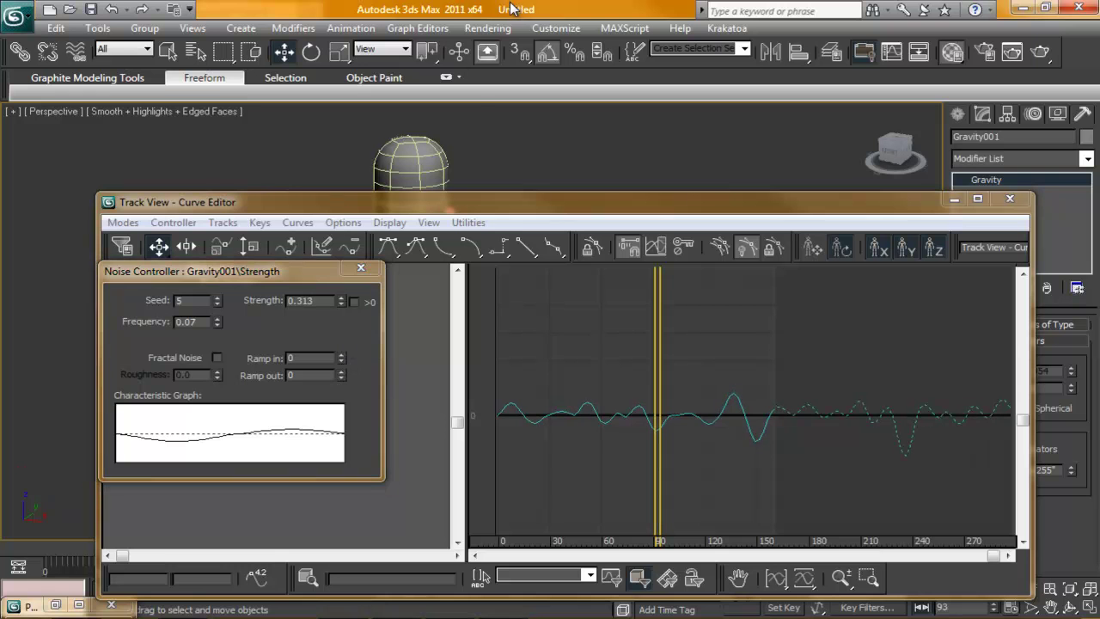
click(365, 269)
click(954, 199)
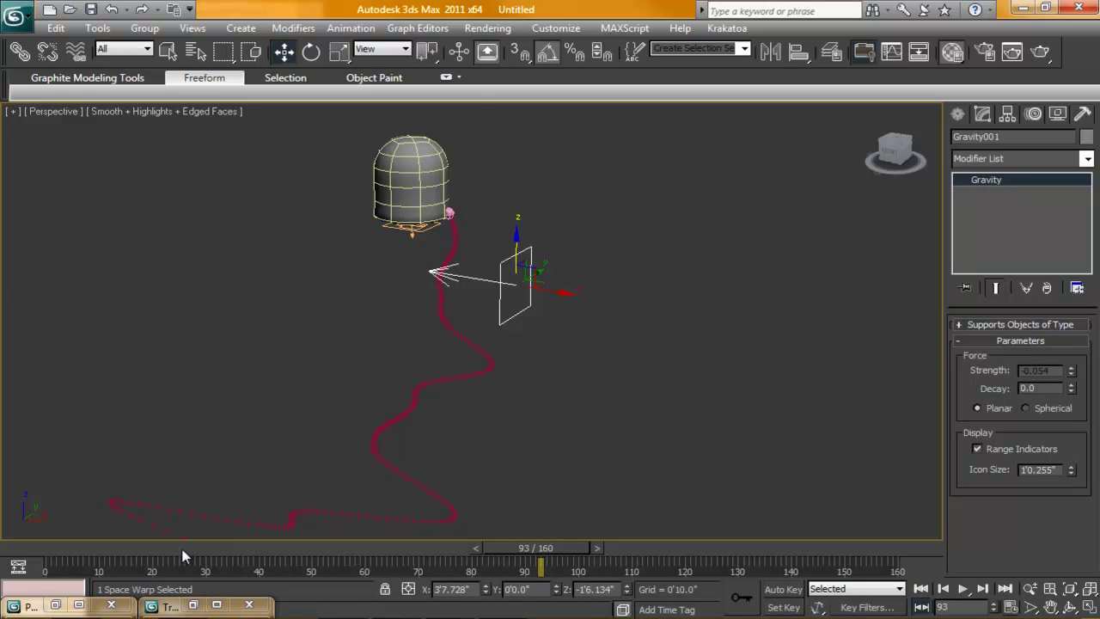
Scrub to frame 46, deselect the Gravity object, and examine the trail's full length and its shape near the bell.
drag(513, 550, 295, 554)
key(w)
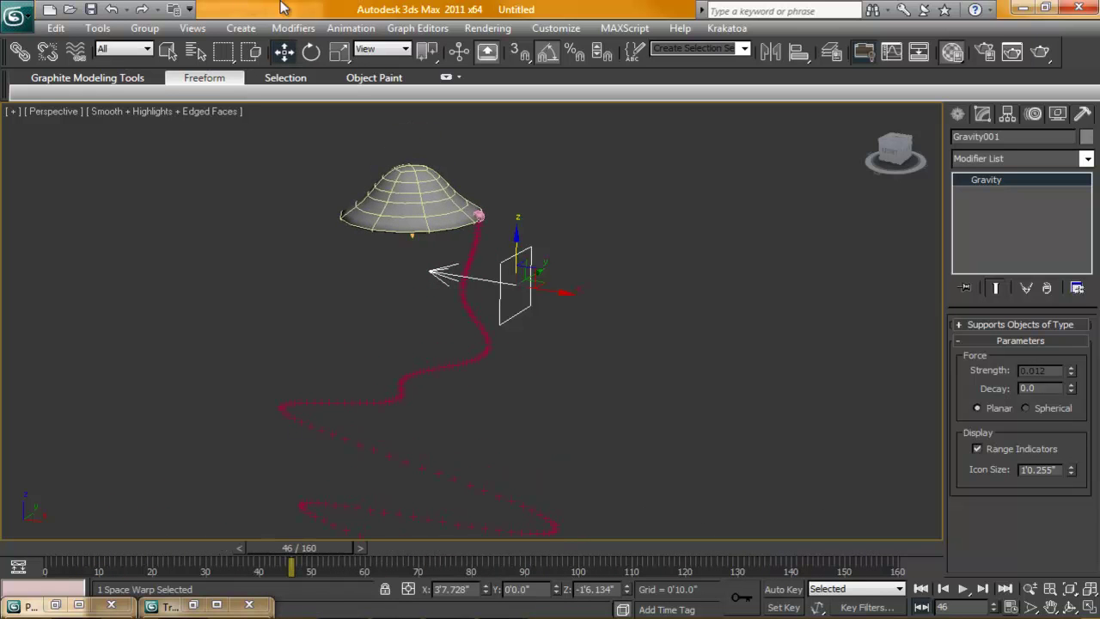
click(419, 29)
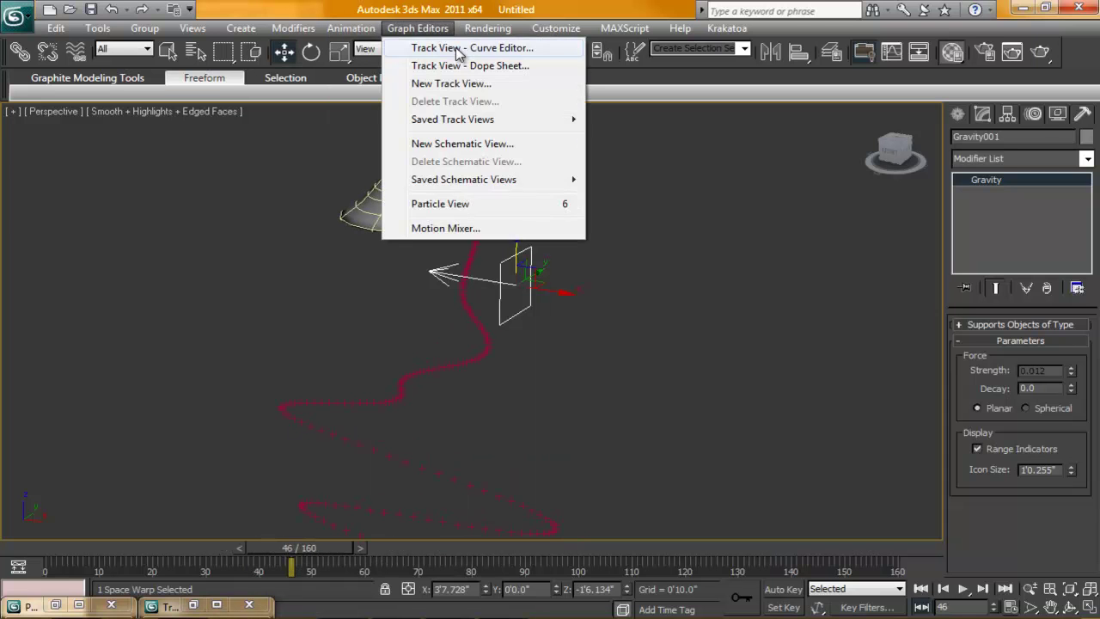
click(666, 297)
scroll(571, 311, down, 10)
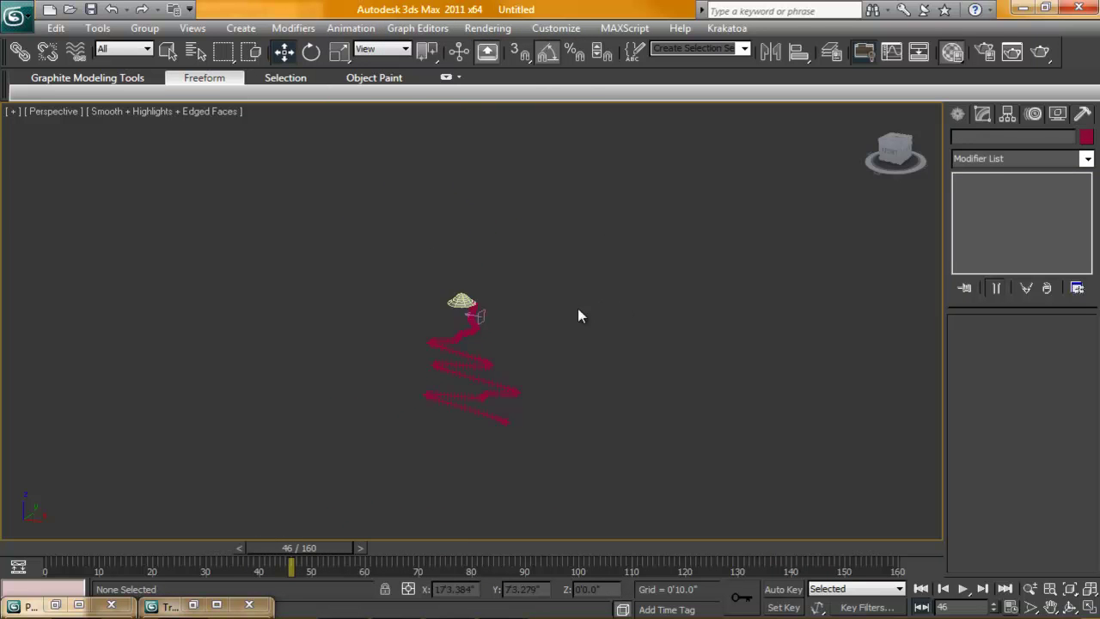
middle_drag(567, 312, 534, 247)
scroll(533, 248, up, 5)
middle_drag(434, 245, 469, 300)
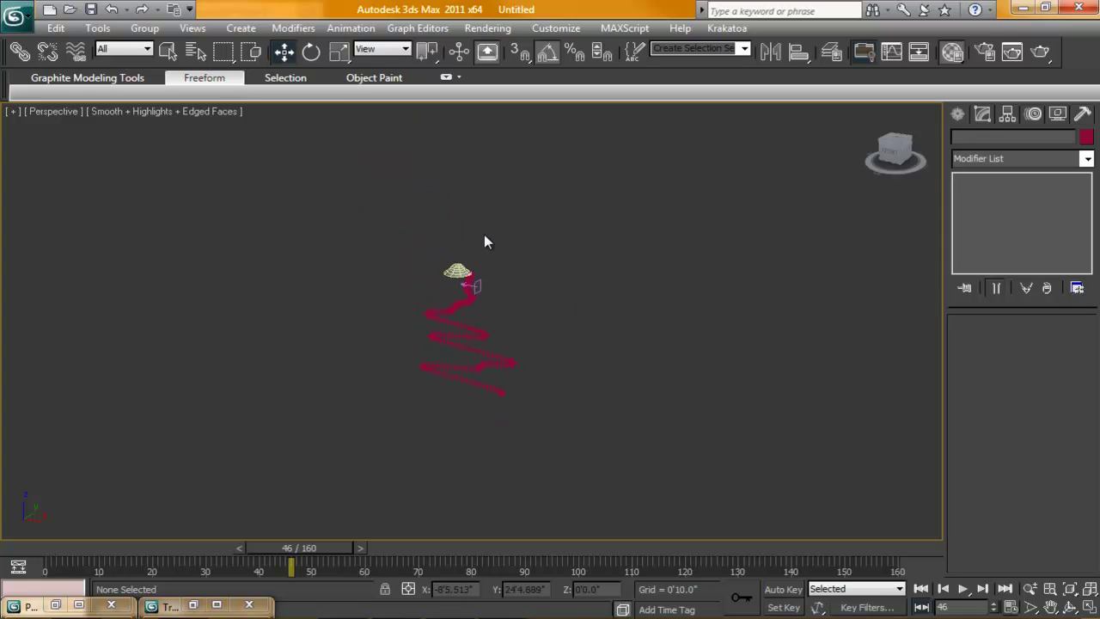
middle_drag(587, 303, 613, 329)
scroll(533, 313, up, 10)
scroll(507, 317, down, 8)
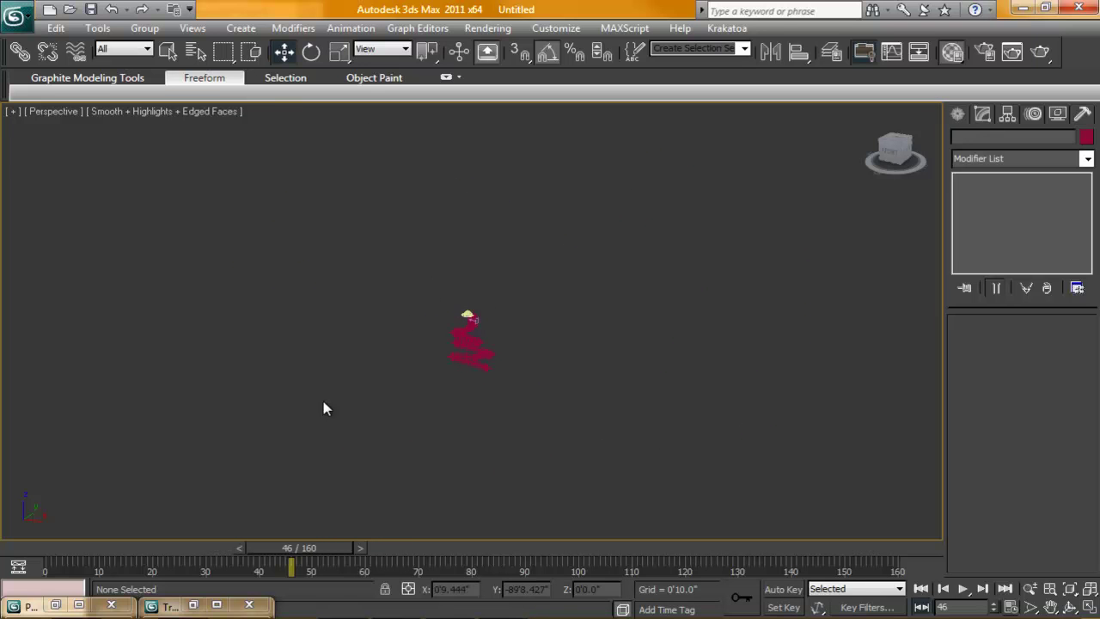
scroll(492, 343, up, 3)
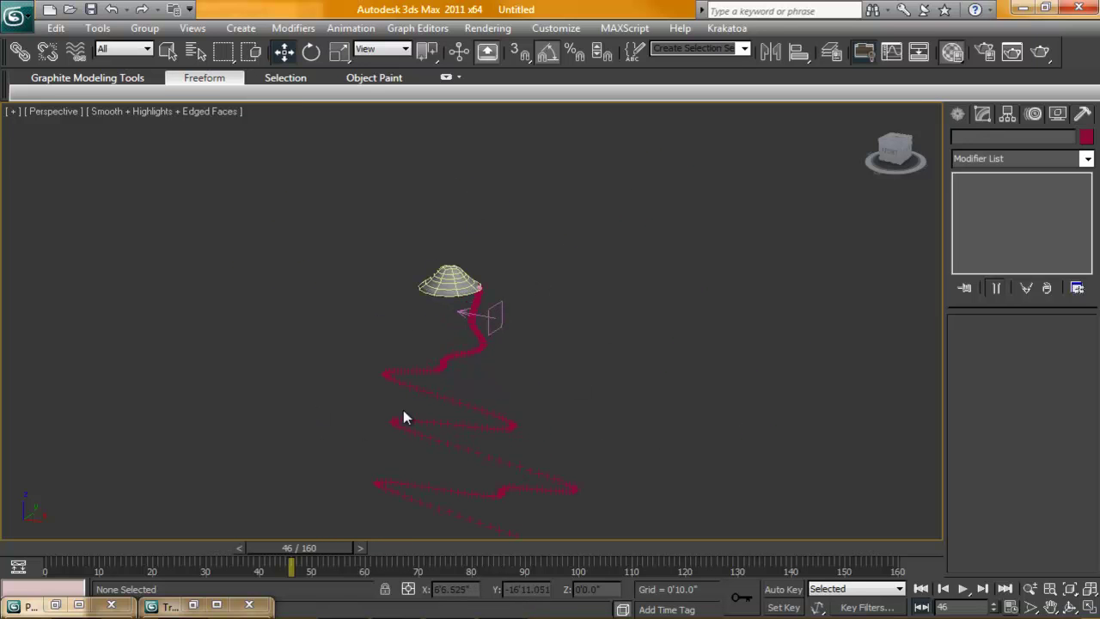
scroll(524, 319, up, 3)
Select the Gravity object and display its parameter tracks in the Curve Editor.
click(523, 319)
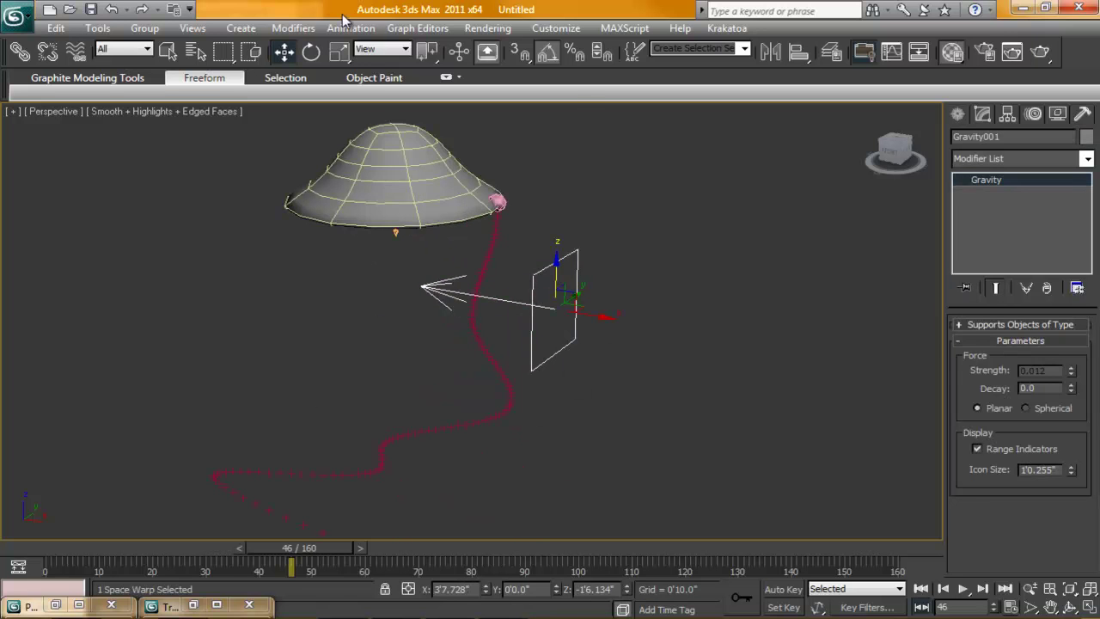
click(400, 30)
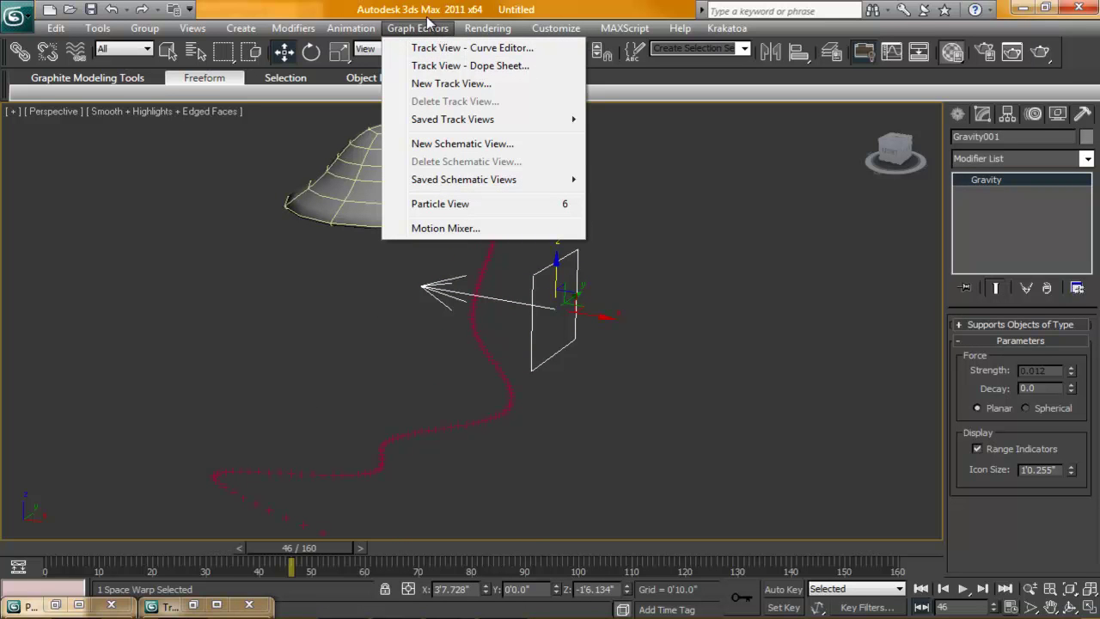
click(431, 50)
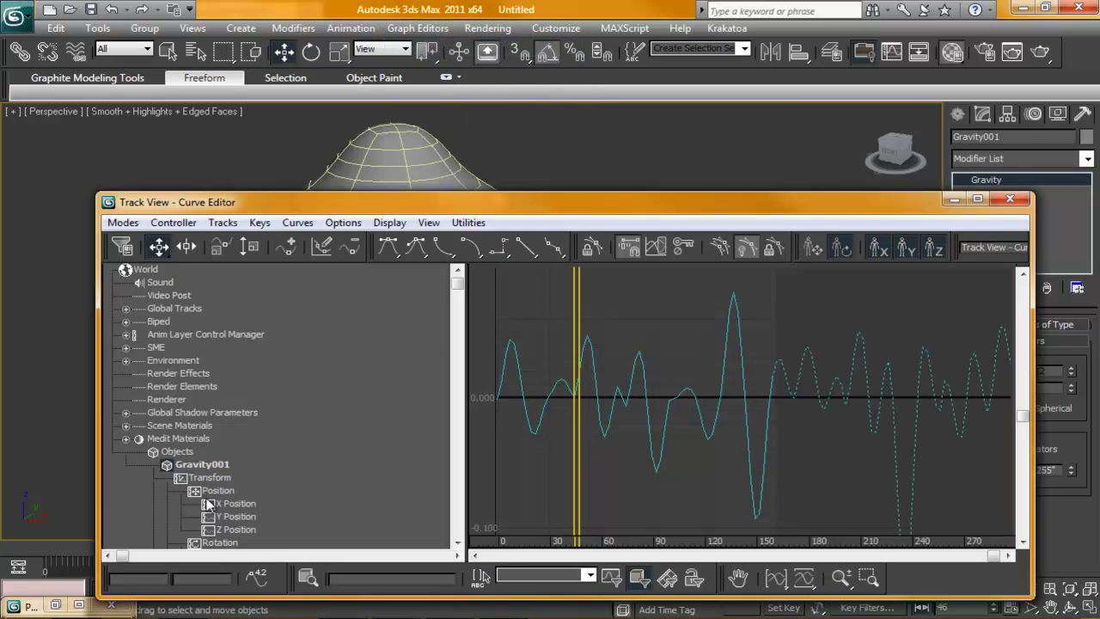
click(211, 462)
drag(457, 285, 458, 413)
click(214, 399)
right_click(212, 397)
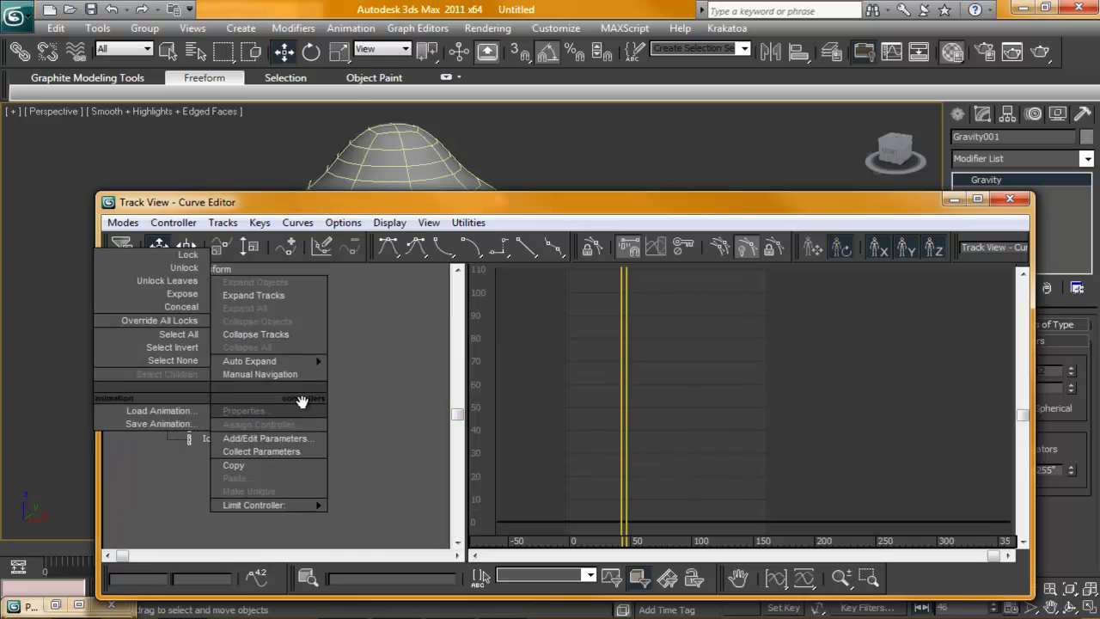
drag(294, 204, 452, 133)
right_click(369, 329)
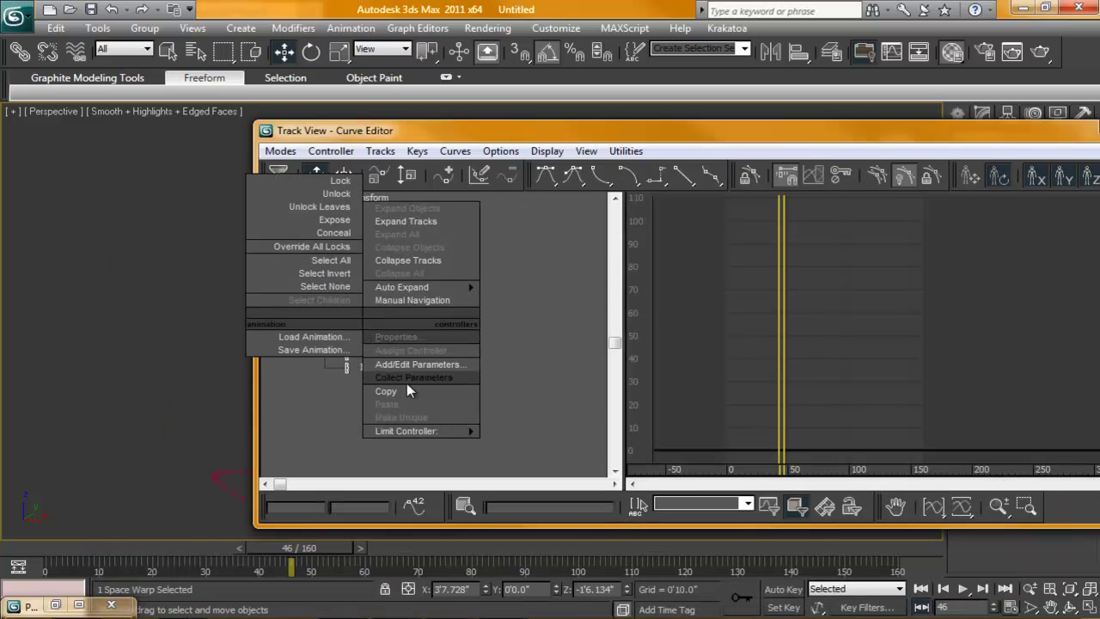
drag(574, 129, 412, 187)
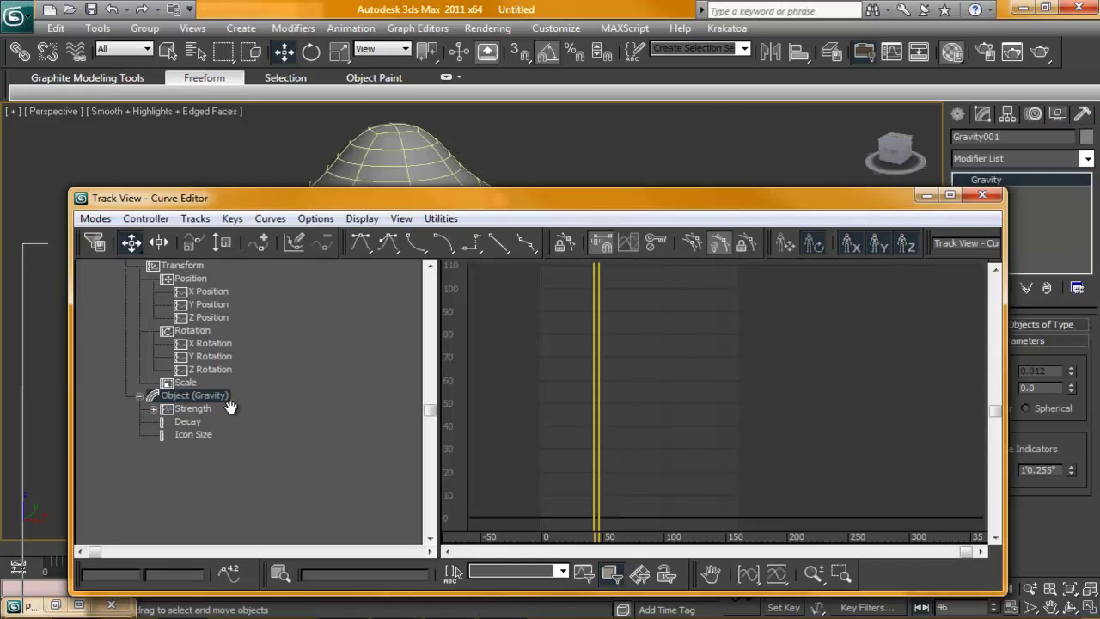
Set the Gravity Strength track's noise strength to 0.033 and frequency to 0.02, and close the Curve Editor.
click(229, 408)
right_click(225, 412)
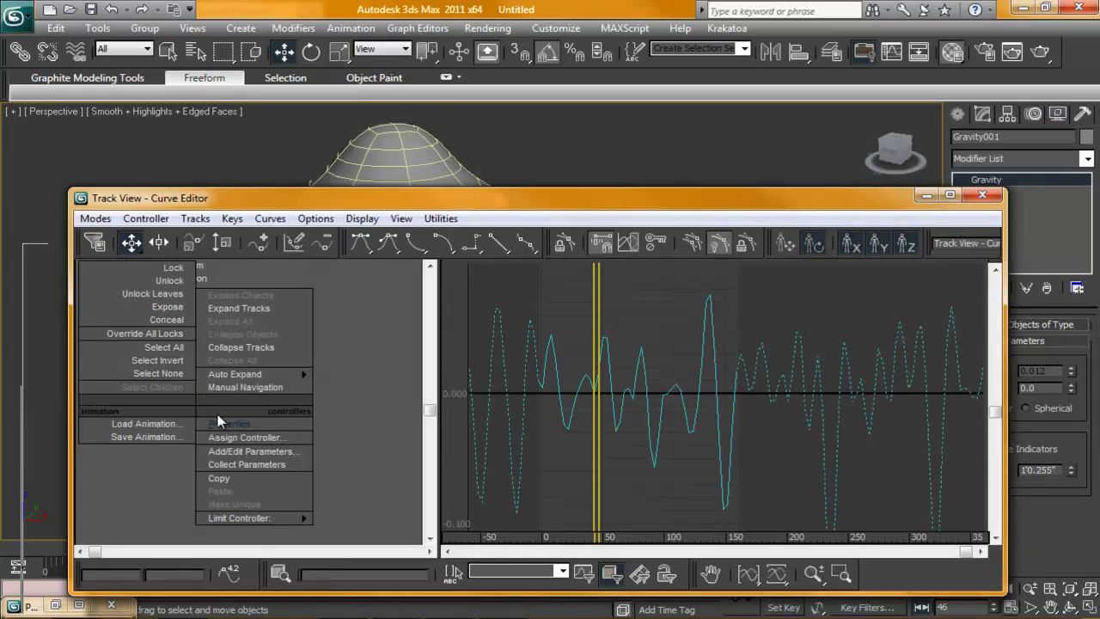
click(229, 423)
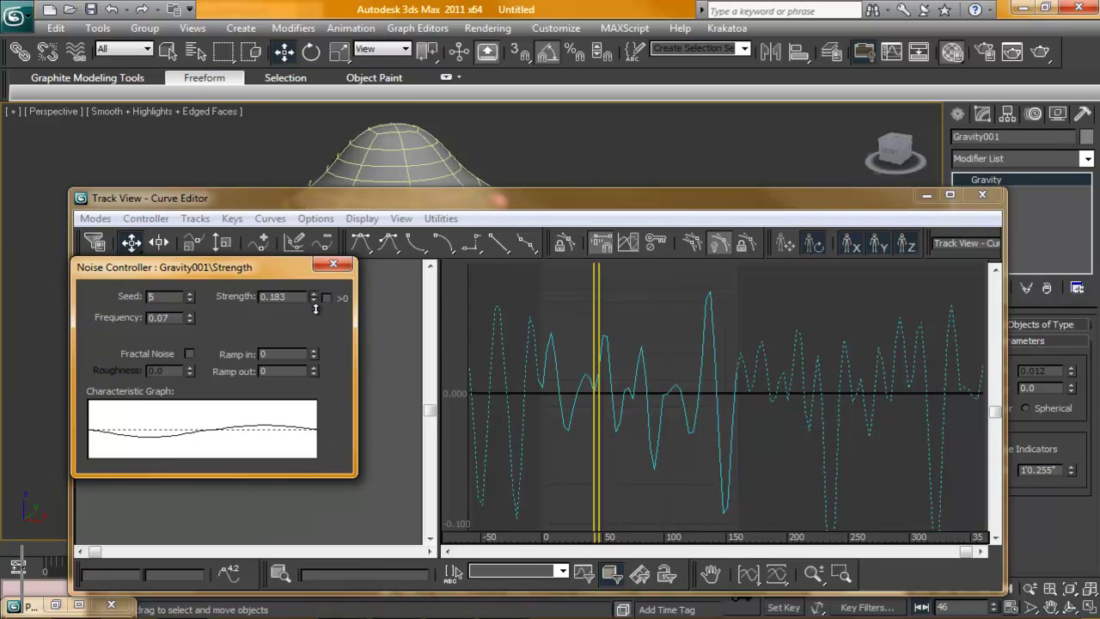
mouse_move(311, 297)
mouse_down()
mouse_move(316, 315)
mouse_move(313, 294)
mouse_up()
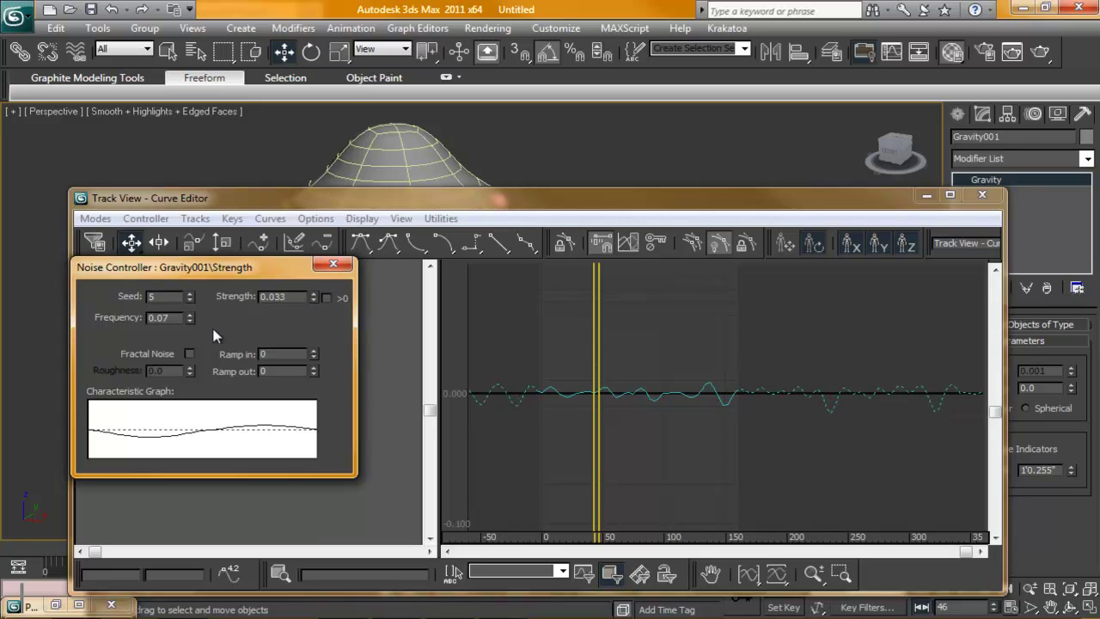
drag(189, 319, 192, 324)
click(397, 7)
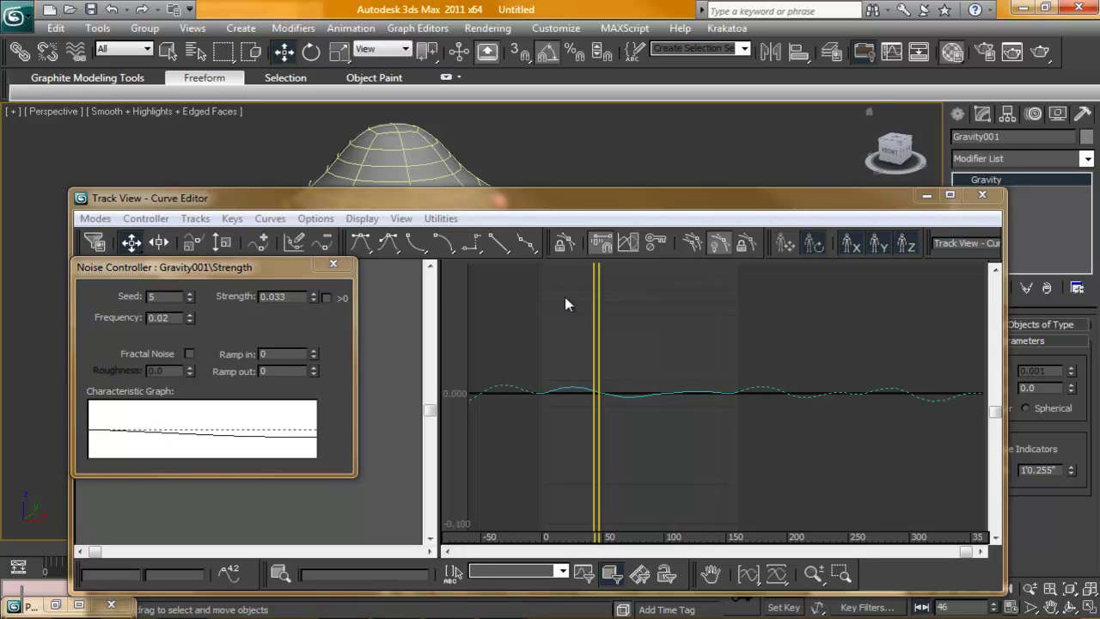
click(334, 263)
click(982, 195)
Play the animation from frame 0 and examine the tentacle's sway from the front.
drag(300, 570, 45, 570)
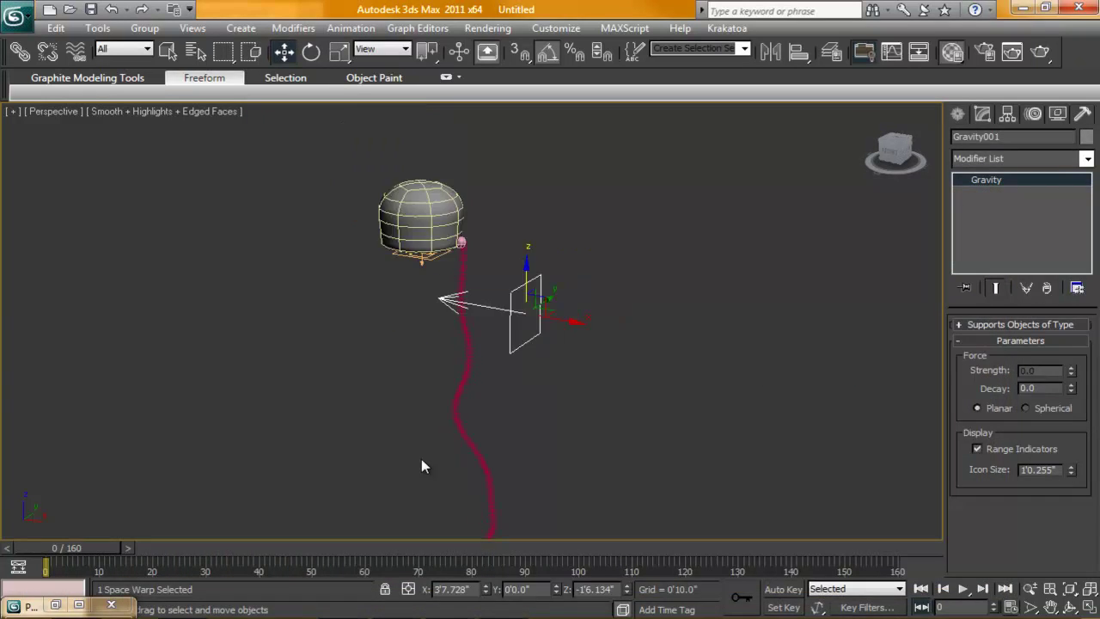
click(962, 589)
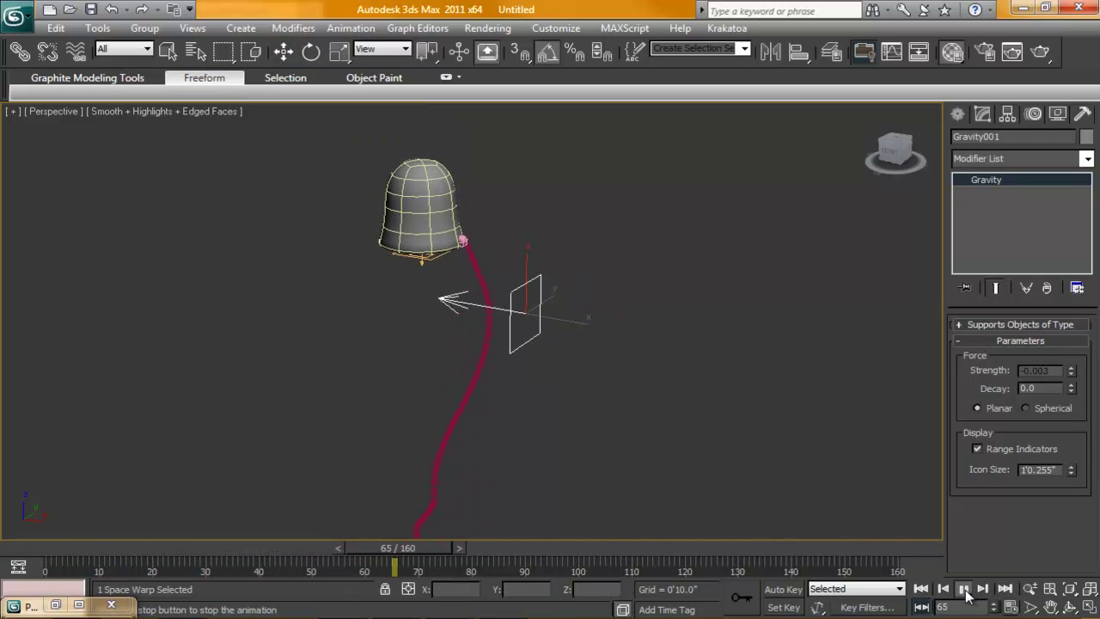
alt+middle_drag(539, 462, 628, 456)
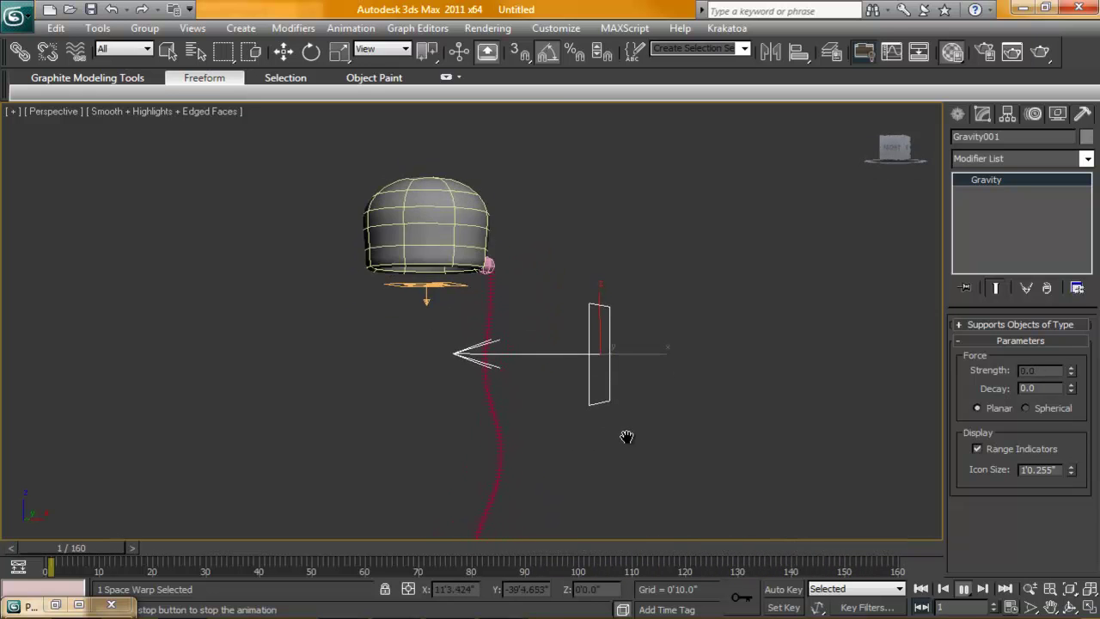